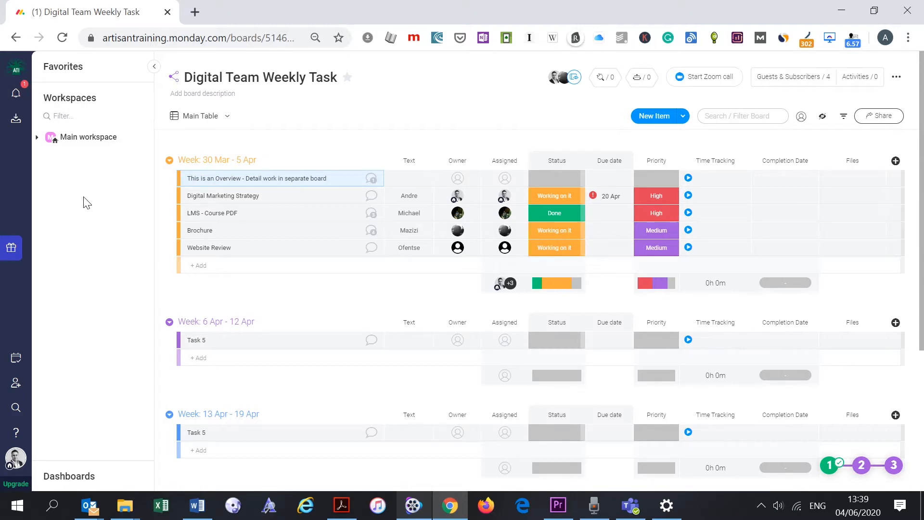
# - Like the first Inbox update, post the reply 'AS' under it, then open the notifications list
pyautogui.click(773, 139)
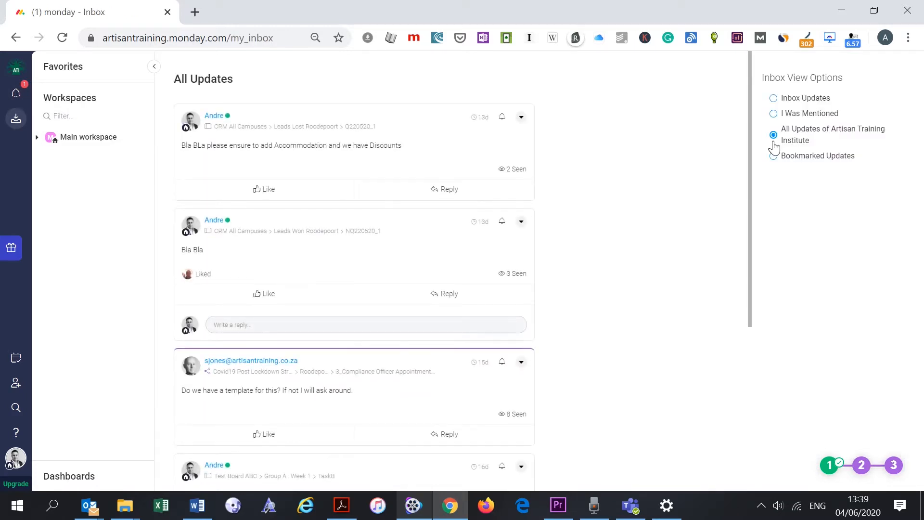
pyautogui.click(264, 189)
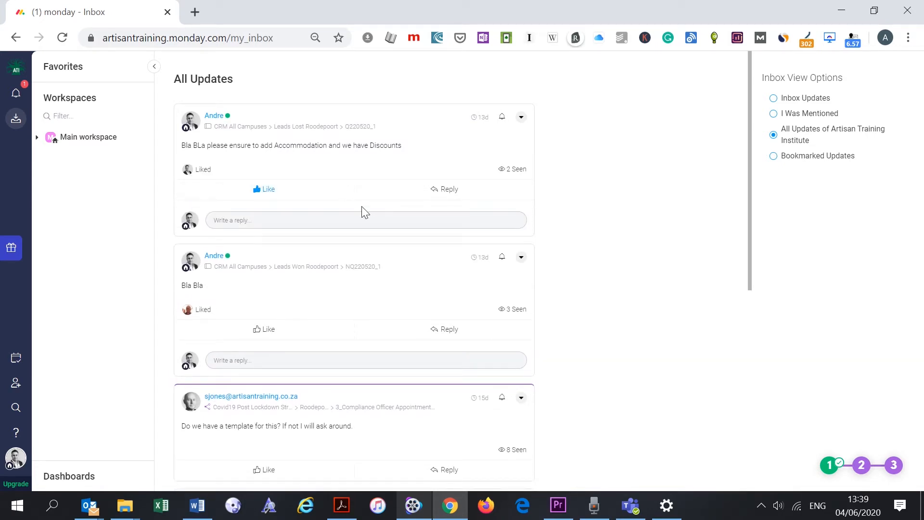
pyautogui.click(442, 191)
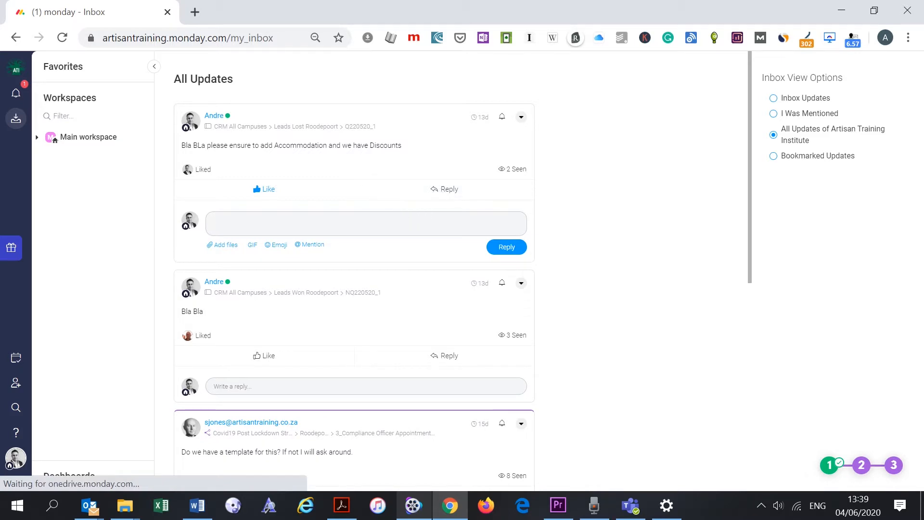
pyautogui.write('A')
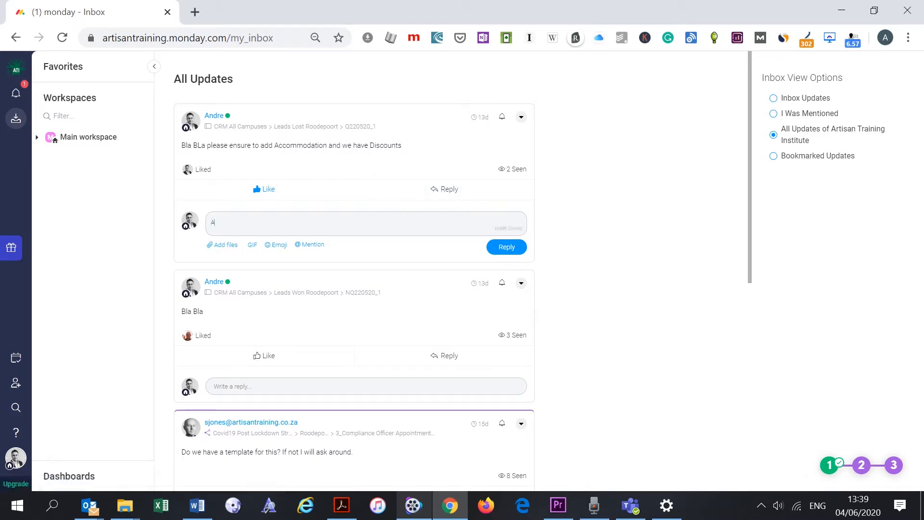
pyautogui.write('S')
pyautogui.click(508, 248)
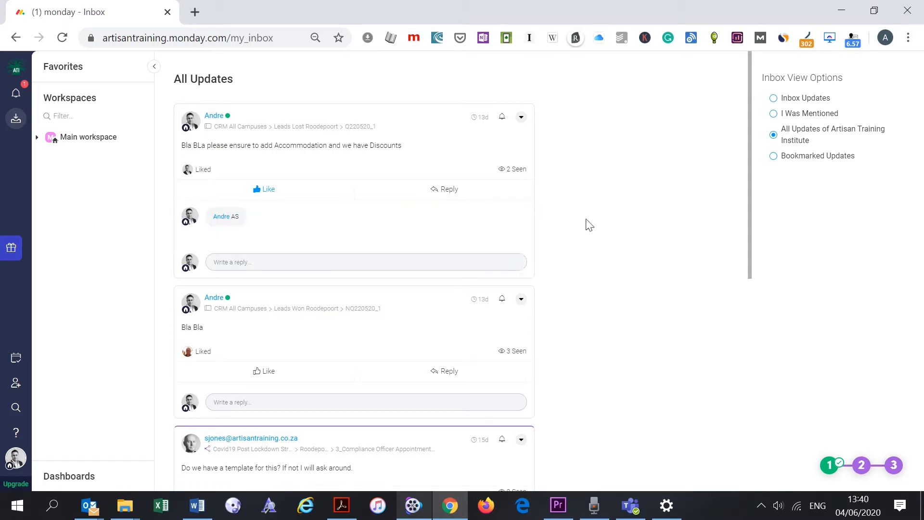
pyautogui.click(16, 96)
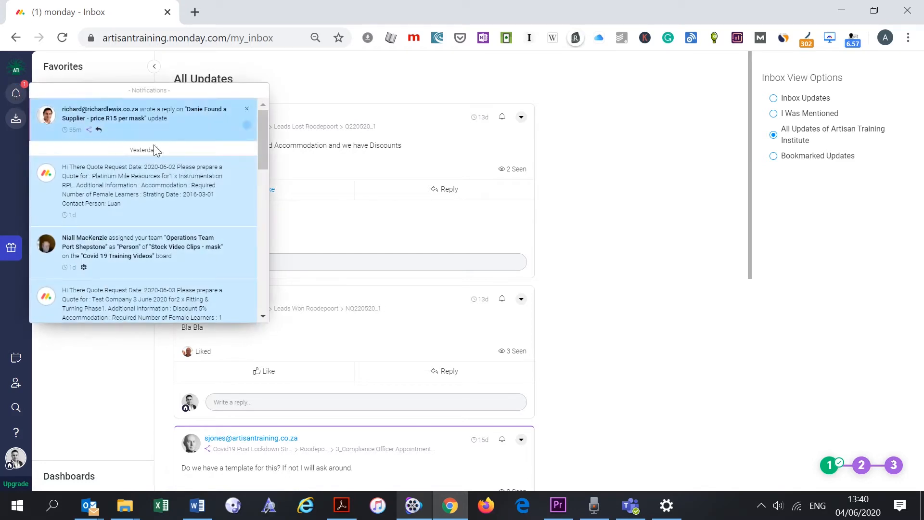
pyautogui.moveTo(257, 149); pyautogui.dragTo(262, 207)
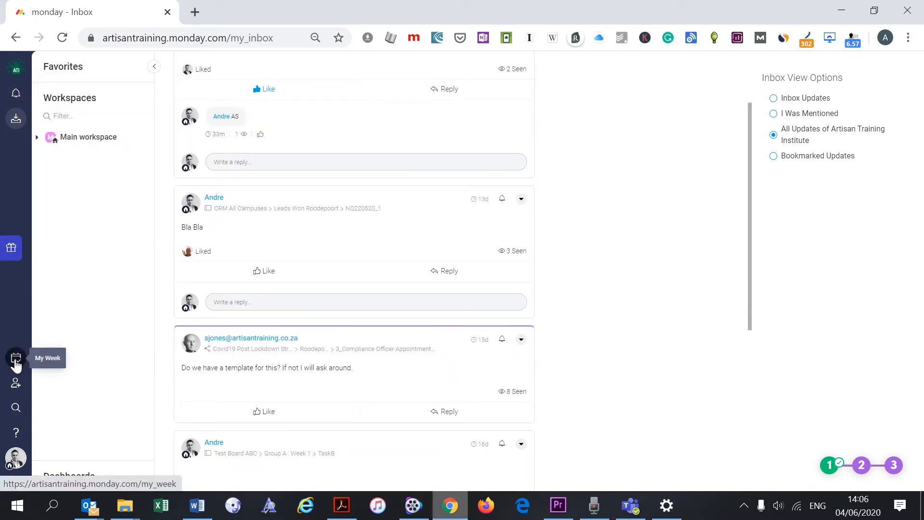
# - Show the My Week overview and advance it to the week of 08 Jun – 14 Jun
pyautogui.click(16, 359)
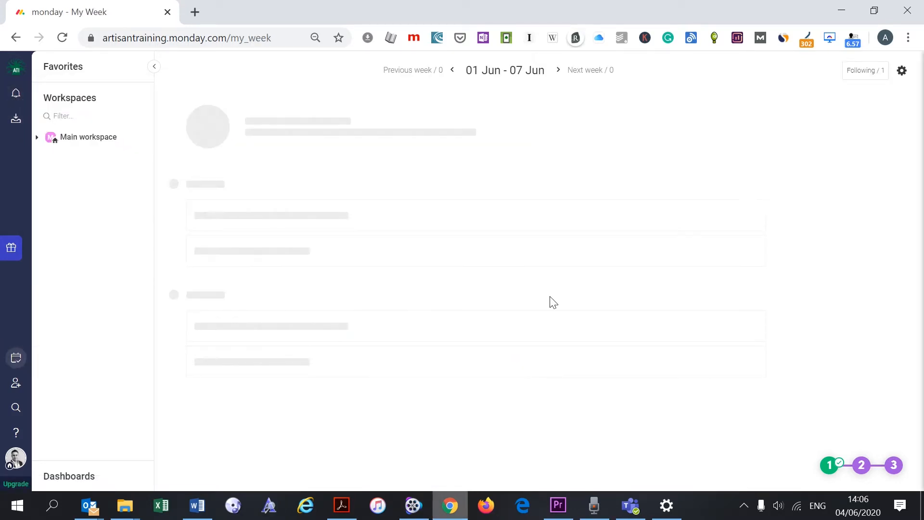
pyautogui.scroll(-5, 555, 265)
pyautogui.scroll(-6, 553, 265)
pyautogui.scroll(10, 553, 265)
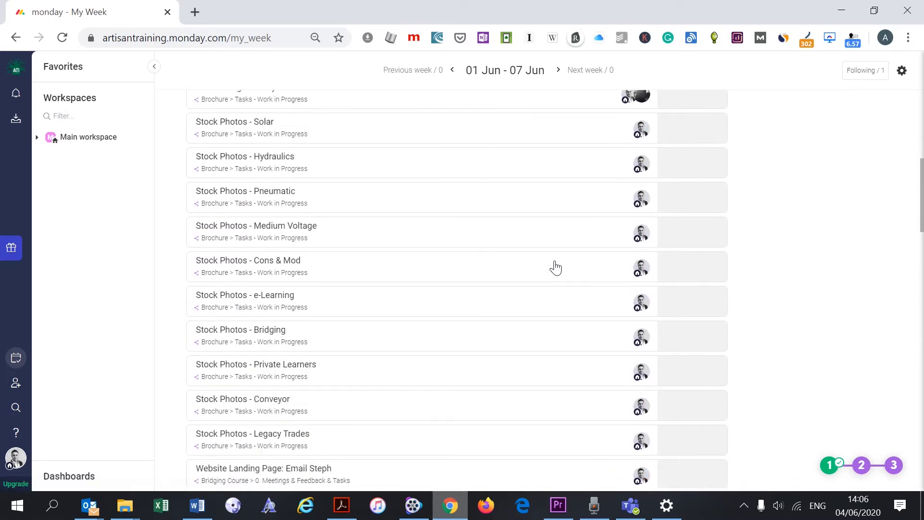
pyautogui.click(559, 71)
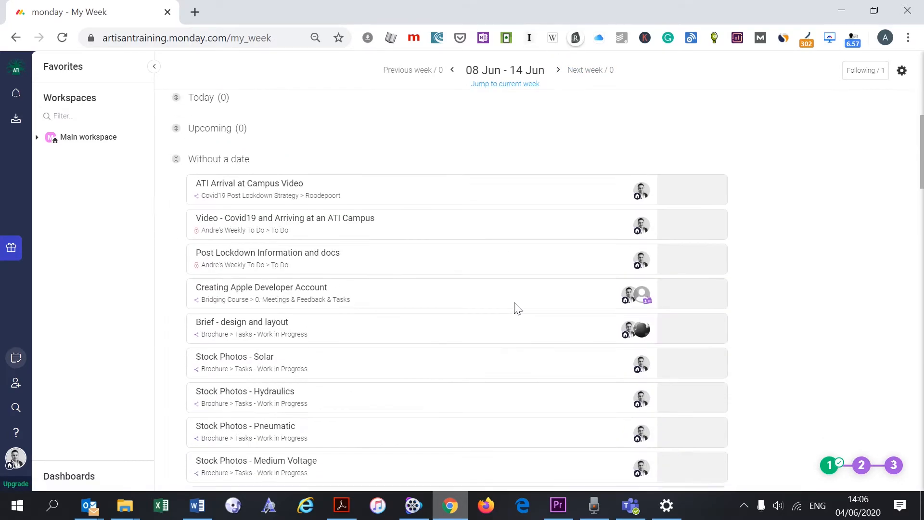
pyautogui.scroll(-12, 514, 309)
# - Start a guest invite to the Social Media Schedule board, close it, then search everything for a name
pyautogui.click(15, 383)
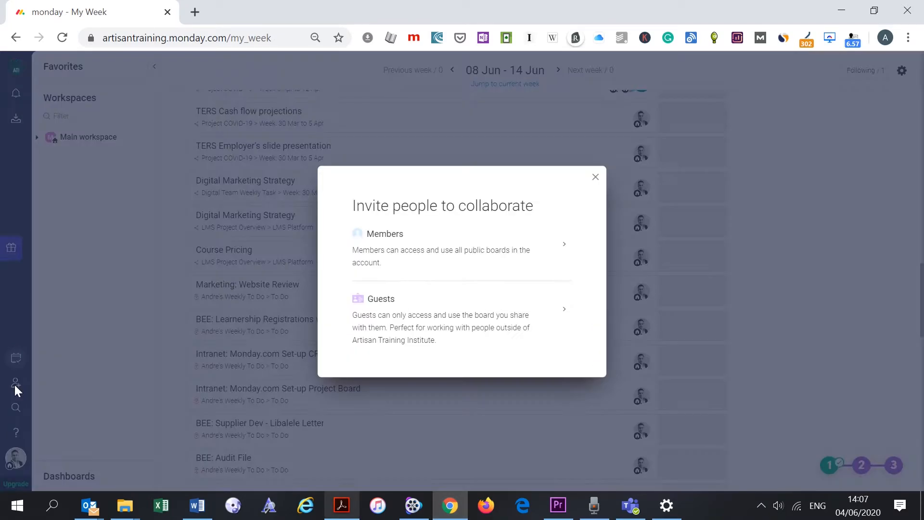
pyautogui.click(562, 313)
pyautogui.write('a')
pyautogui.press('Return')
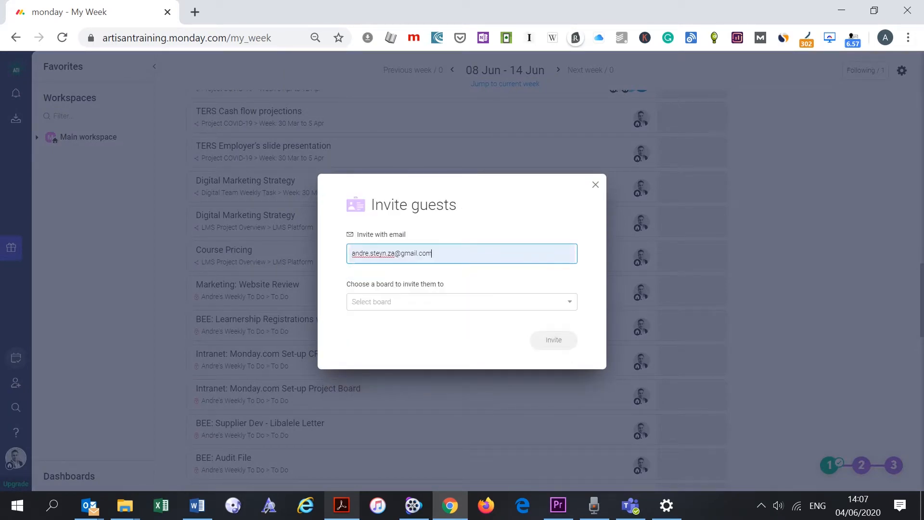
pyautogui.click(450, 300)
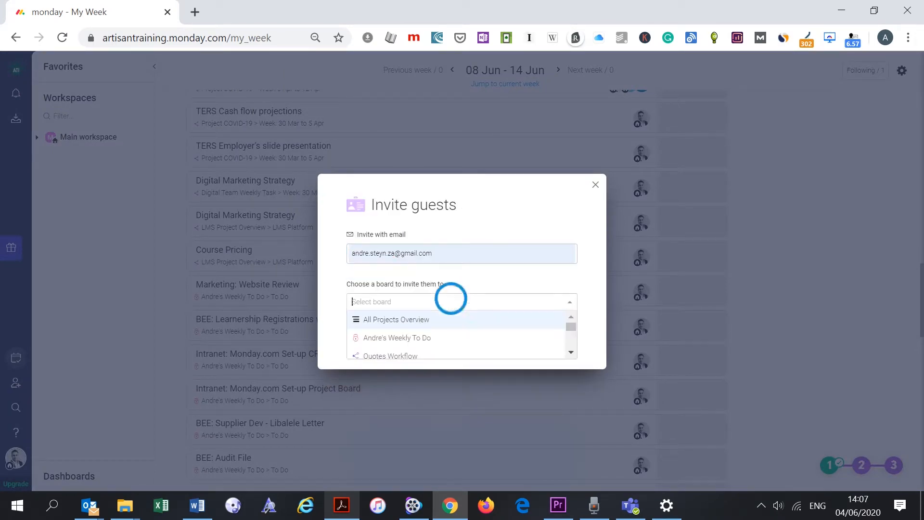
pyautogui.click(571, 352)
pyautogui.click(452, 332)
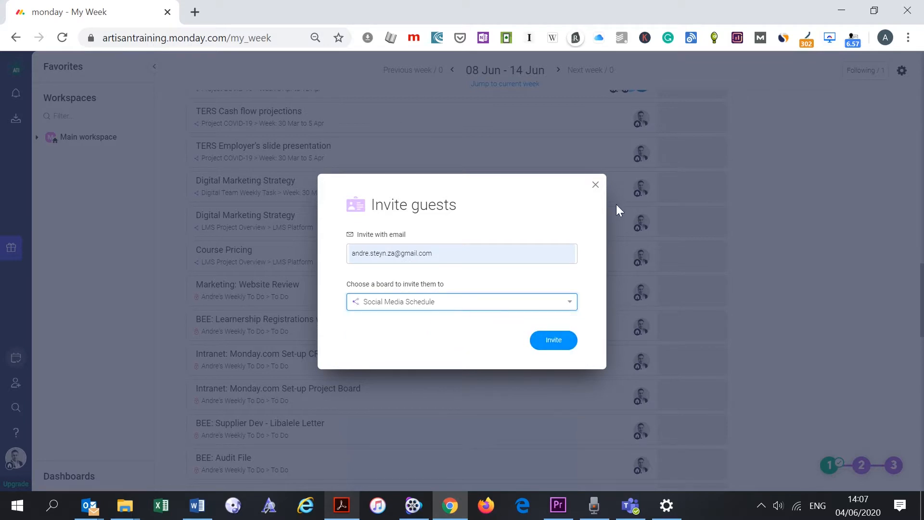
pyautogui.click(596, 185)
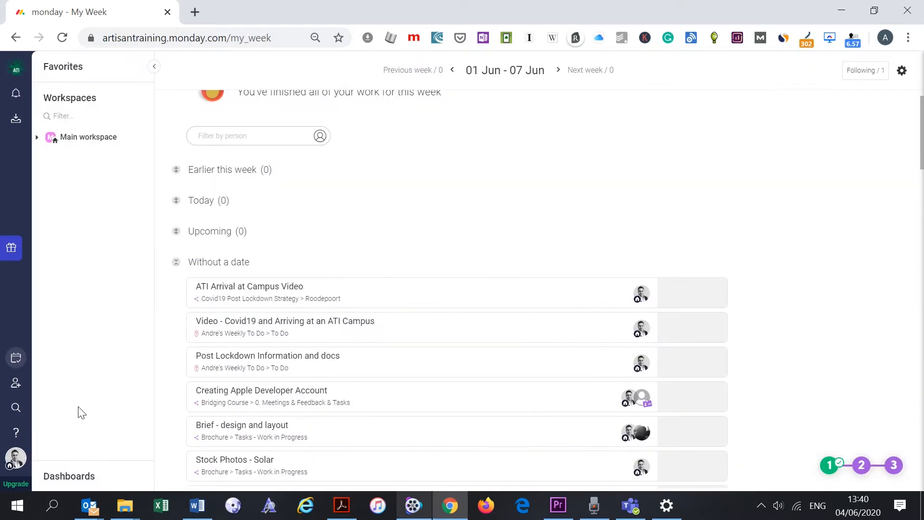
pyautogui.click(16, 407)
pyautogui.write('Andre')
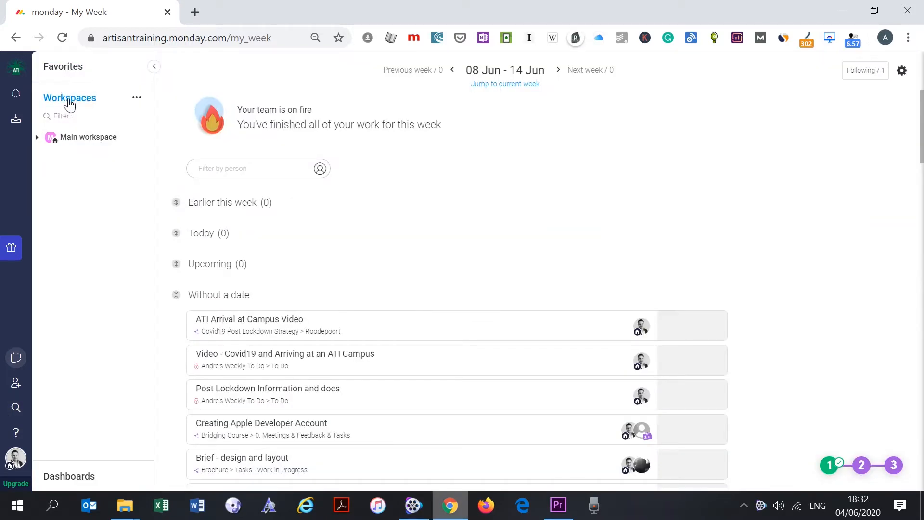
# - Go from Dashboards back to Workspaces and expand Main workspace down to its Digital folder
pyautogui.click(81, 478)
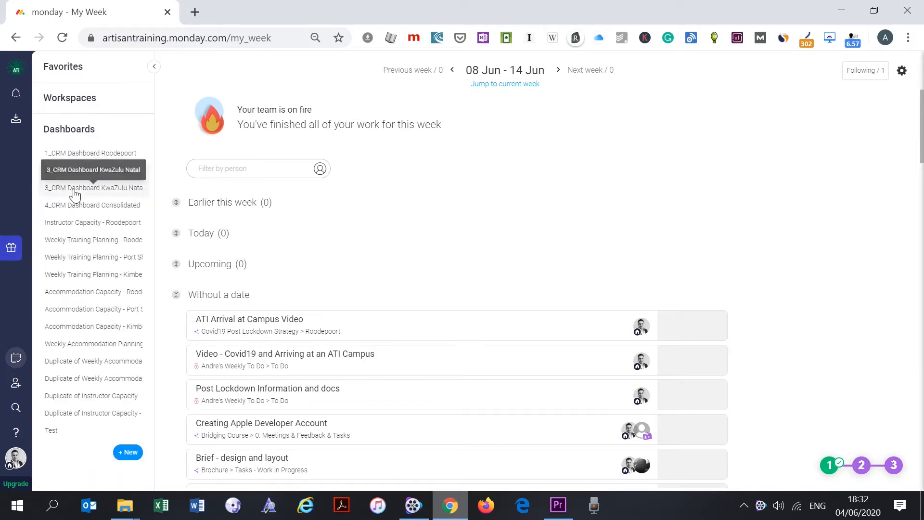
pyautogui.click(75, 99)
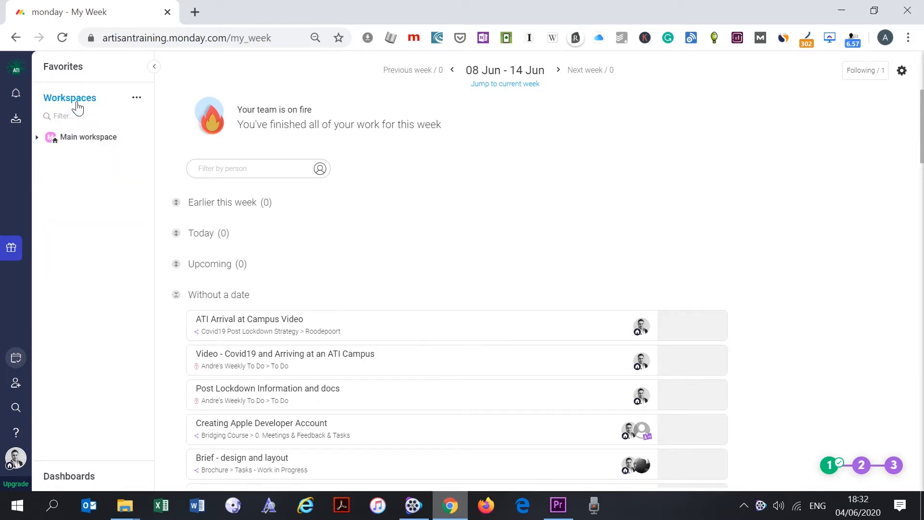
pyautogui.click(37, 139)
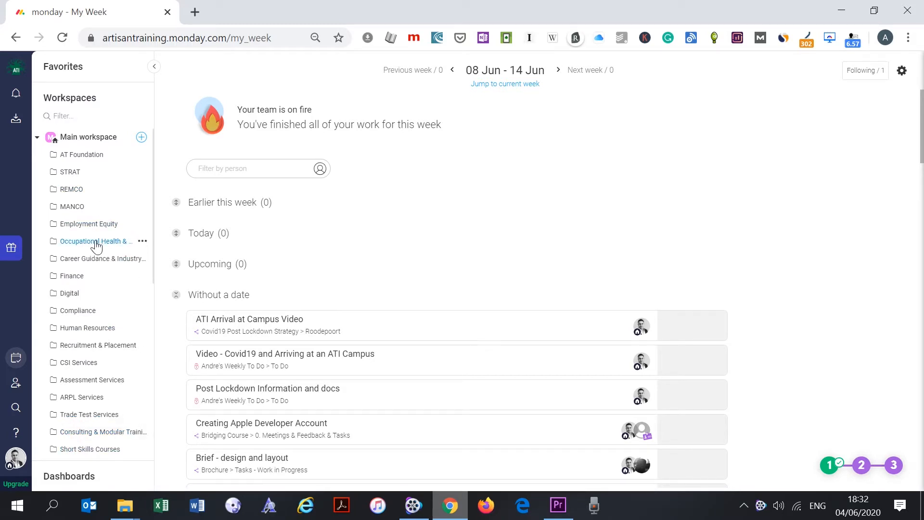
pyautogui.click(74, 292)
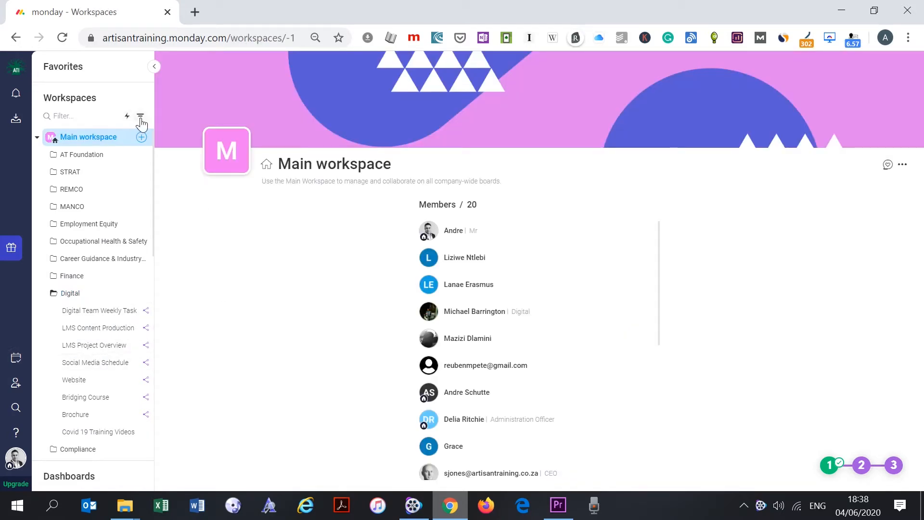
# - Toggle the Main, Private and Shareable board-type filters on and off, leaving none applied
pyautogui.click(140, 117)
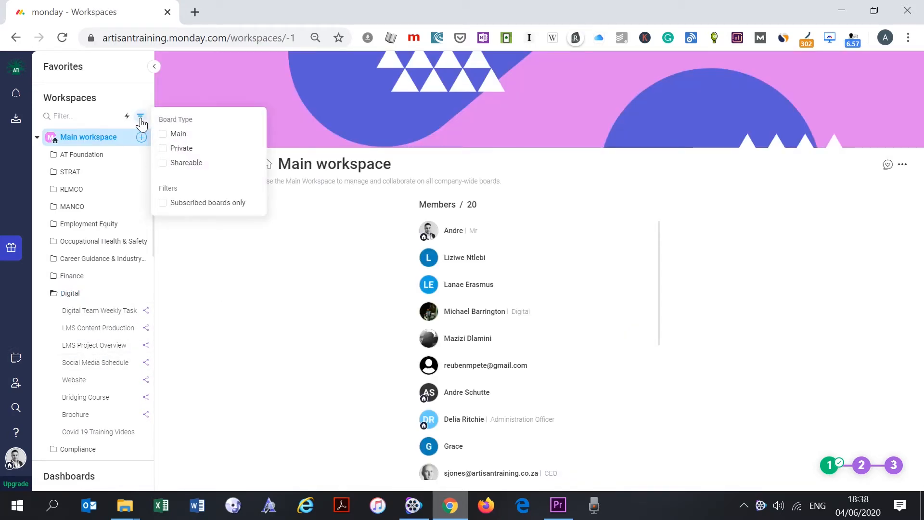
pyautogui.click(164, 136)
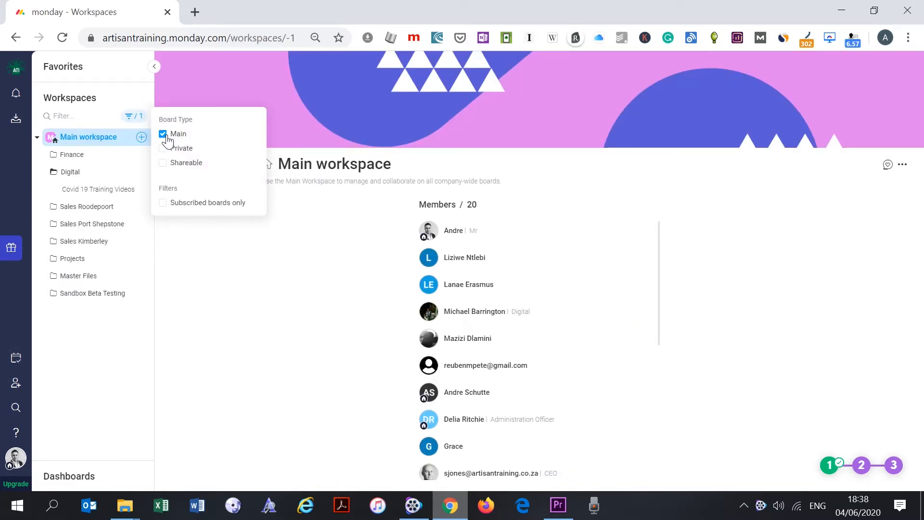
pyautogui.click(163, 135)
pyautogui.click(163, 149)
pyautogui.click(162, 148)
pyautogui.click(163, 164)
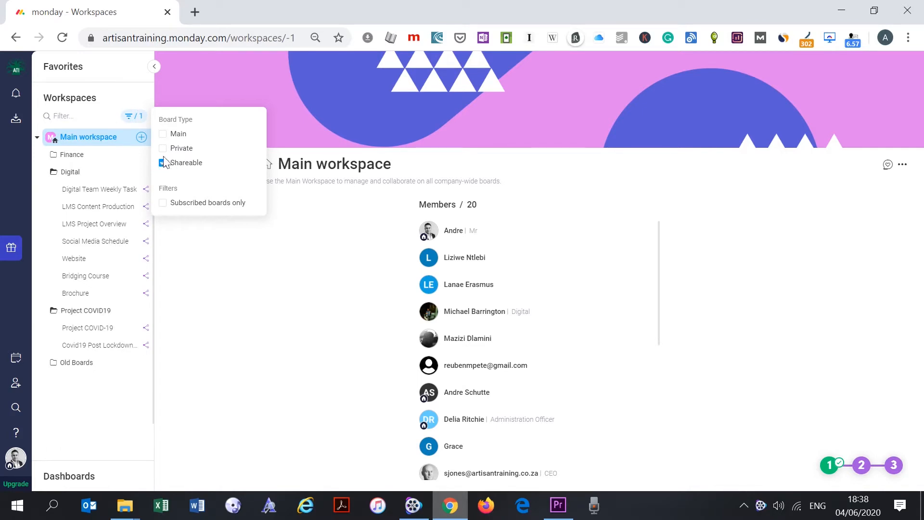
pyautogui.click(163, 164)
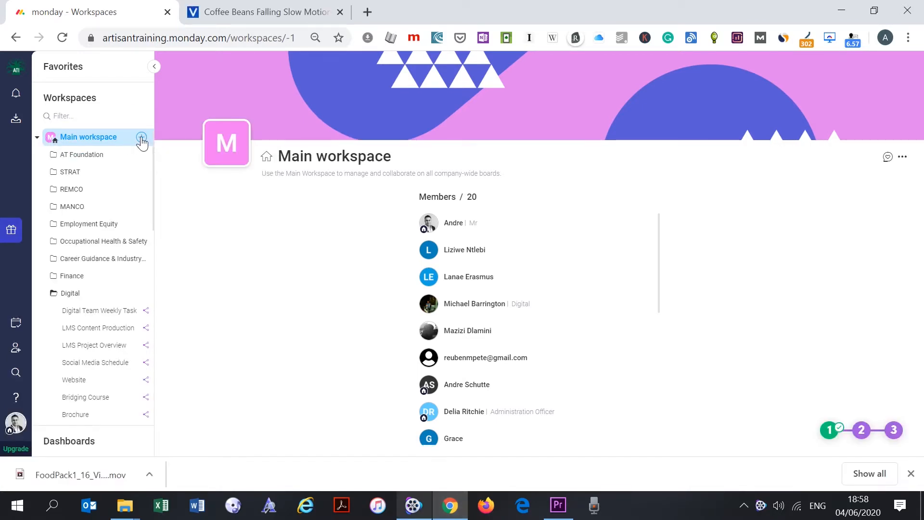
pyautogui.click(142, 138)
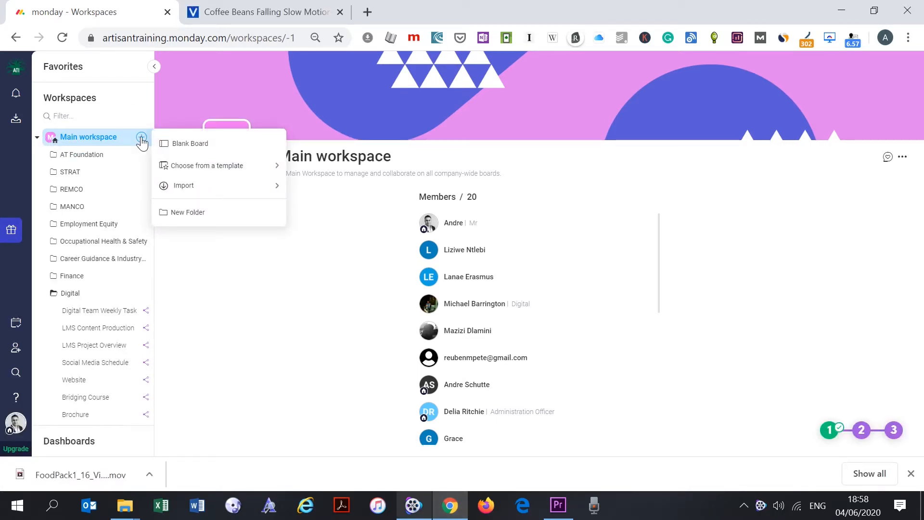
pyautogui.click(227, 144)
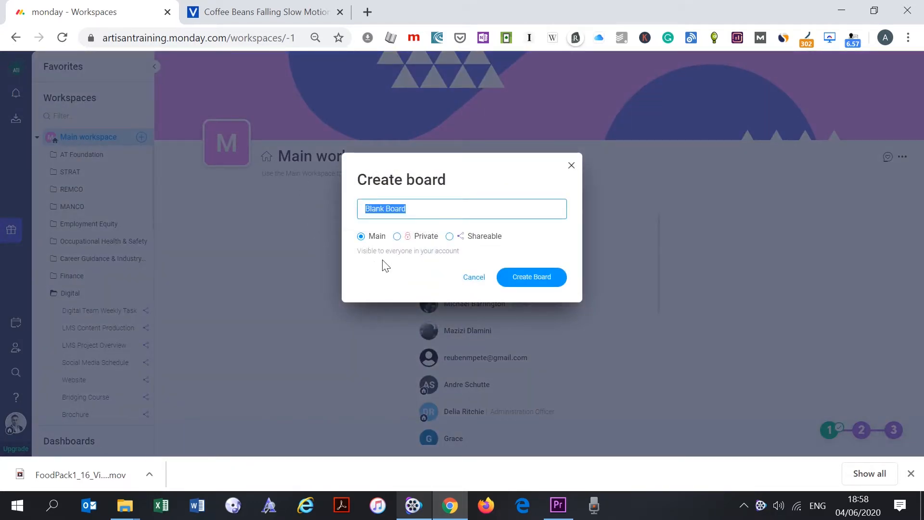
pyautogui.click(397, 237)
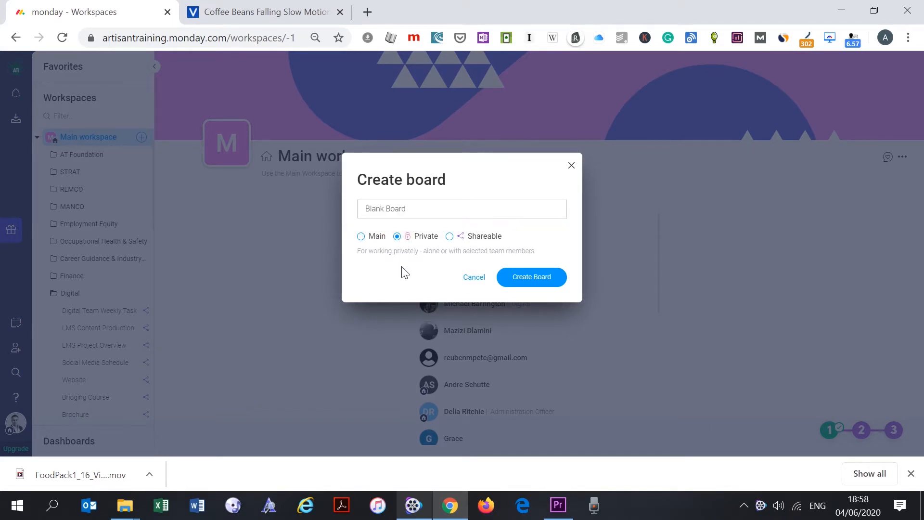
pyautogui.click(450, 237)
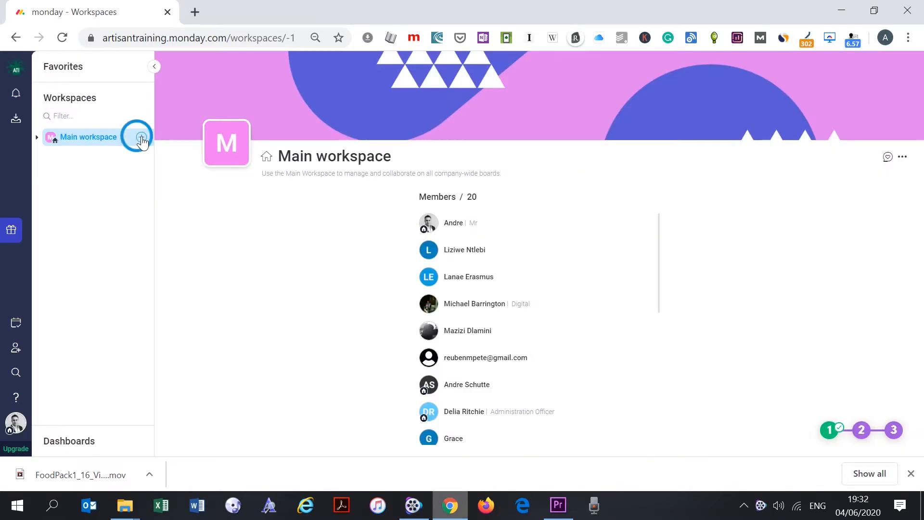
# - Add a new folder named 'Name It' to the Main workspace
pyautogui.click(142, 138)
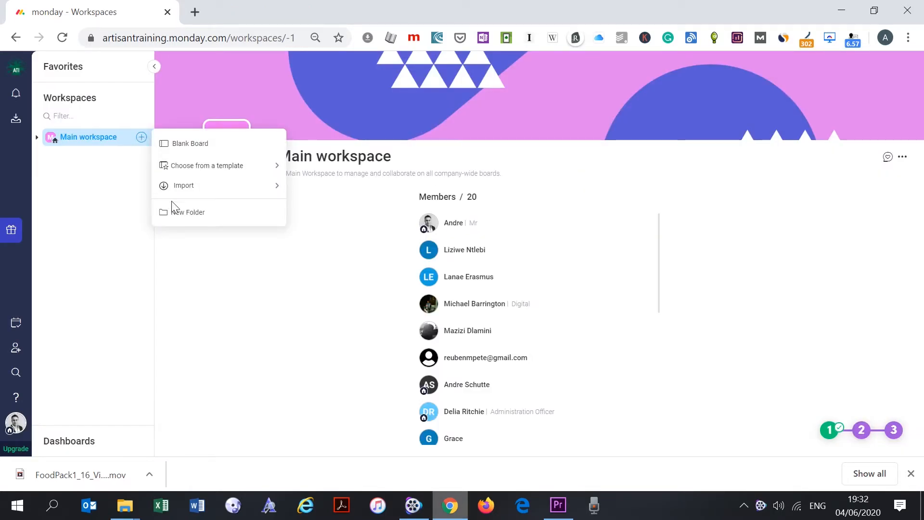
pyautogui.click(213, 215)
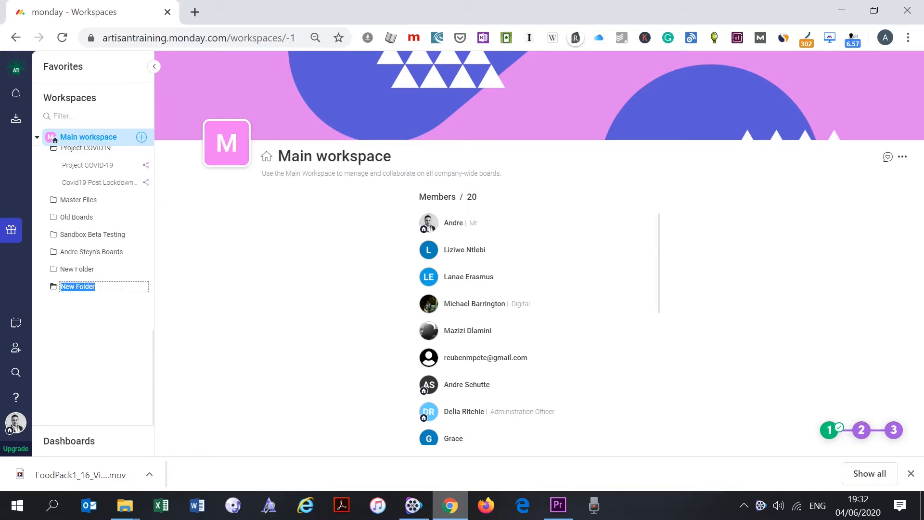
pyautogui.write('Name It')
pyautogui.press('Return')
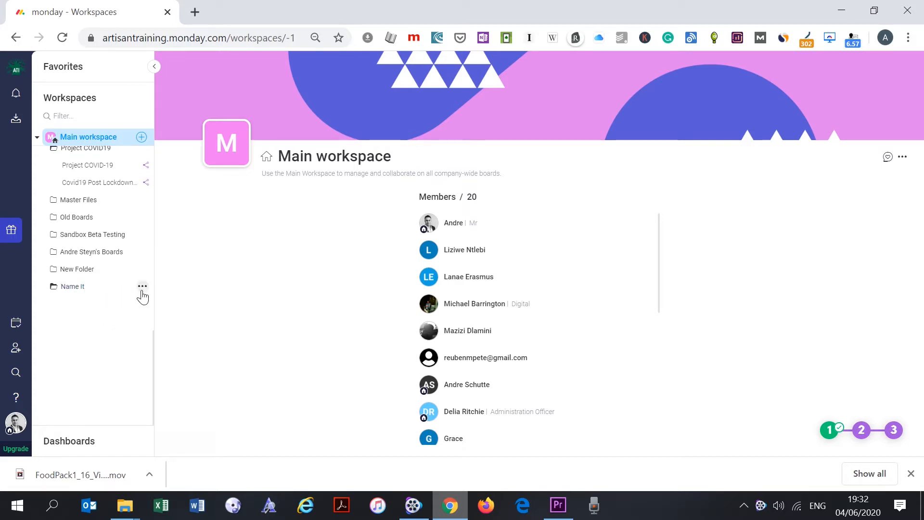
# - Rename the 'Name It' folder to 'Name It Again'
pyautogui.click(142, 286)
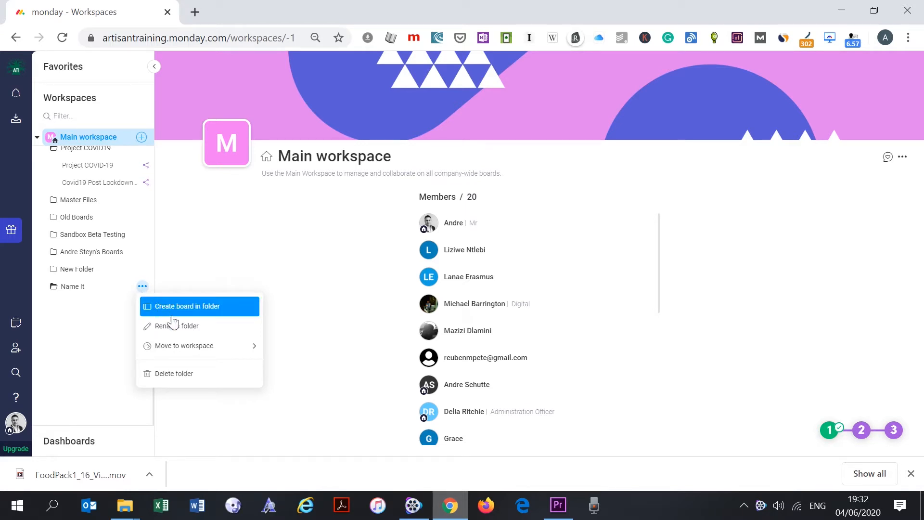
pyautogui.click(186, 326)
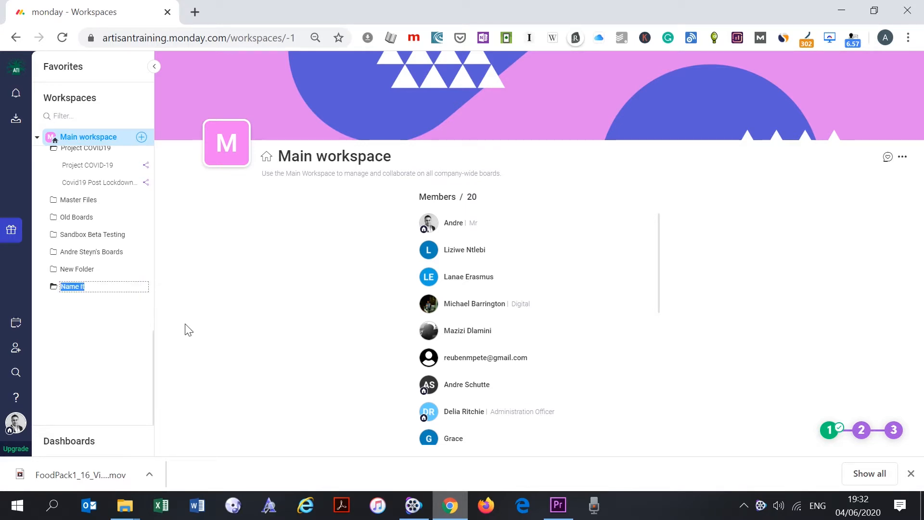
pyautogui.press('End')
pyautogui.doubleClick(73, 349)
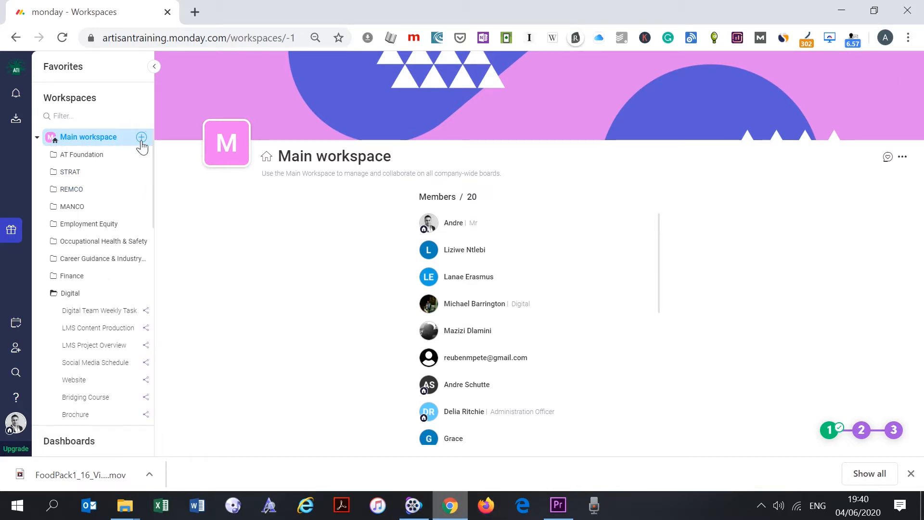
# - Create a blank board named 'Name It' in the Main workspace and select its title
pyautogui.click(142, 140)
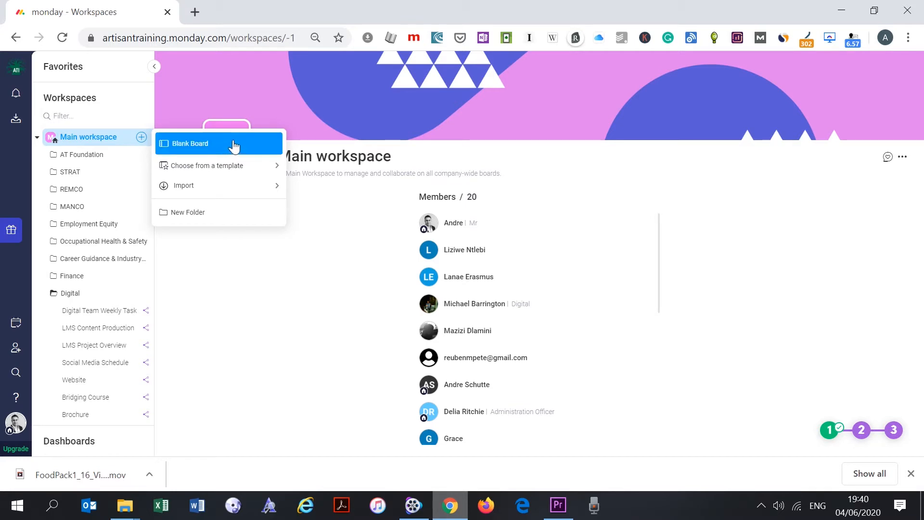
pyautogui.moveTo(248, 168)
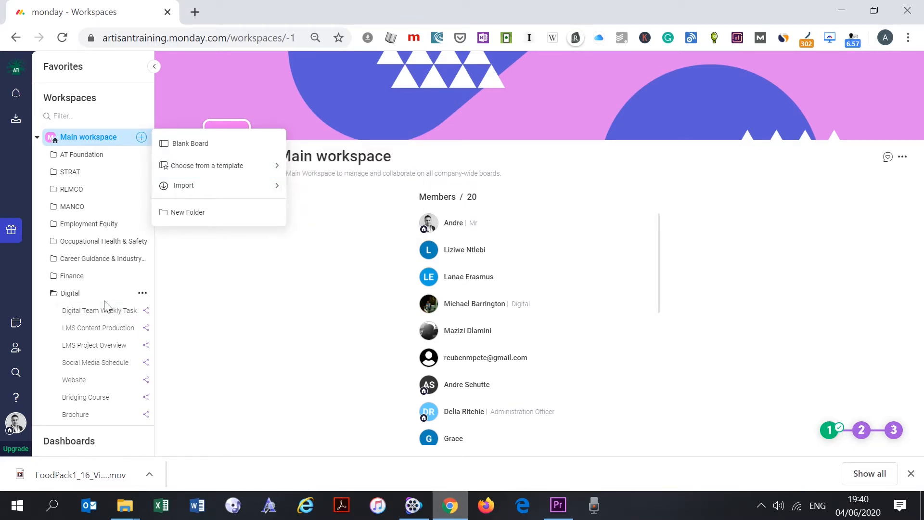
pyautogui.click(143, 296)
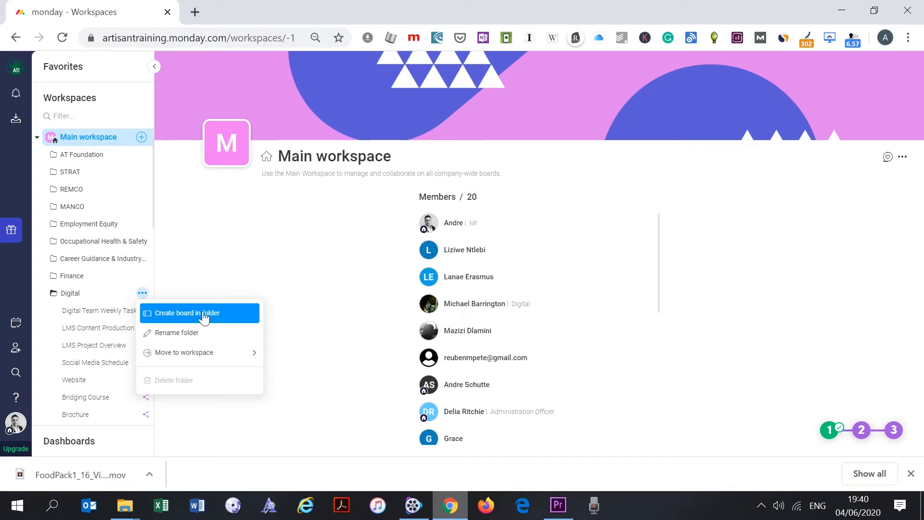
pyautogui.click(141, 138)
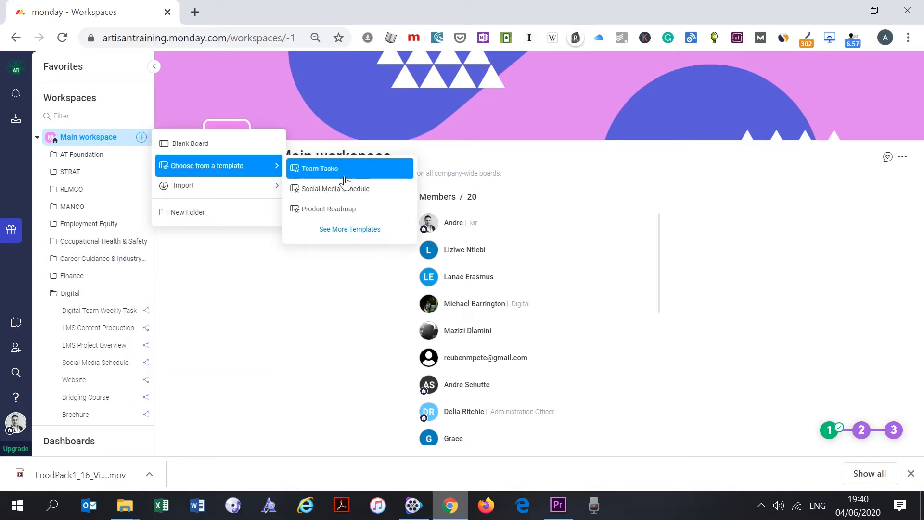
pyautogui.click(221, 145)
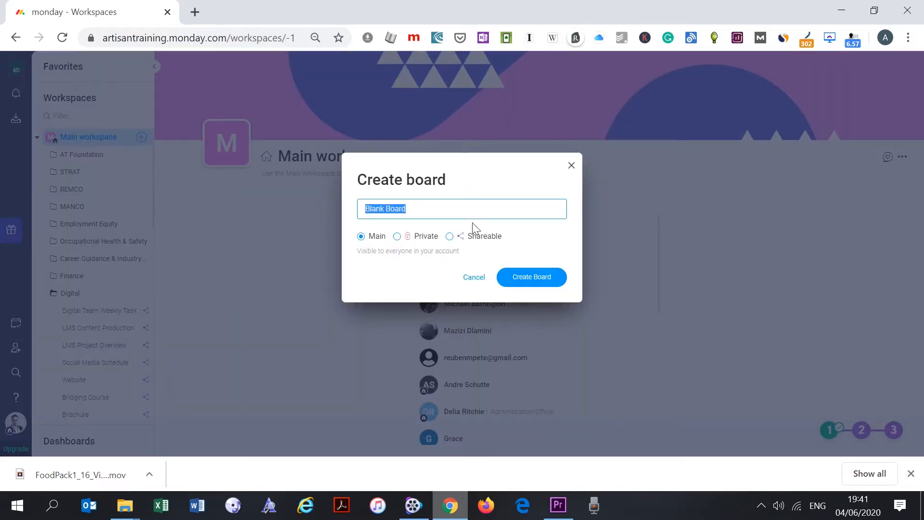
pyautogui.write('Nam')
pyautogui.write('e It')
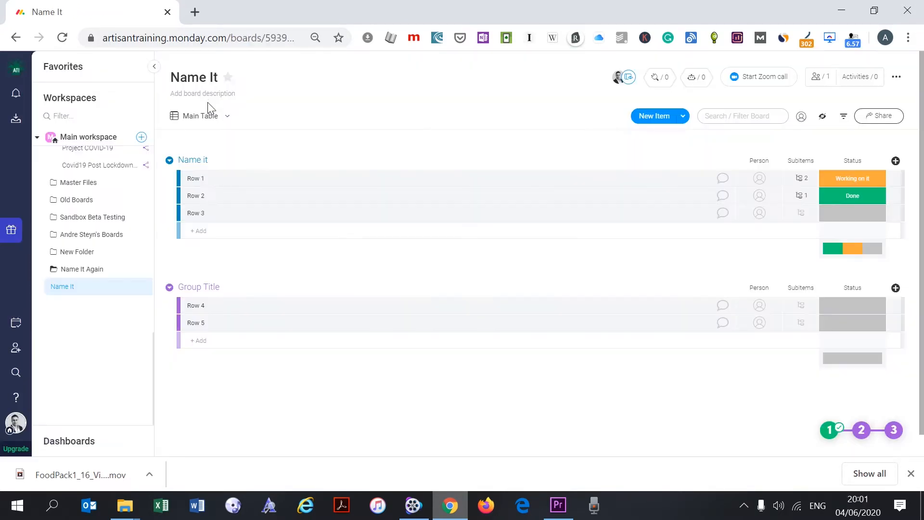
pyautogui.click(211, 77)
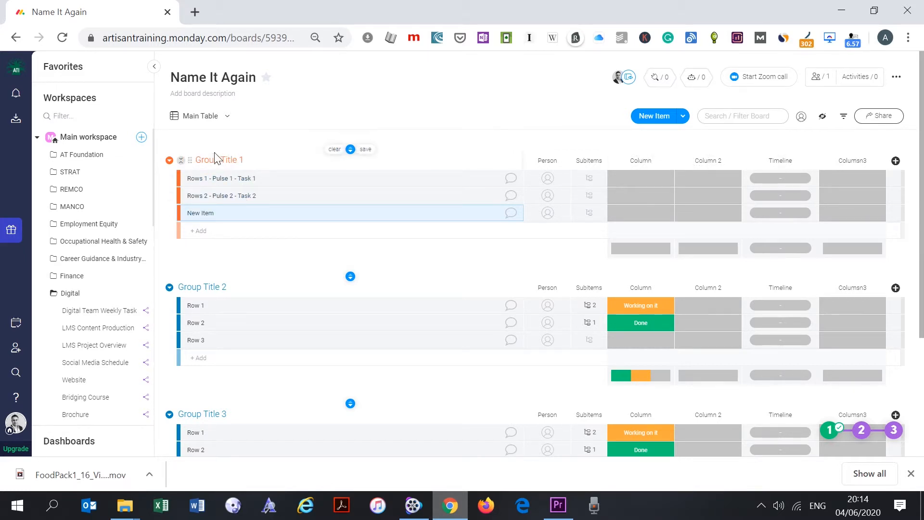
# - Rename Group Title 1 to 'Rename The Group' and give it a pink colour
pyautogui.click(181, 163)
pyautogui.click(181, 163)
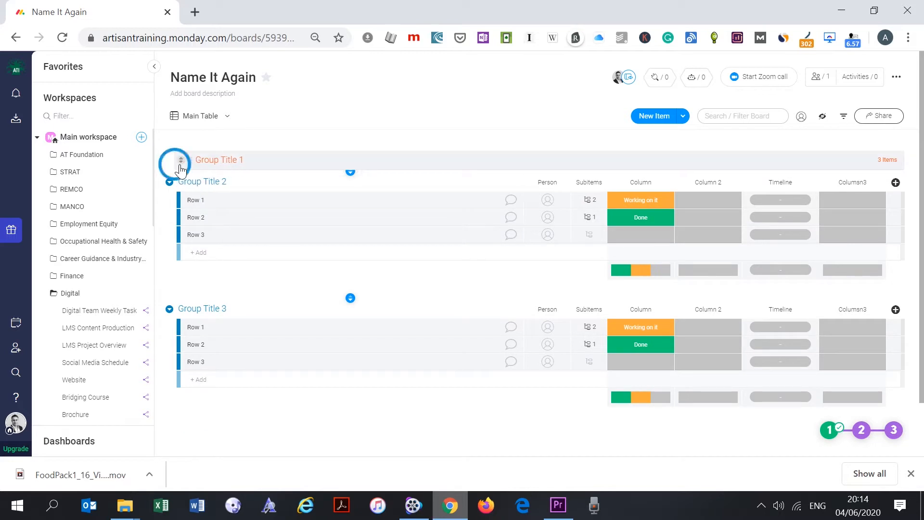
pyautogui.click(199, 154)
pyautogui.write('Rename The Group')
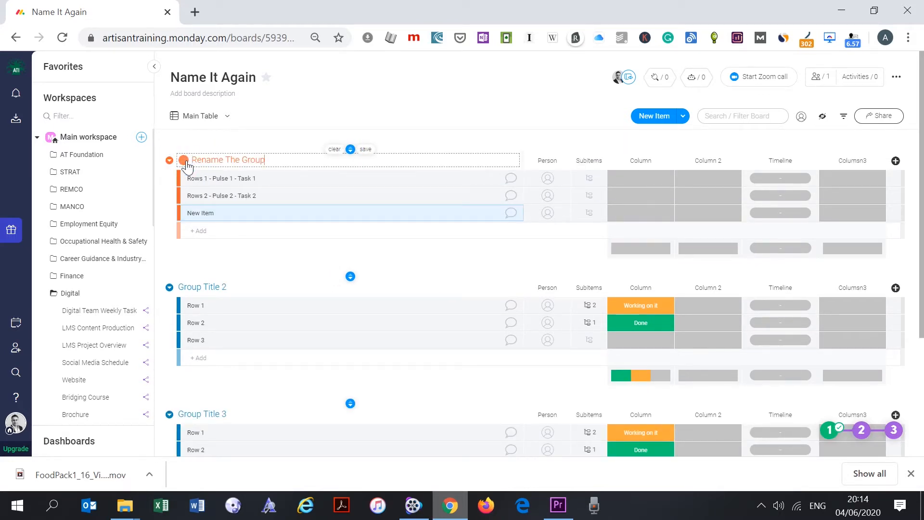
pyautogui.click(264, 134)
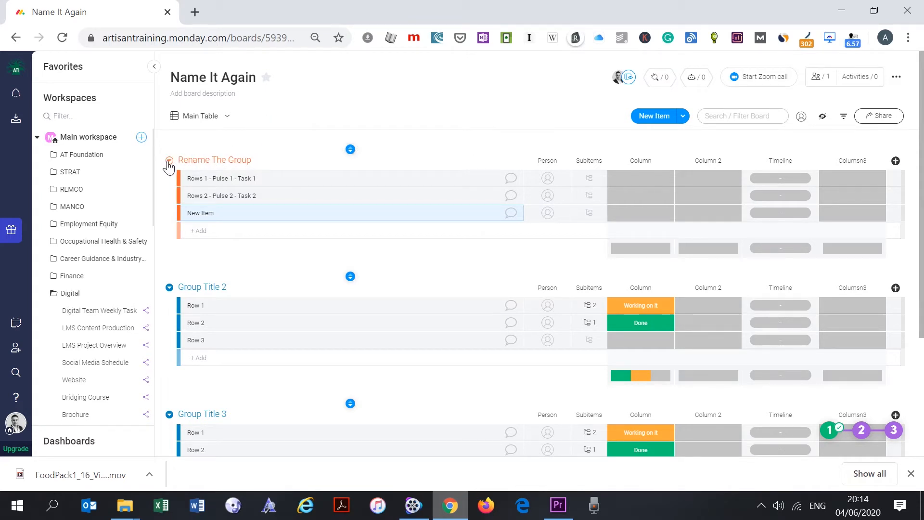
pyautogui.click(169, 162)
pyautogui.click(205, 322)
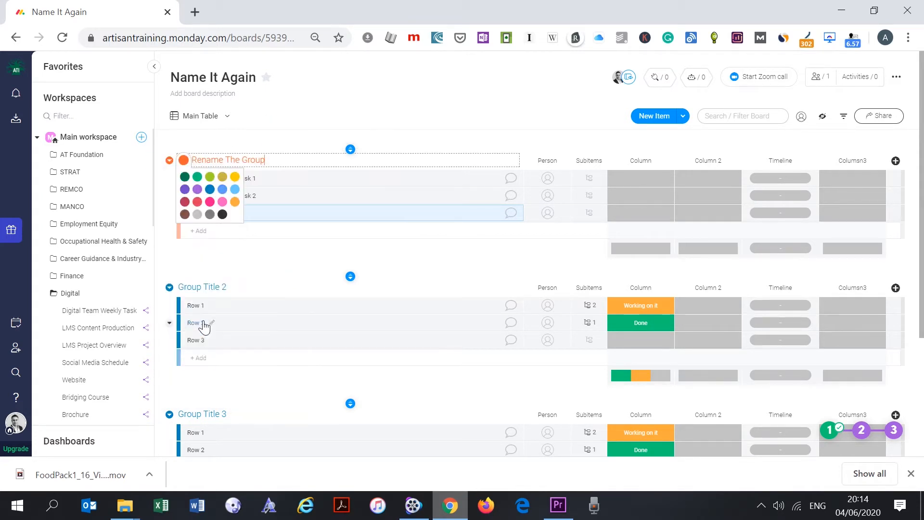
pyautogui.click(210, 201)
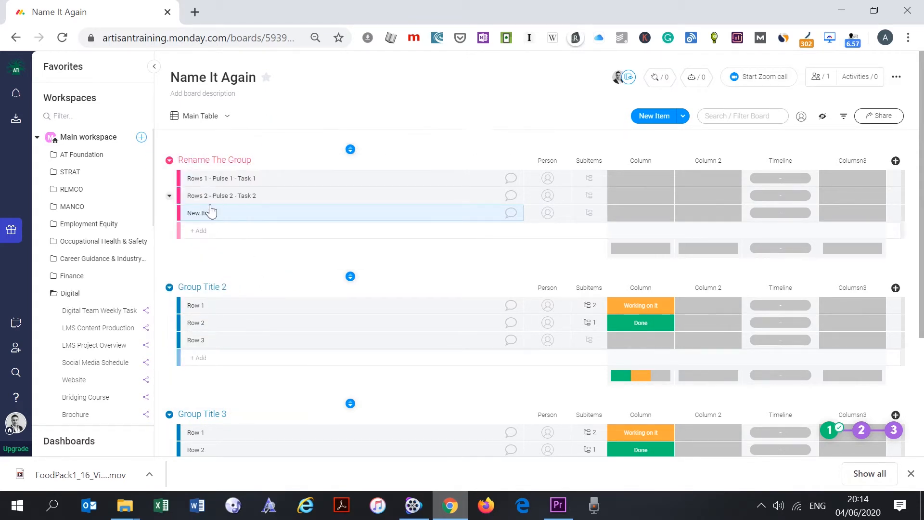
# - Delete 'Rename The Group', collapse all groups, and drag a New Group lower in the order
pyautogui.click(170, 162)
pyautogui.click(226, 374)
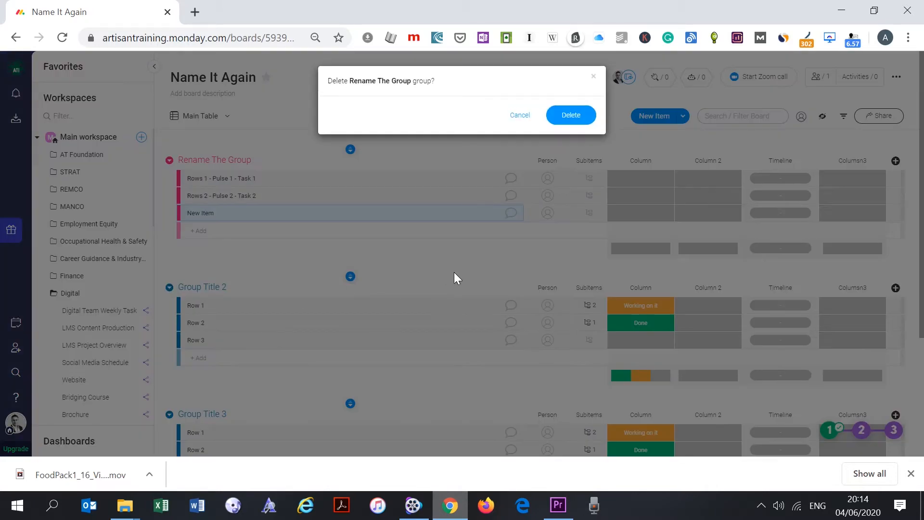
pyautogui.click(563, 123)
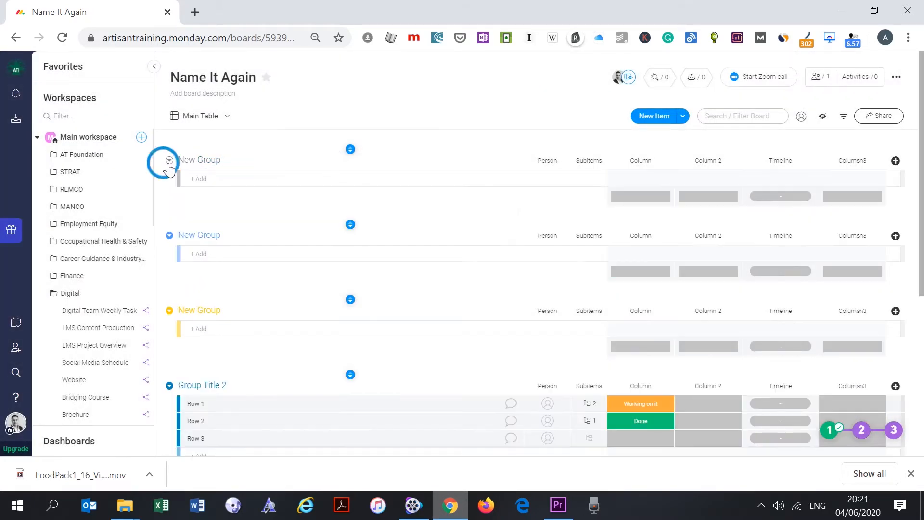
pyautogui.click(169, 161)
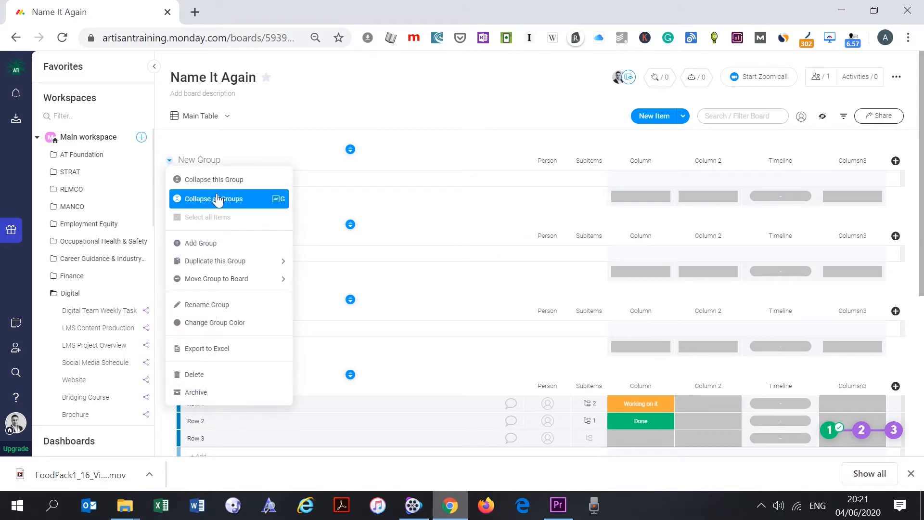
pyautogui.click(218, 201)
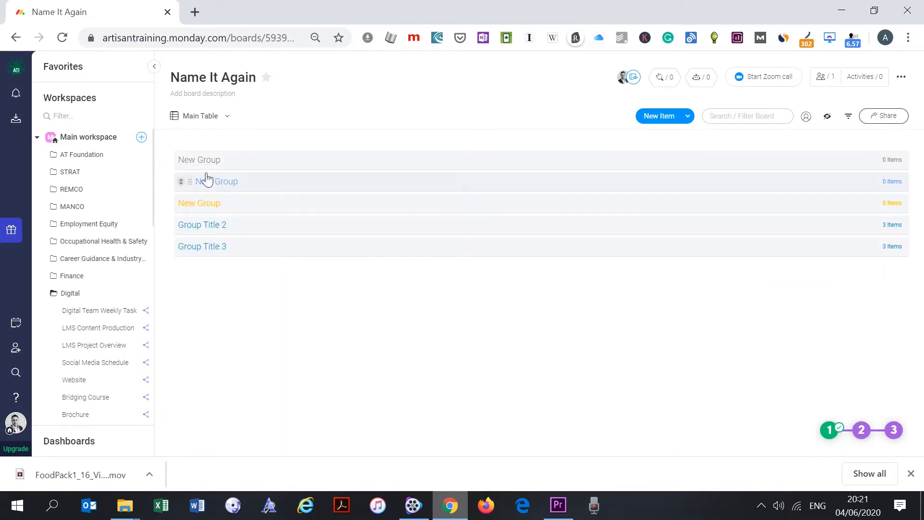
pyautogui.moveTo(181, 160); pyautogui.dragTo(200, 192)
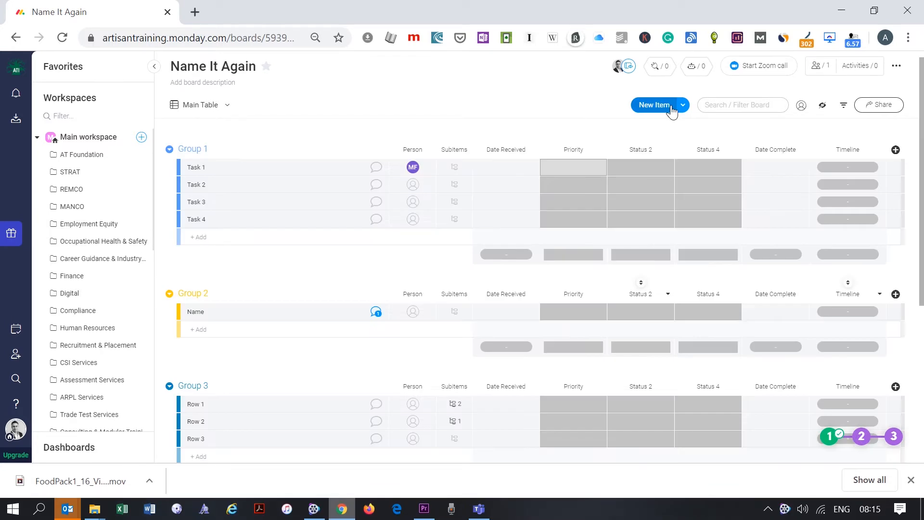
# - Add a new top group named 'Name it' and add four New Items to it
pyautogui.click(683, 108)
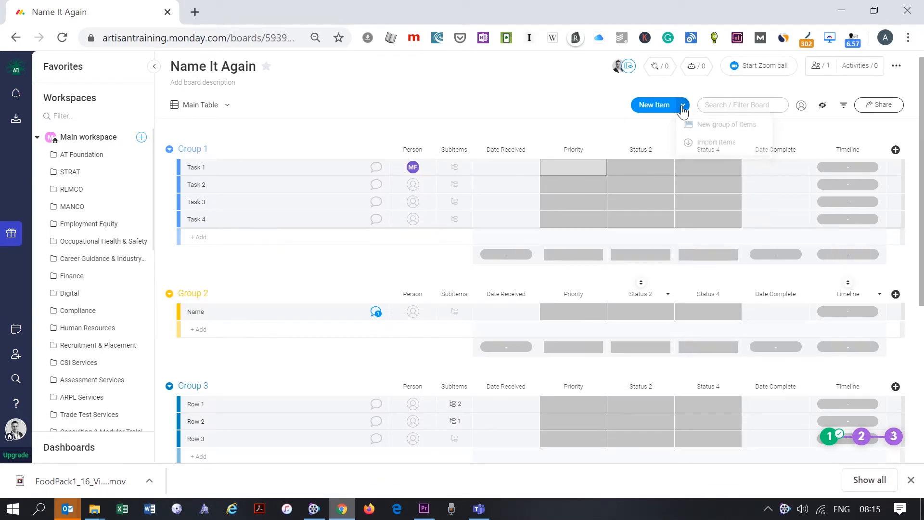
pyautogui.click(714, 130)
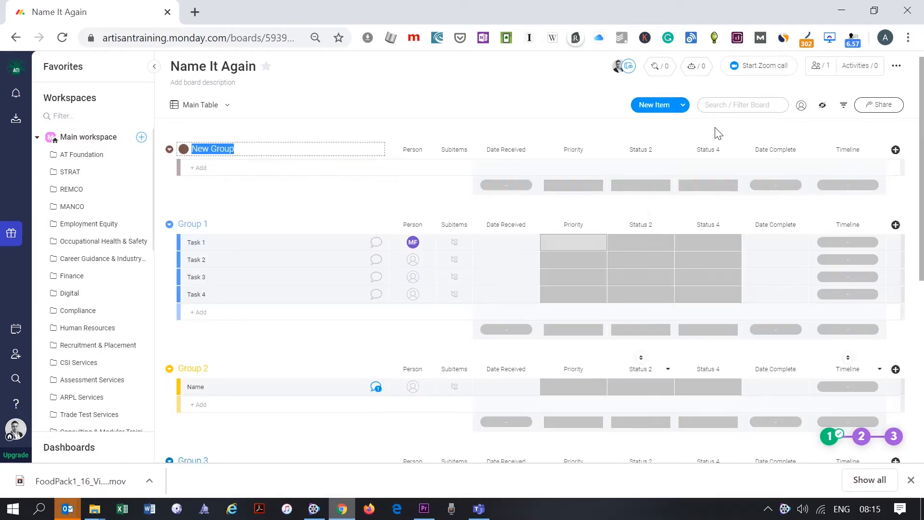
pyautogui.scroll(1, 246, 234)
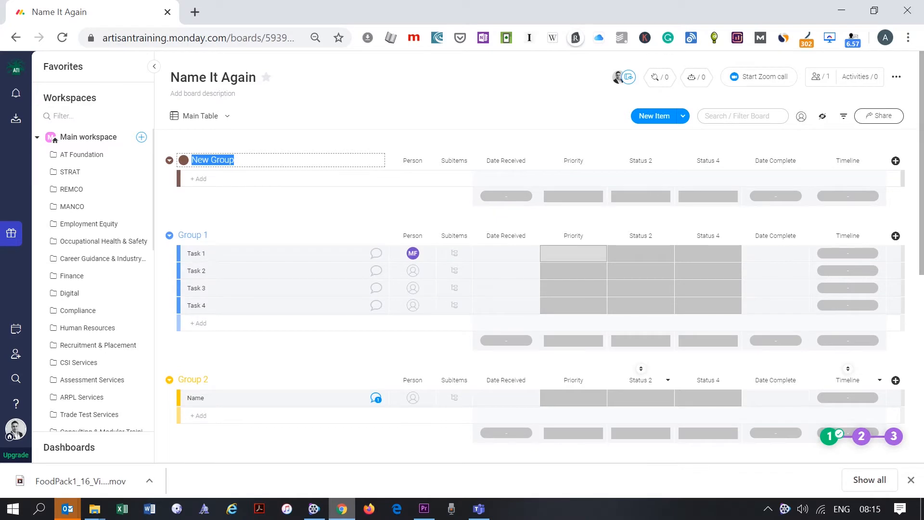
pyautogui.write('Name it')
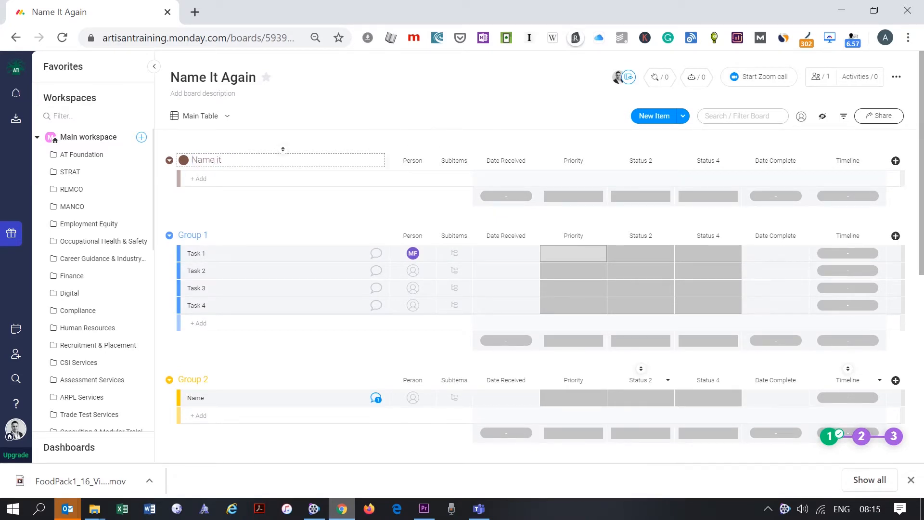
pyautogui.click(655, 124)
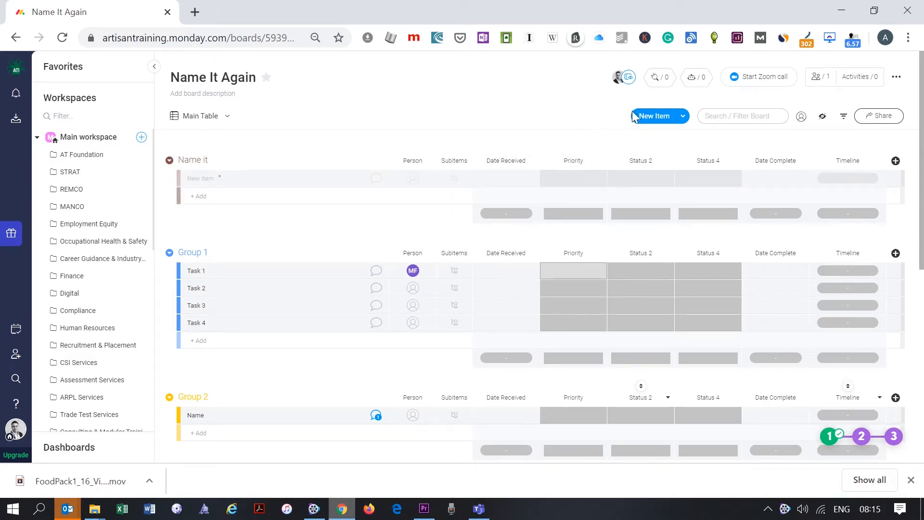
pyautogui.click(645, 116)
pyautogui.click(646, 116)
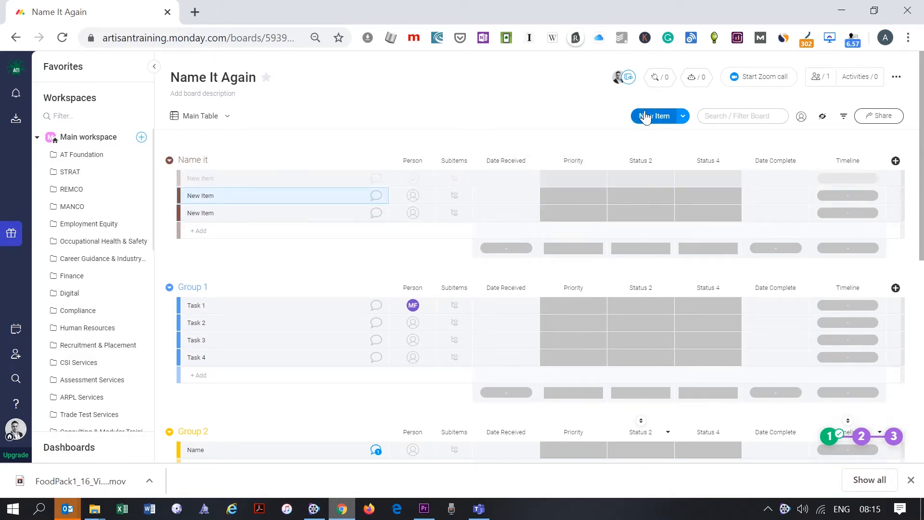
pyautogui.click(645, 116)
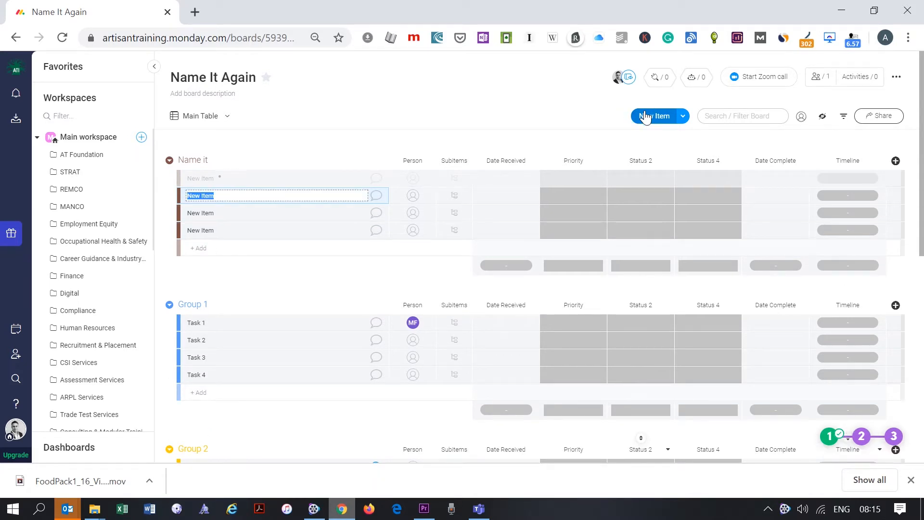
# - Delete the fourth New Item, then undo the deletion to restore it
pyautogui.click(184, 231)
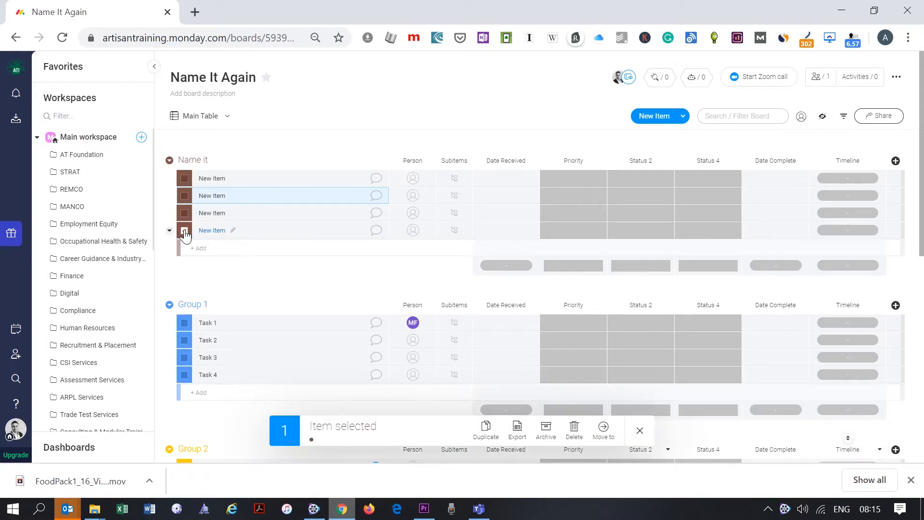
pyautogui.click(575, 430)
pyautogui.click(563, 125)
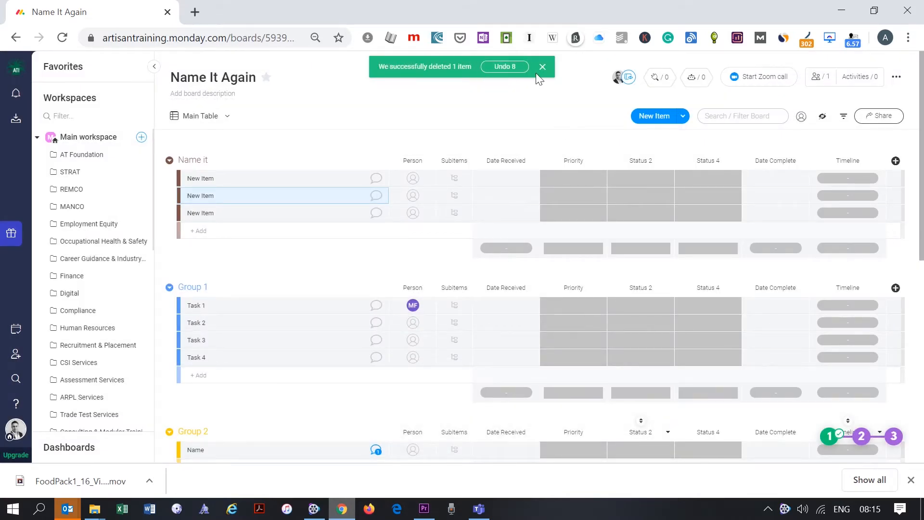
pyautogui.click(510, 68)
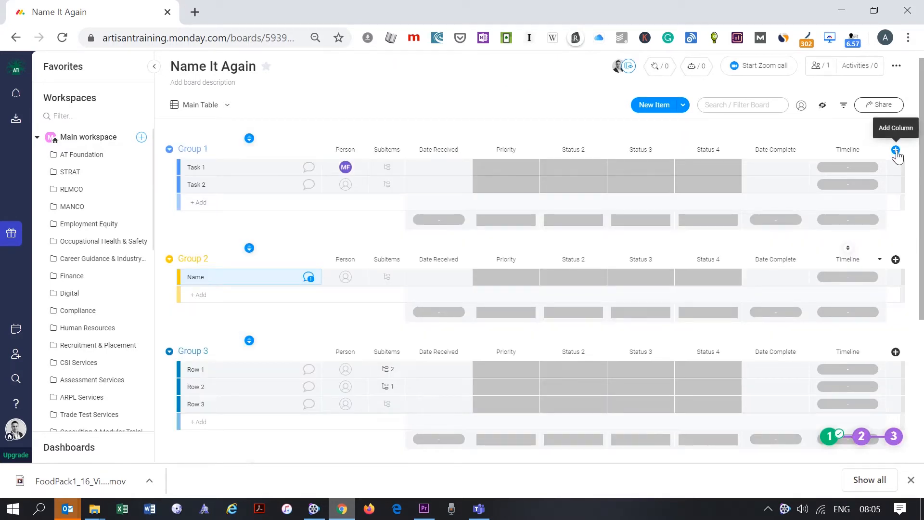
# - Browse the full catalogue of column types without adding one
pyautogui.click(896, 151)
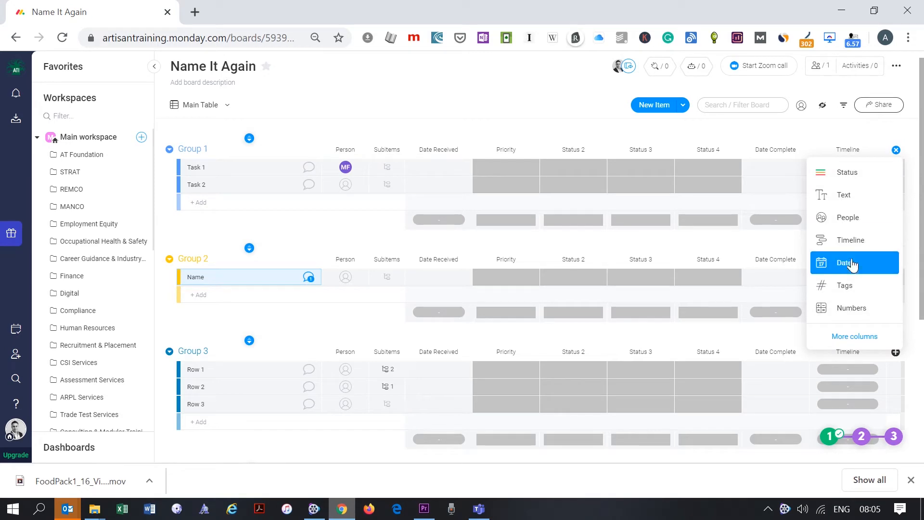
pyautogui.click(852, 337)
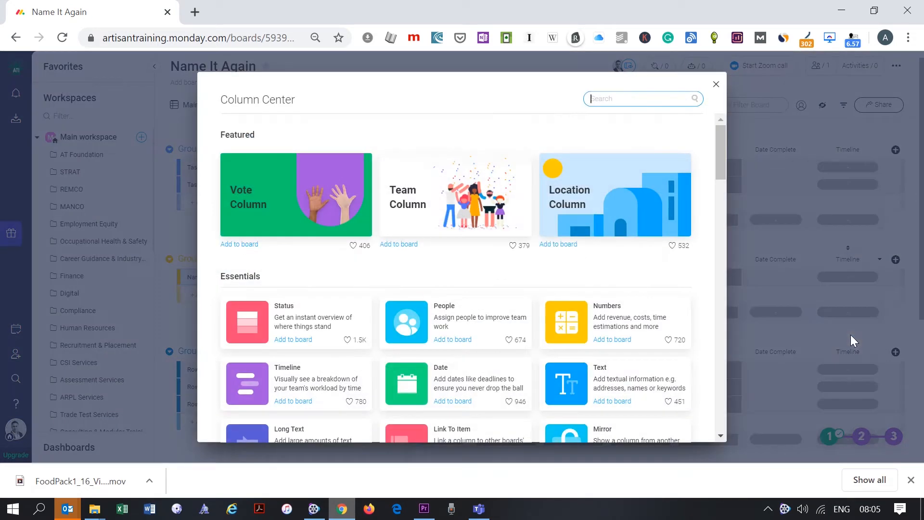
pyautogui.scroll(-2, 539, 319)
pyautogui.scroll(-2, 537, 318)
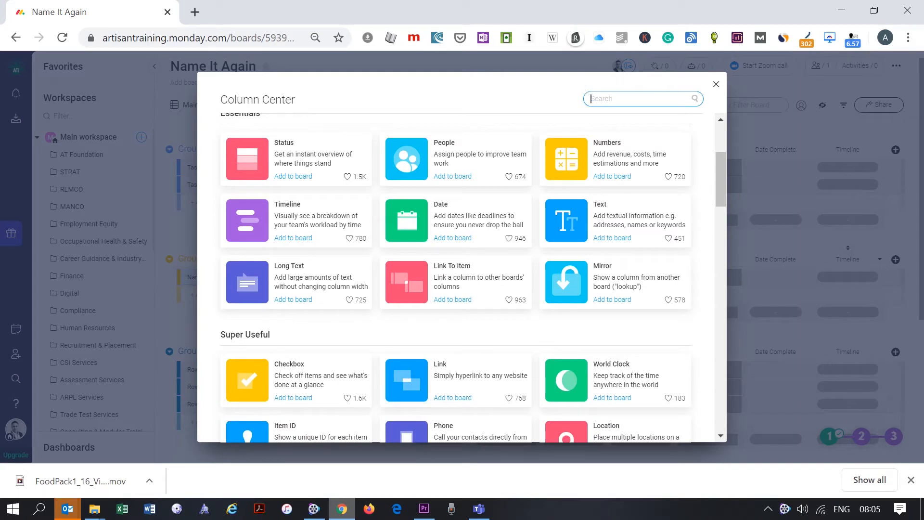
pyautogui.click(716, 85)
pyautogui.scroll(3, 526, 181)
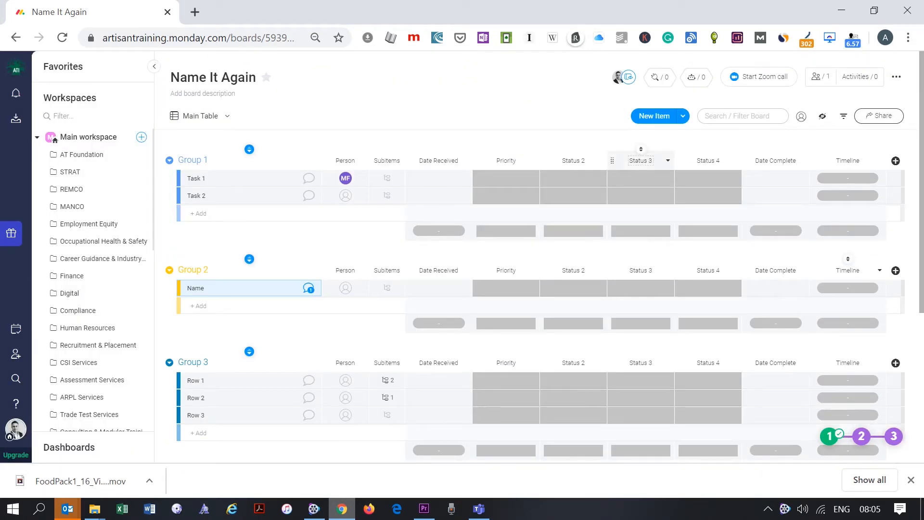
# - Rename the Status 3 column to 'Status 7' and move it before Status 2
pyautogui.click(641, 160)
pyautogui.write('7')
pyautogui.click(602, 143)
pyautogui.click(612, 159)
pyautogui.moveTo(612, 159); pyautogui.dragTo(561, 159)
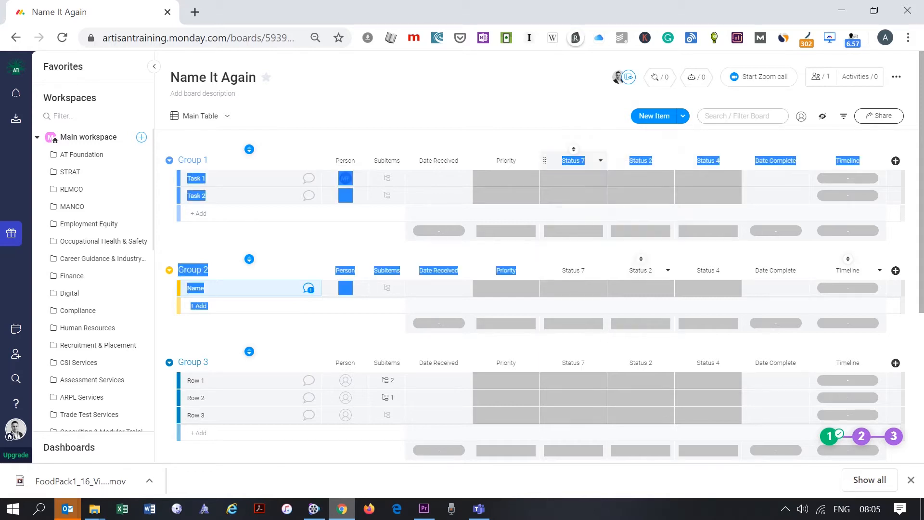
pyautogui.click(538, 143)
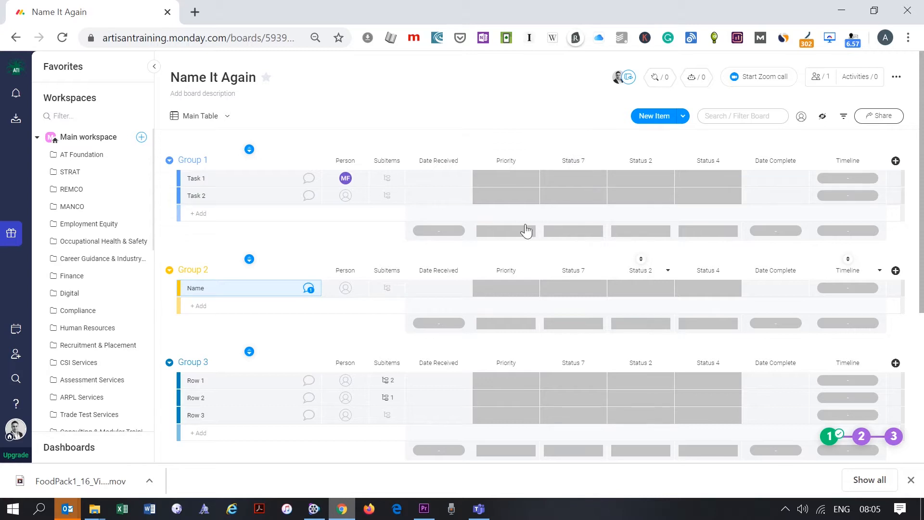
# - Delete the Status 7 column from the board
pyautogui.click(600, 161)
pyautogui.moveTo(627, 389)
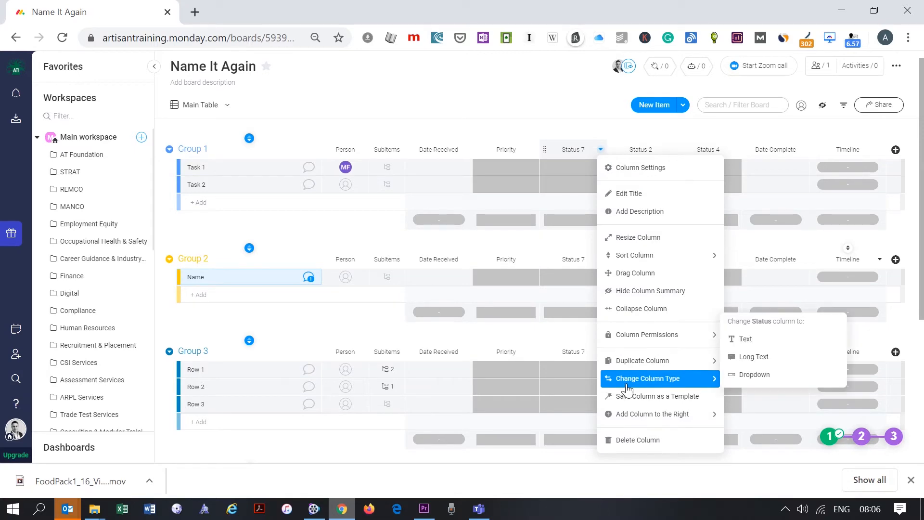
pyautogui.click(621, 440)
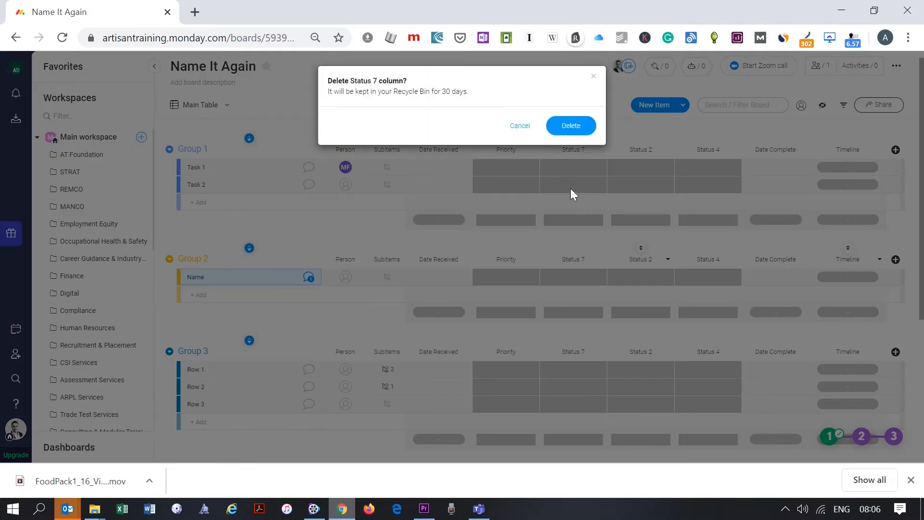
pyautogui.click(570, 126)
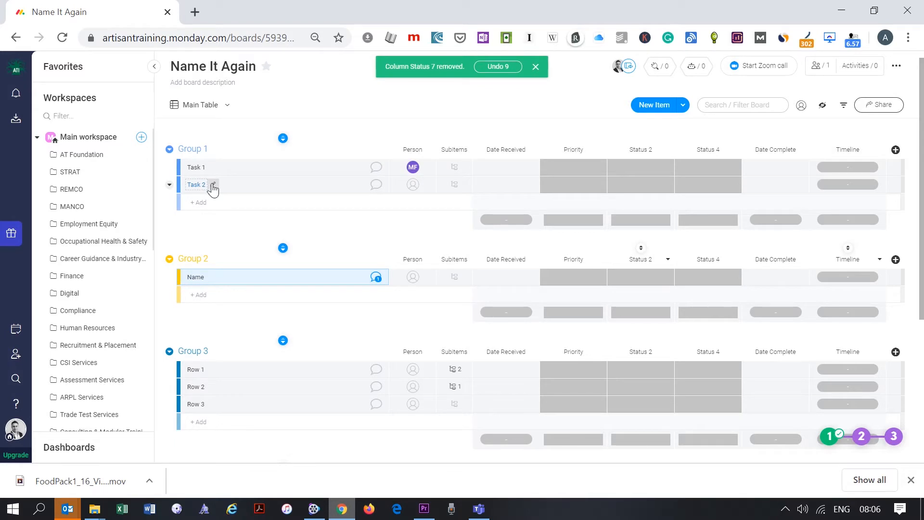
# - Add Task 3 and Task 4 items to Group 1, placing Task 3 above Task 4
pyautogui.click(198, 203)
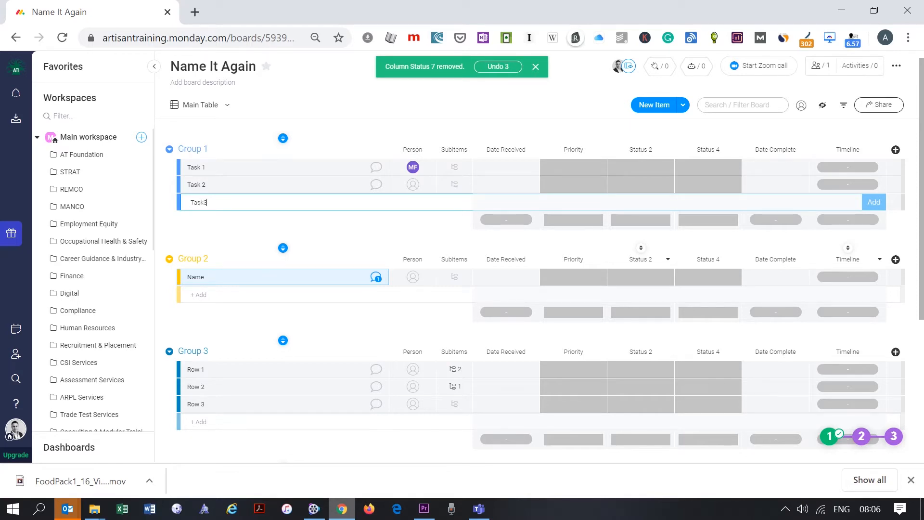
pyautogui.press('Return')
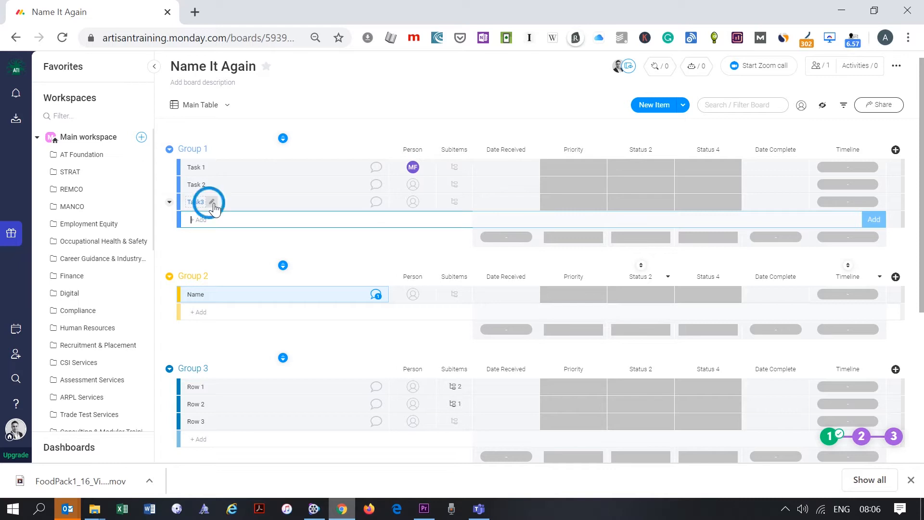
pyautogui.click(211, 203)
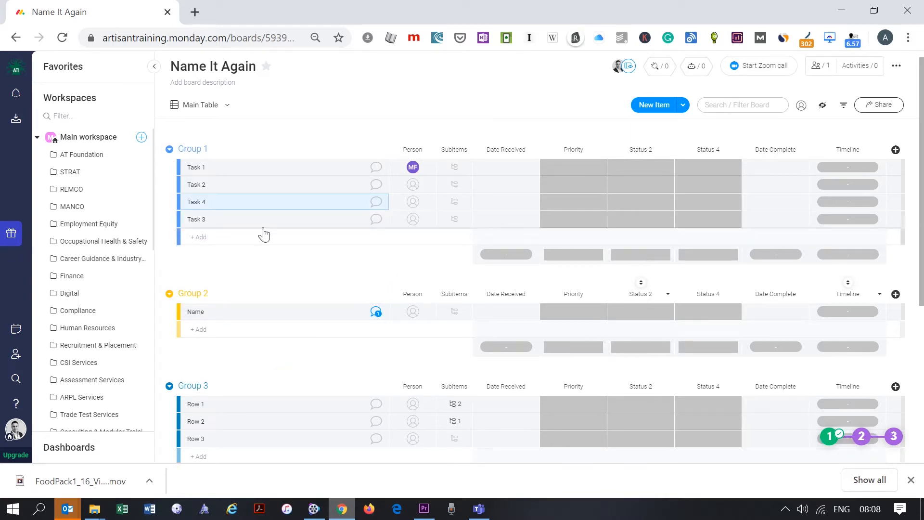
pyautogui.click(261, 222)
pyautogui.moveTo(268, 226); pyautogui.dragTo(273, 213)
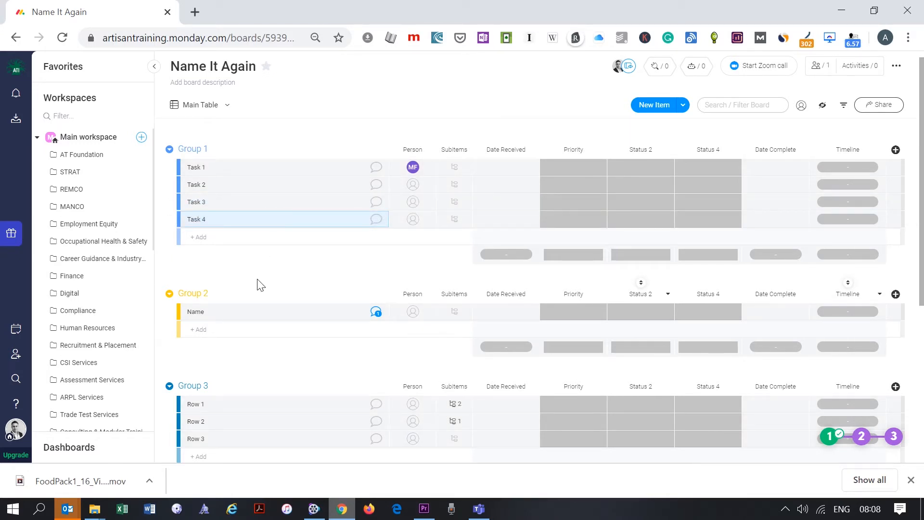
# - Look through Task 4's update and file-attachment options, then list the column types available to add
pyautogui.click(377, 220)
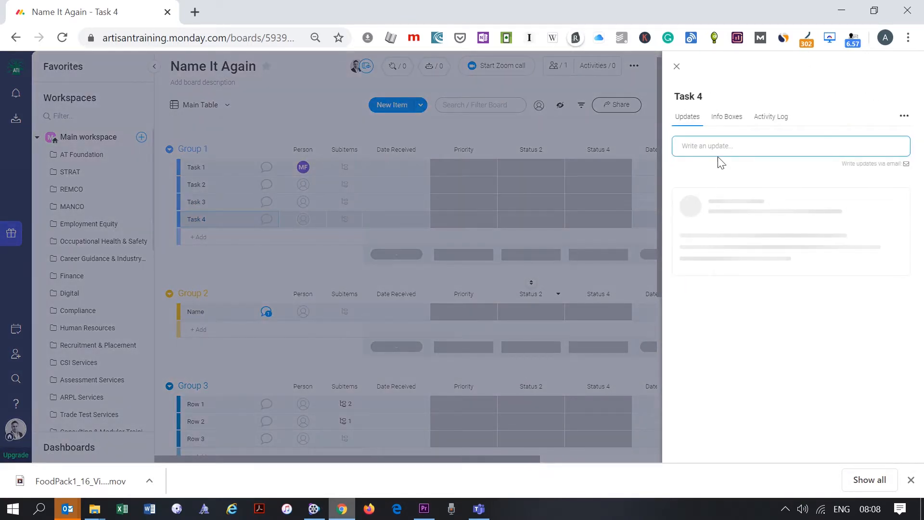
pyautogui.click(712, 144)
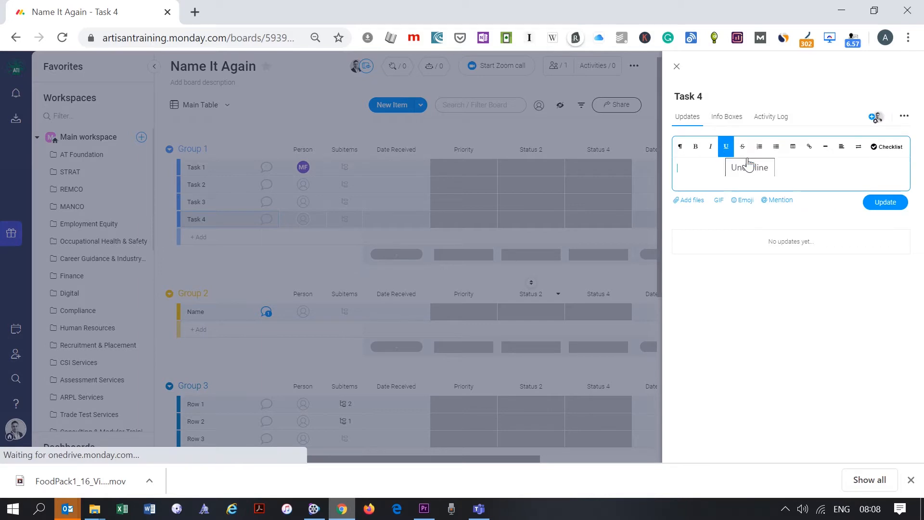
pyautogui.click(693, 201)
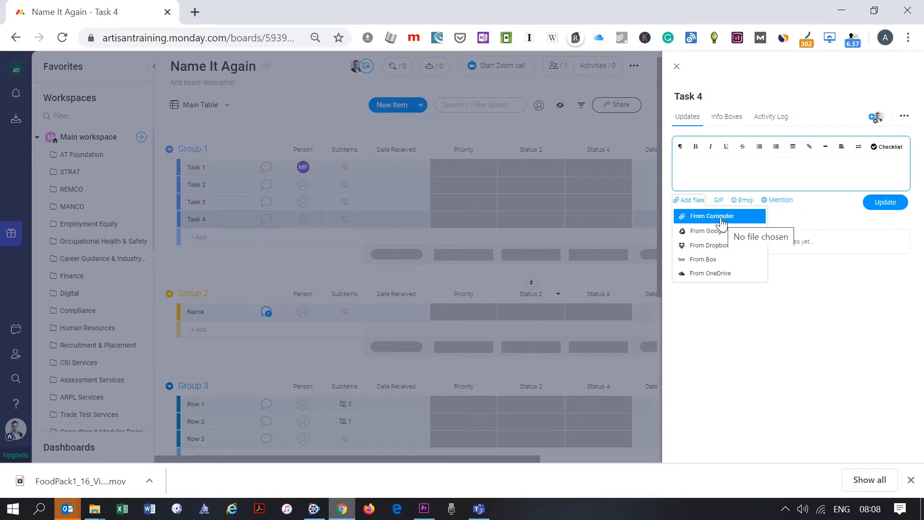
pyautogui.click(795, 204)
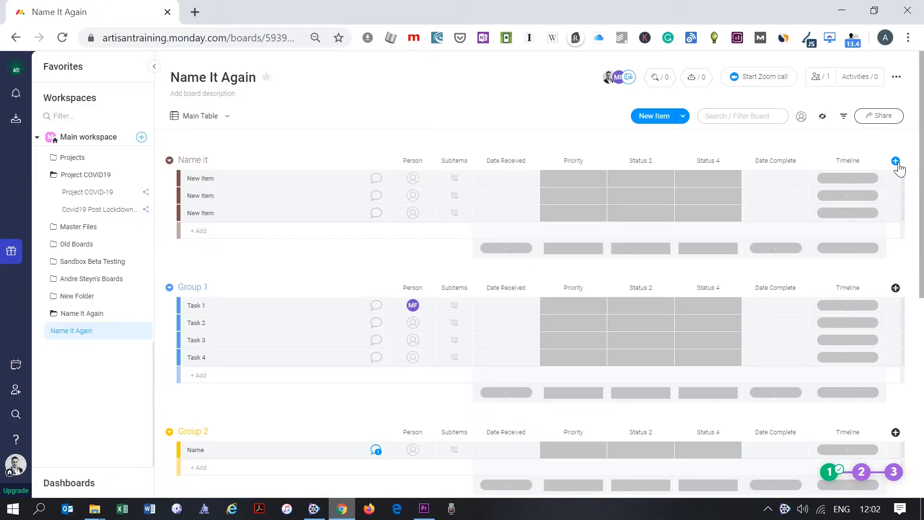
pyautogui.click(897, 162)
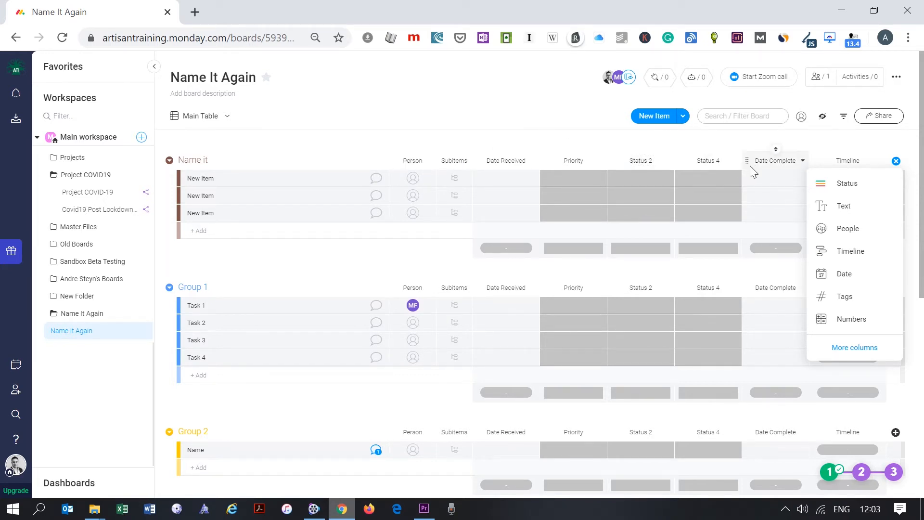
# - Mark the first New Item's Status 4 as Done
pyautogui.click(896, 162)
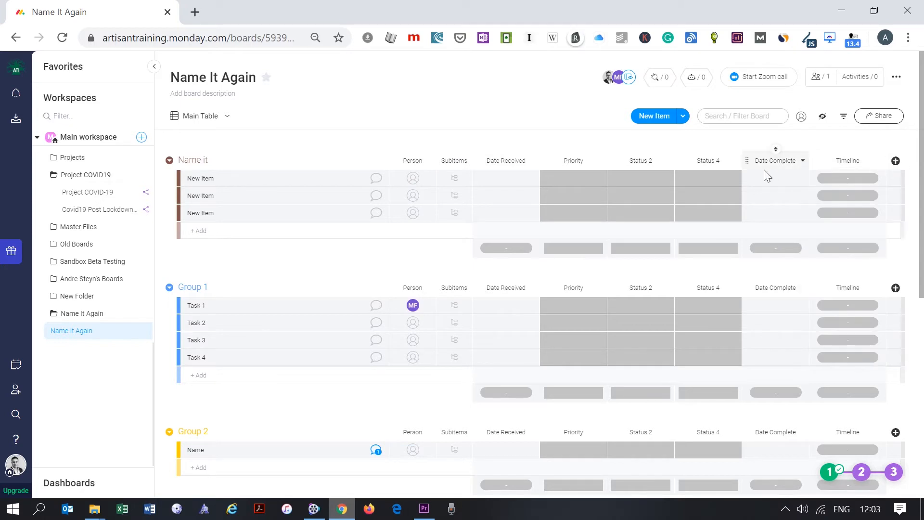
pyautogui.click(721, 181)
pyautogui.click(701, 204)
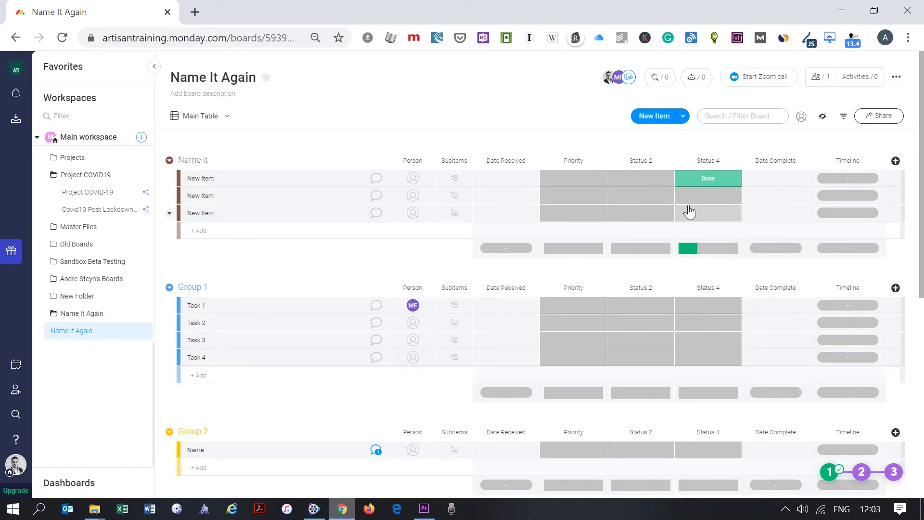
# - Create a hot pink 'Label X' status placed second below Done, and apply it to the first New Item
pyautogui.click(721, 181)
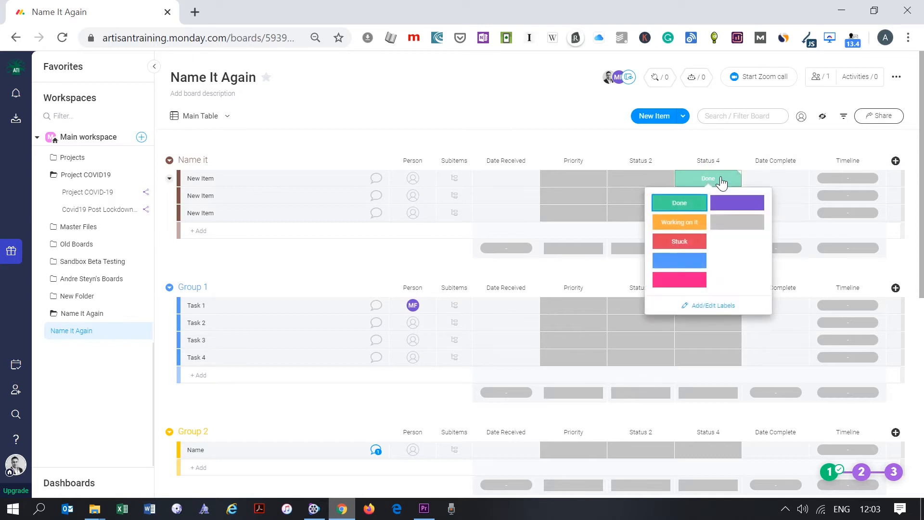
pyautogui.click(709, 309)
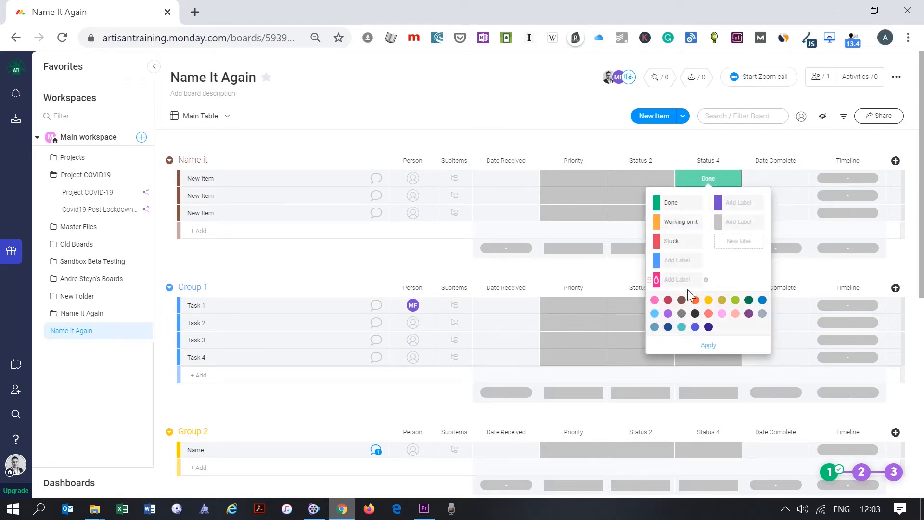
pyautogui.click(705, 280)
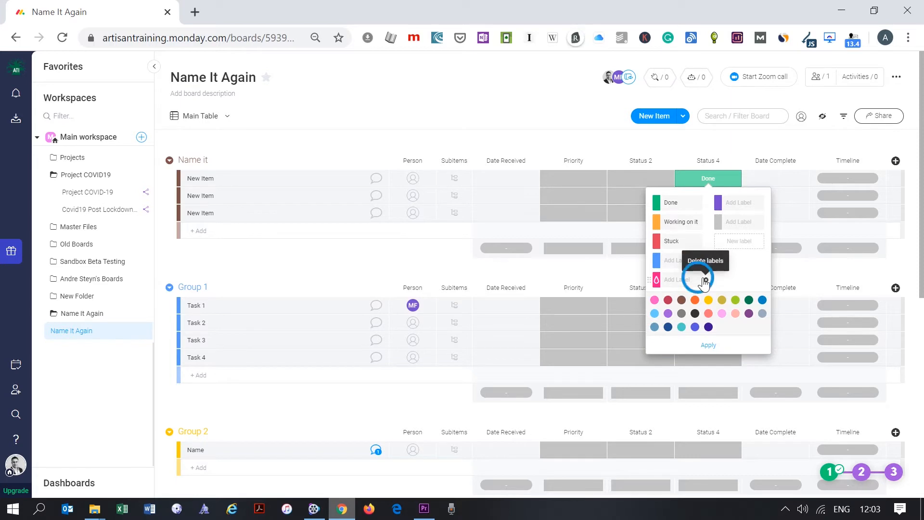
pyautogui.click(656, 260)
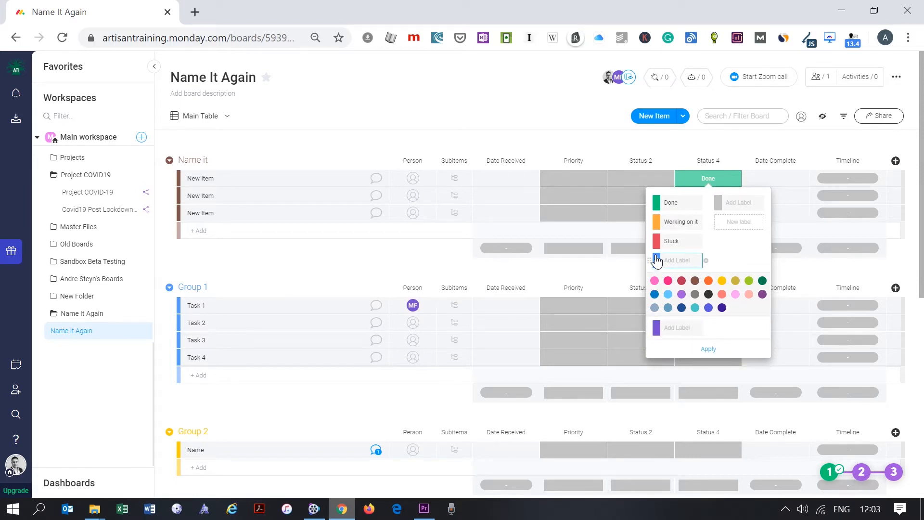
pyautogui.click(667, 299)
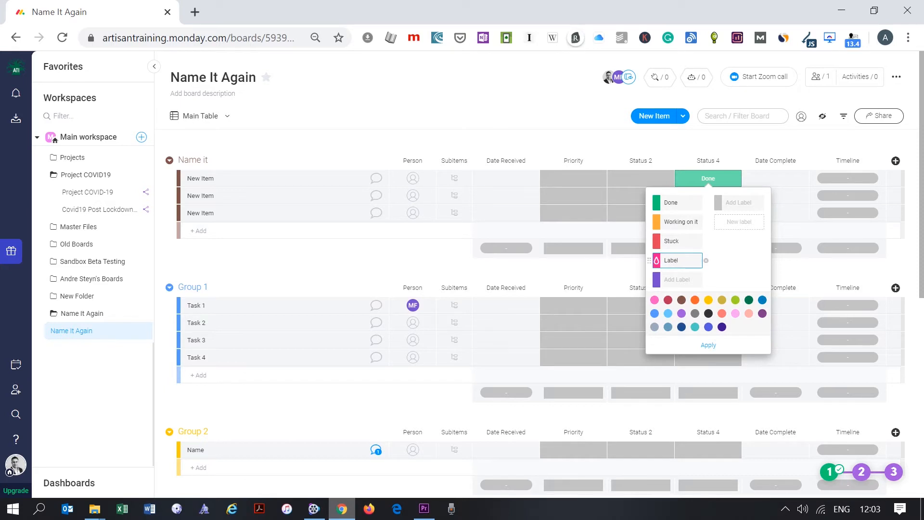
pyautogui.click(737, 271)
pyautogui.moveTo(651, 260); pyautogui.dragTo(651, 220)
pyautogui.click(698, 345)
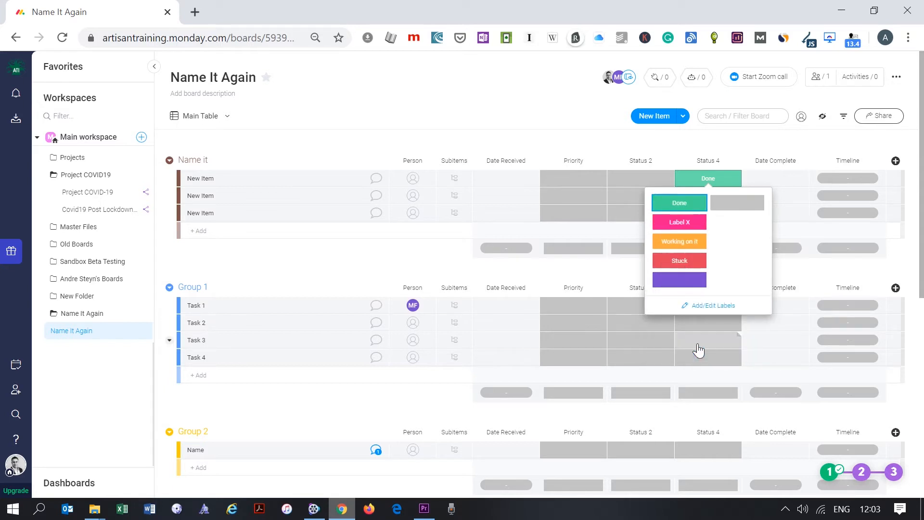
pyautogui.click(680, 222)
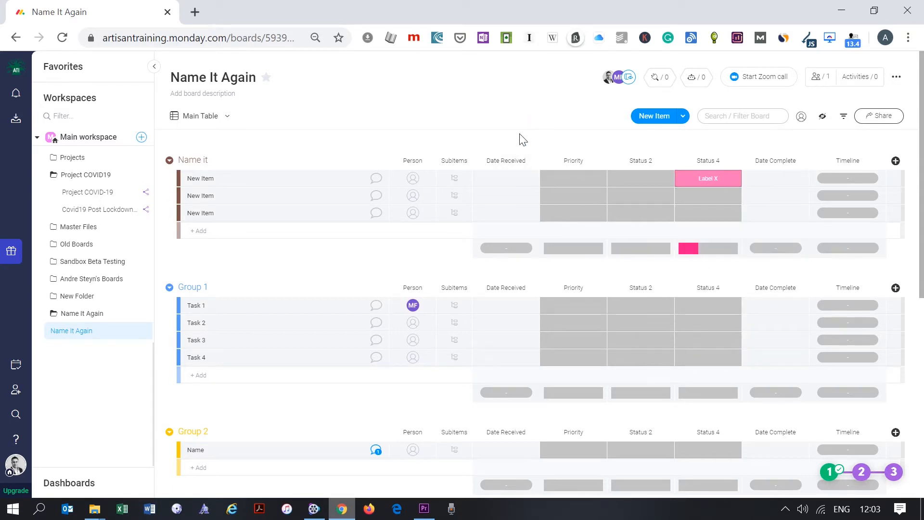
# - Add a crimson High Priority label, make Med amber, and order the labels High, Med, Low
pyautogui.click(645, 181)
pyautogui.click(574, 181)
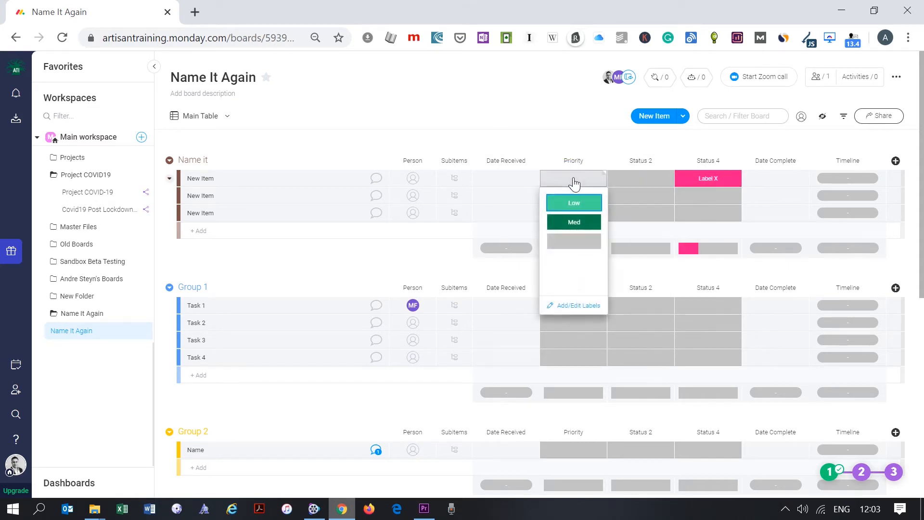
pyautogui.click(572, 306)
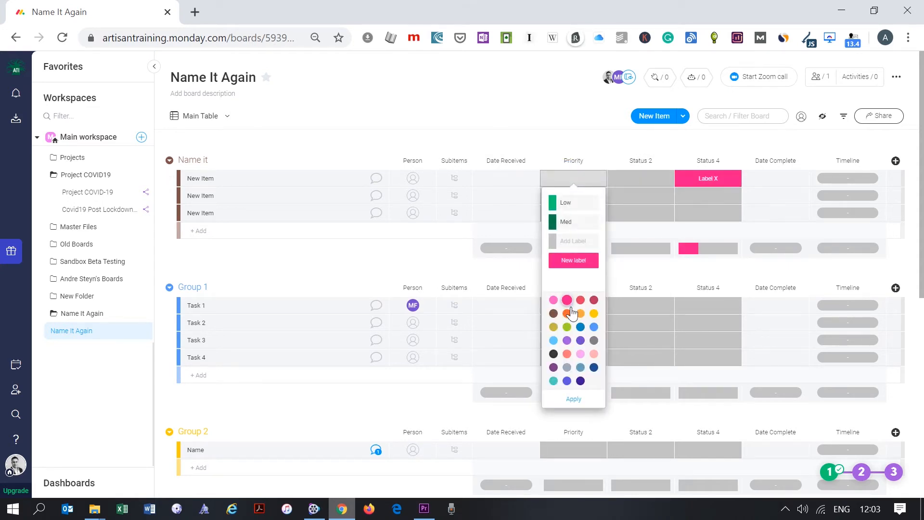
pyautogui.click(569, 266)
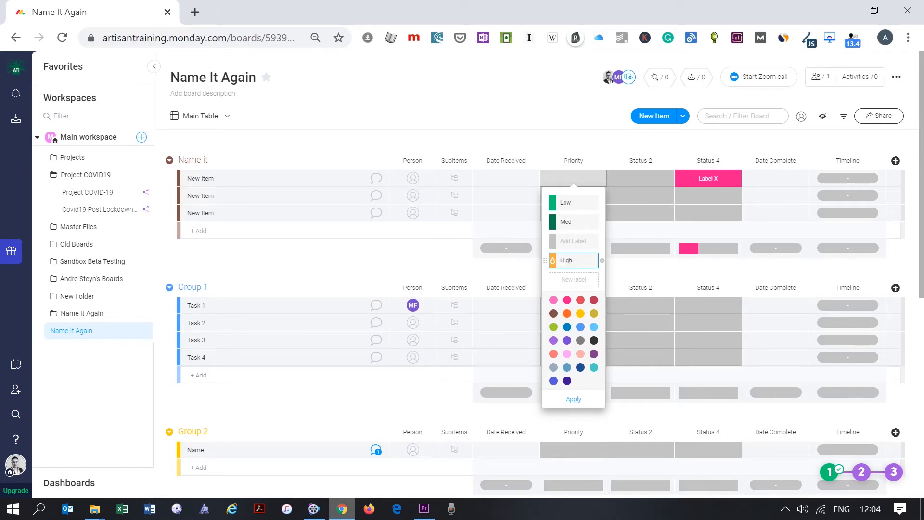
pyautogui.click(553, 263)
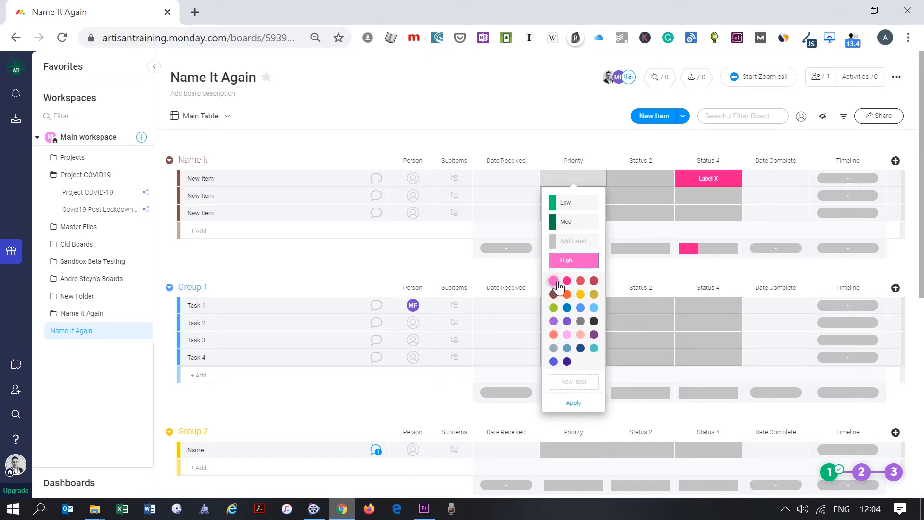
pyautogui.click(594, 281)
pyautogui.moveTo(547, 264); pyautogui.dragTo(549, 203)
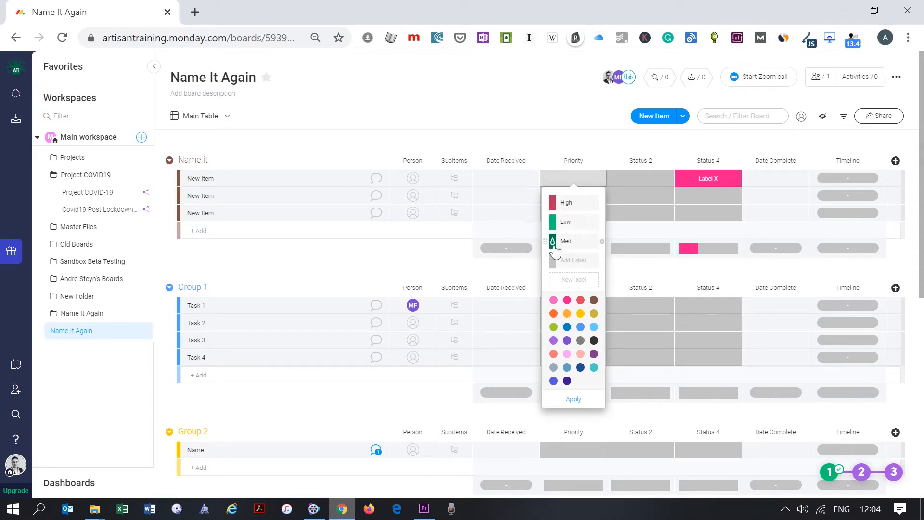
pyautogui.click(551, 244)
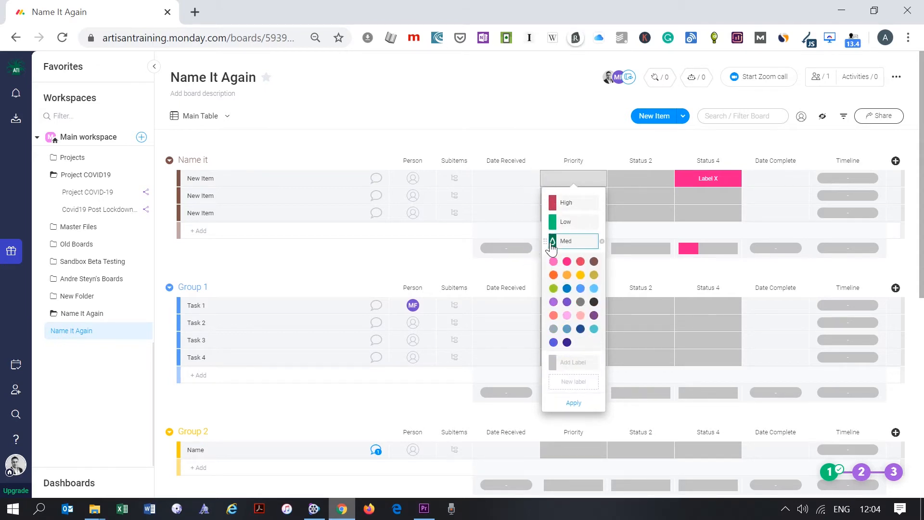
pyautogui.click(567, 275)
pyautogui.moveTo(551, 248); pyautogui.dragTo(538, 214)
pyautogui.click(571, 399)
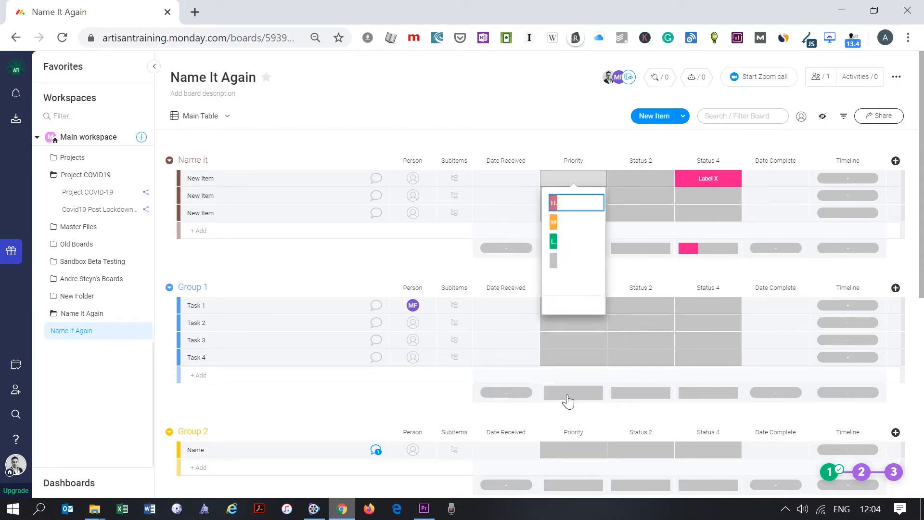
# - Set the three items' priorities to High, Med and Low respectively
pyautogui.click(573, 203)
pyautogui.click(574, 204)
pyautogui.click(574, 235)
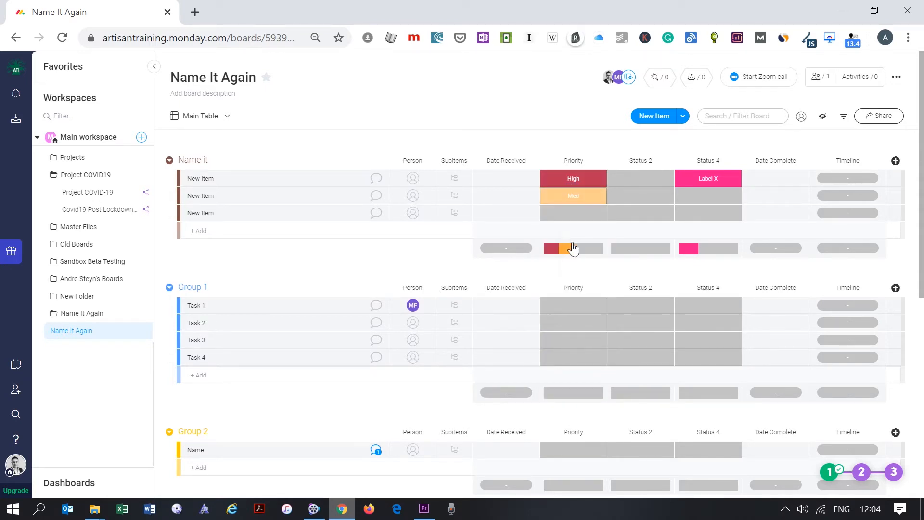
pyautogui.click(574, 216)
pyautogui.click(575, 276)
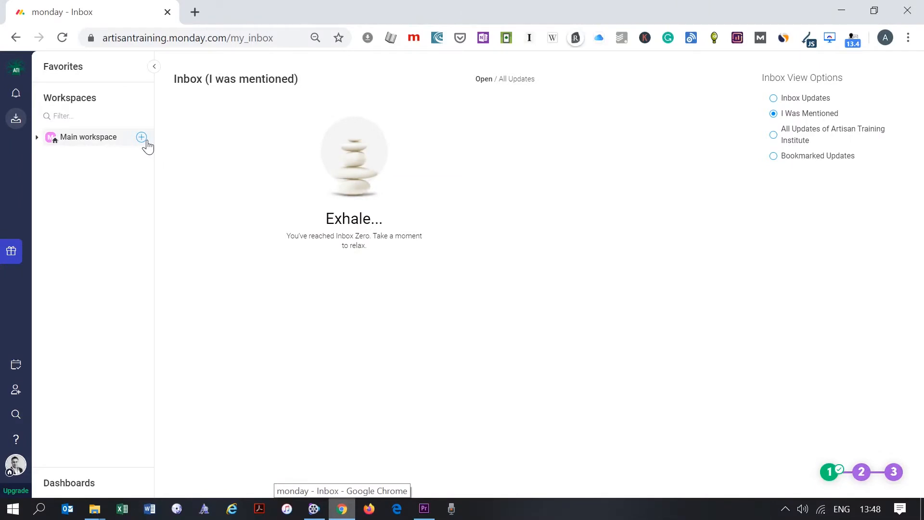
pyautogui.click(141, 143)
# - Create a private blank board named 'My Week'
pyautogui.click(141, 140)
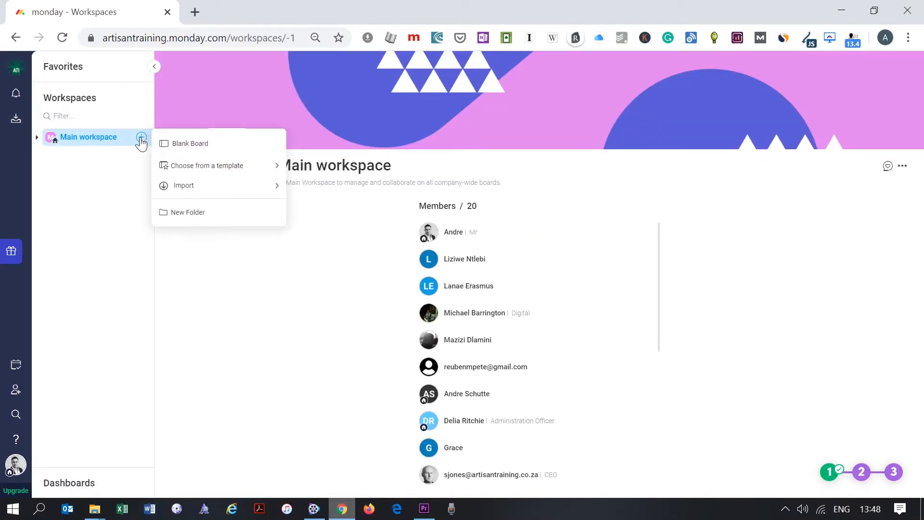
pyautogui.click(201, 146)
pyautogui.write('My Week')
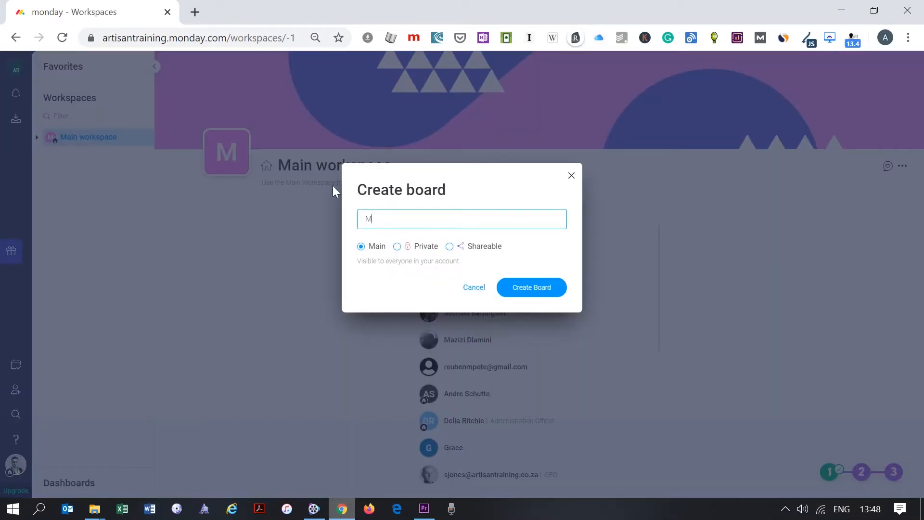
pyautogui.click(397, 247)
pyautogui.click(530, 287)
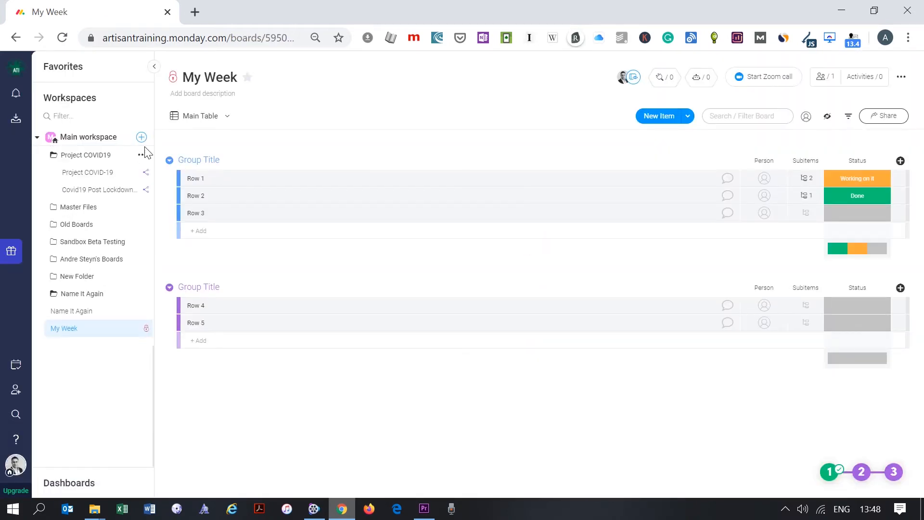
# - Add a 'My Private Boards' folder to the workspace and move My Week into it
pyautogui.click(141, 137)
pyautogui.click(197, 217)
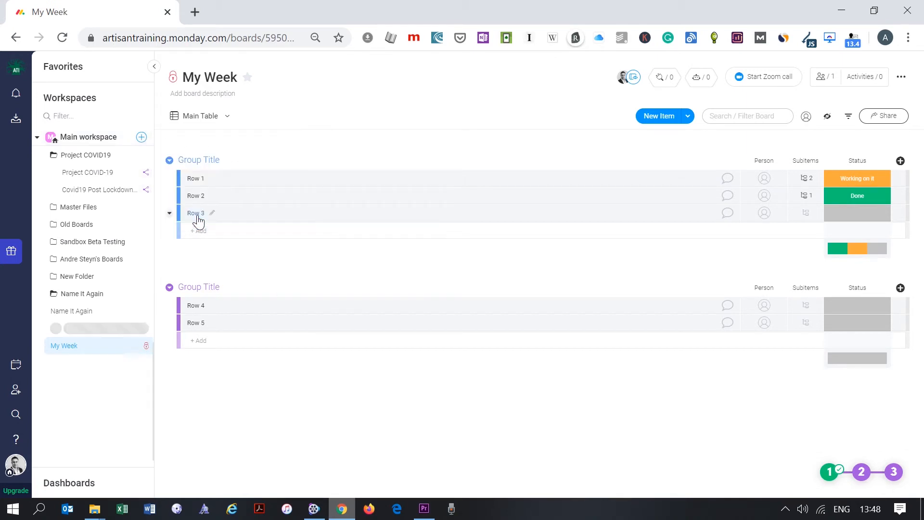
pyautogui.write('My Private Boards')
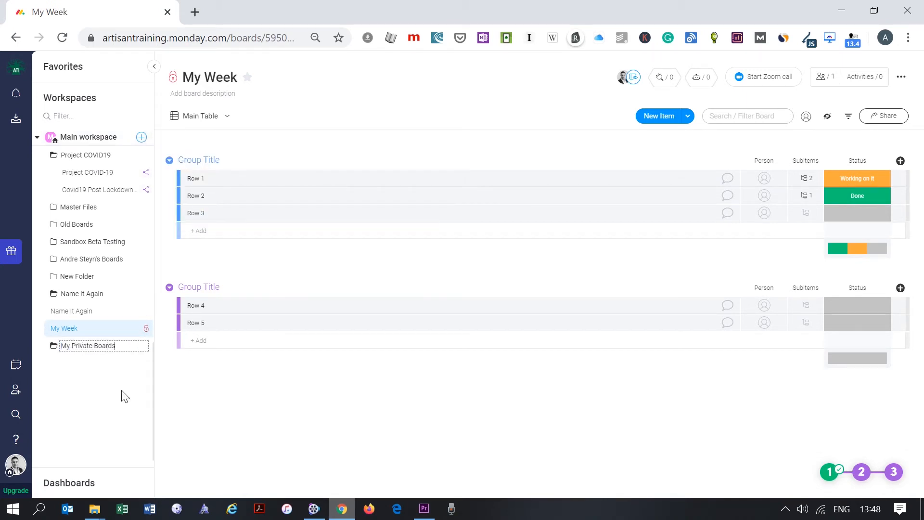
pyautogui.click(124, 396)
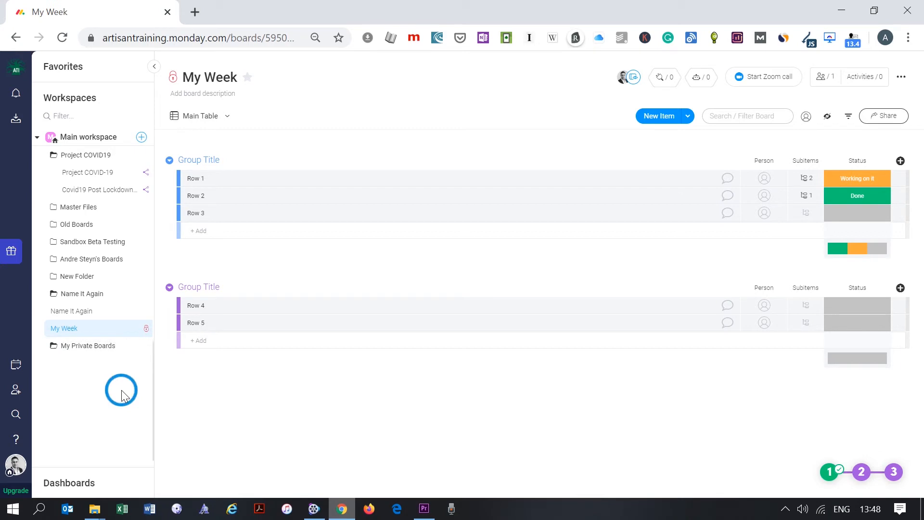
pyautogui.moveTo(78, 330); pyautogui.dragTo(114, 336)
pyautogui.click(52, 328)
pyautogui.click(52, 328)
# - Rename the groups Current Week and Next Week, and add a 'Tasks Completed' group
pyautogui.click(199, 159)
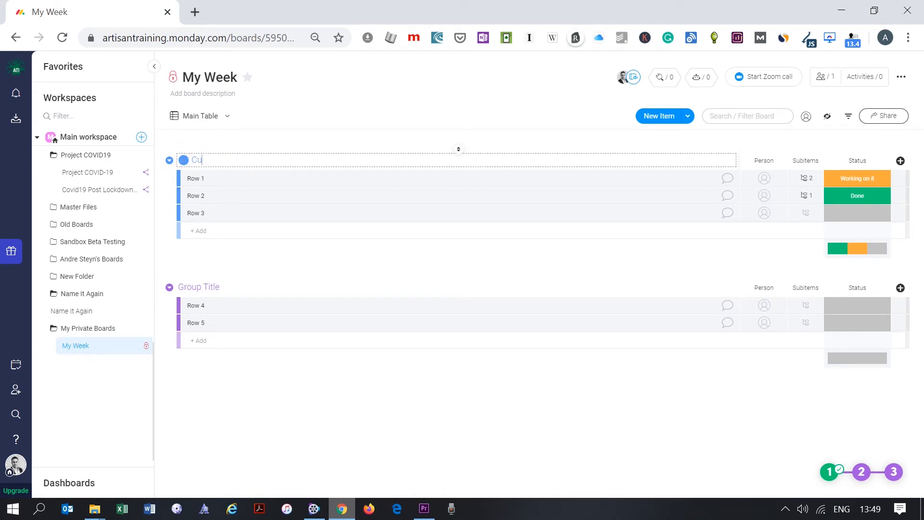
pyautogui.click(226, 287)
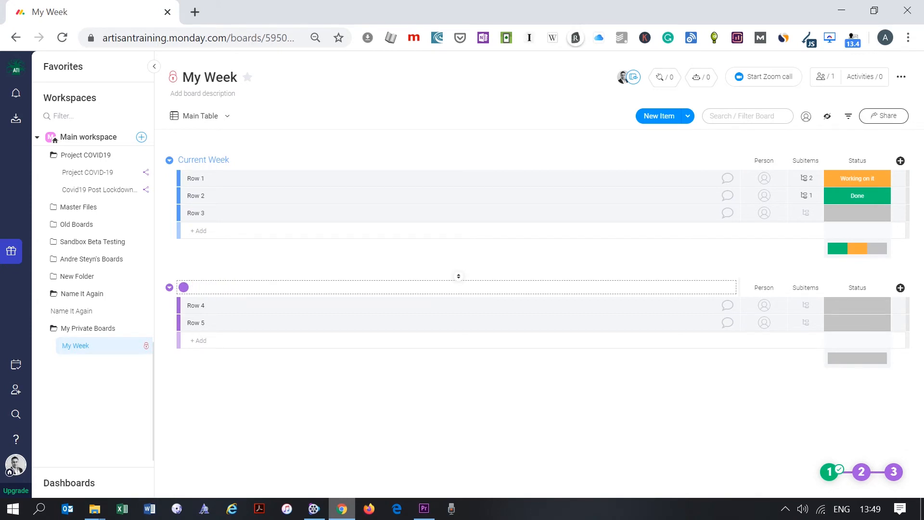
pyautogui.click(294, 263)
pyautogui.click(688, 116)
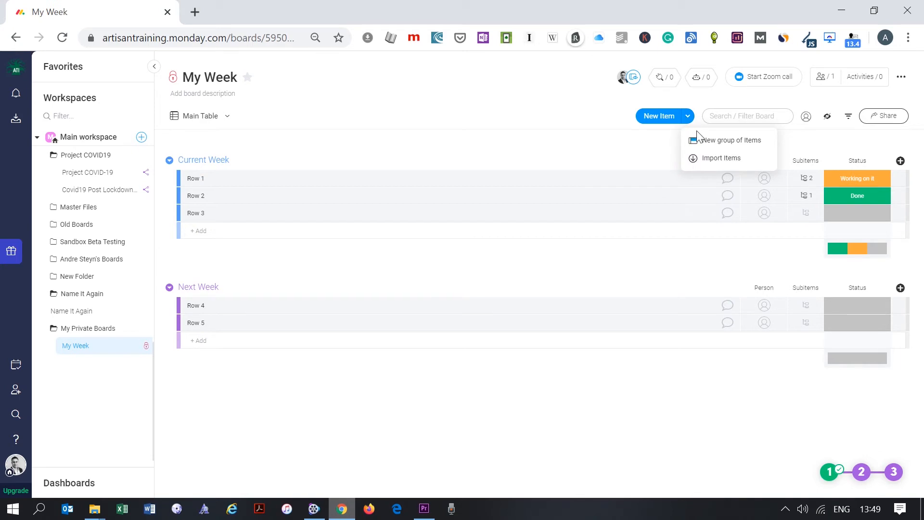
pyautogui.click(705, 138)
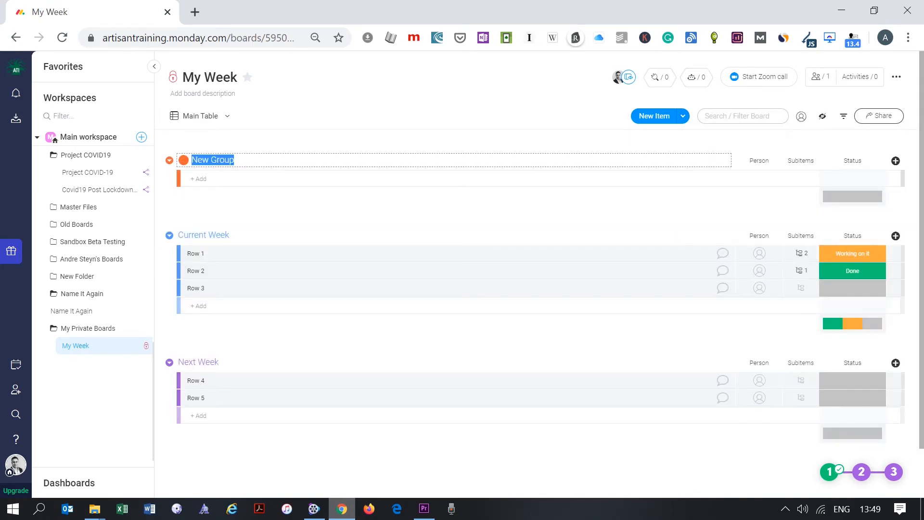
pyautogui.write('Tasks Co')
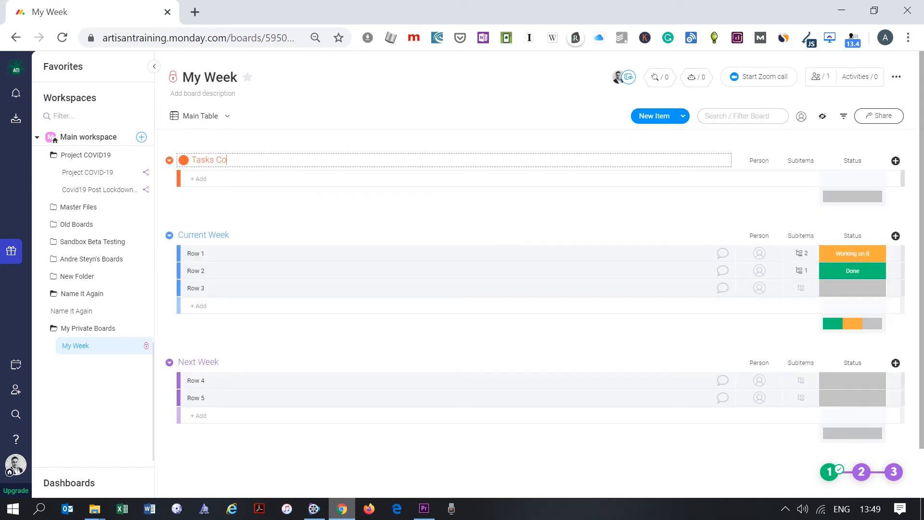
pyautogui.press('Return')
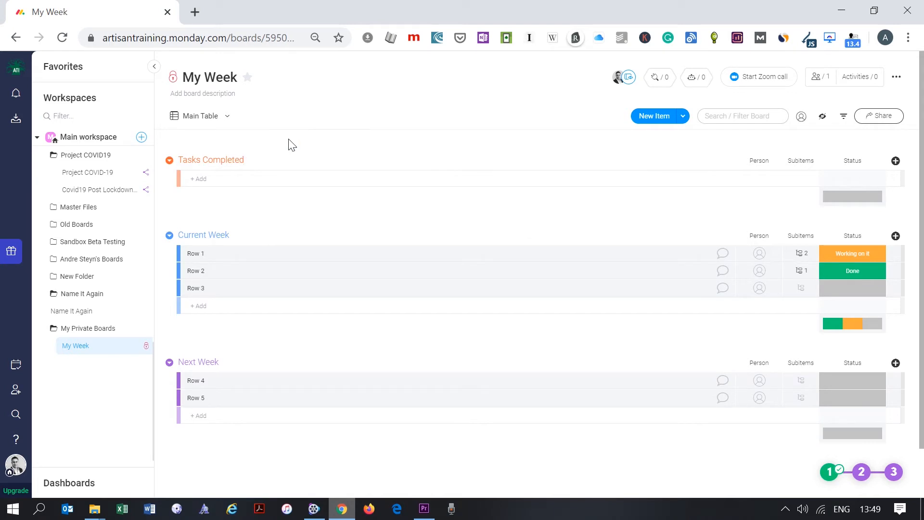
# - Colour Tasks Completed green, Current Week orange, Next Week blue, and move Tasks Completed to the bottom
pyautogui.click(170, 160)
pyautogui.click(203, 323)
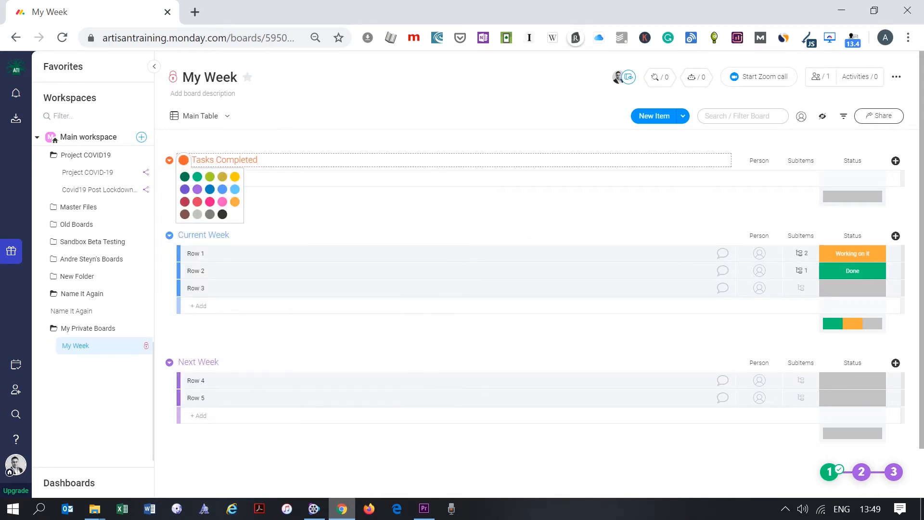
pyautogui.click(188, 177)
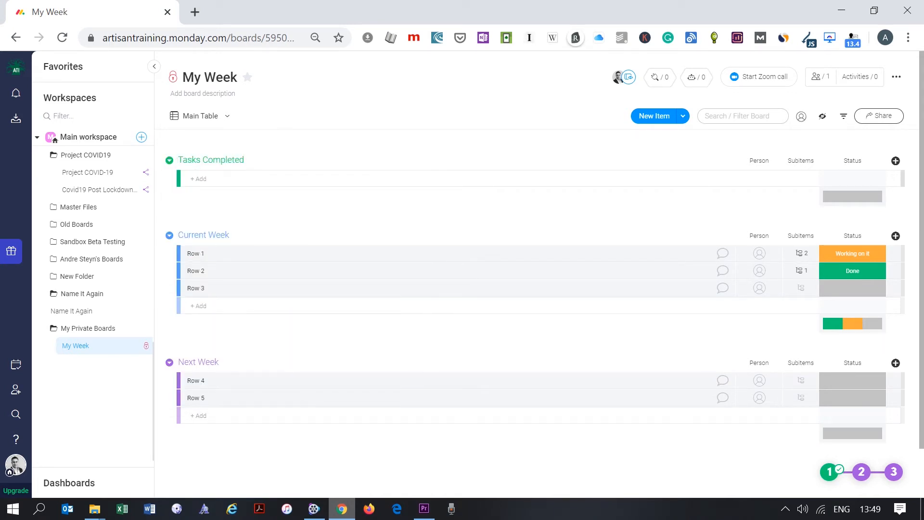
pyautogui.click(169, 235)
pyautogui.click(205, 397)
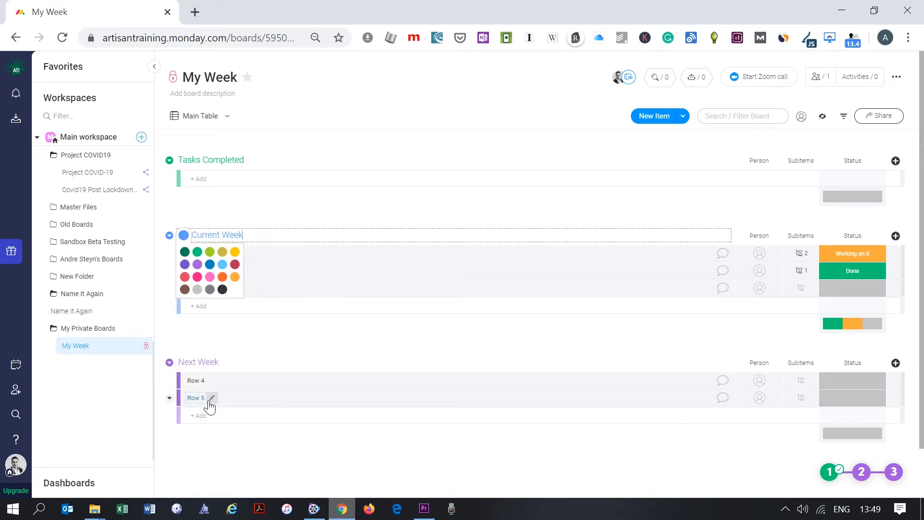
pyautogui.click(220, 279)
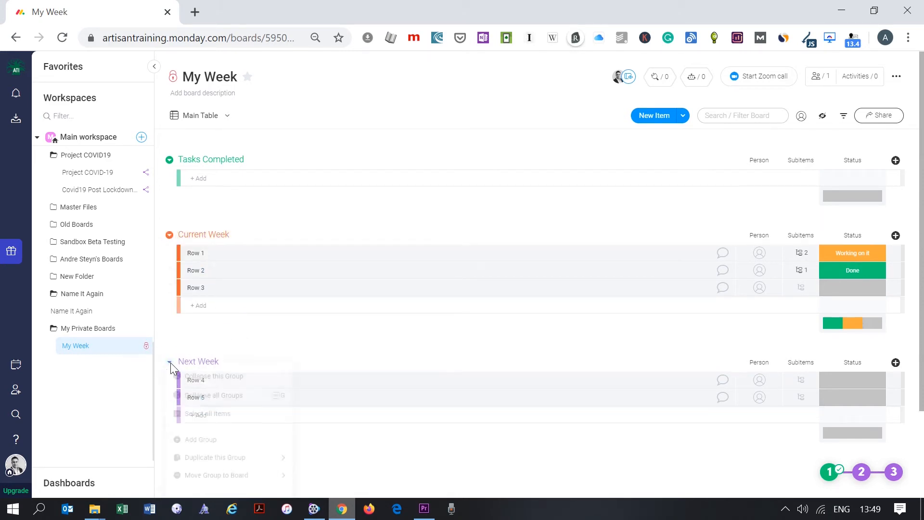
pyautogui.click(170, 362)
pyautogui.click(227, 414)
pyautogui.click(209, 336)
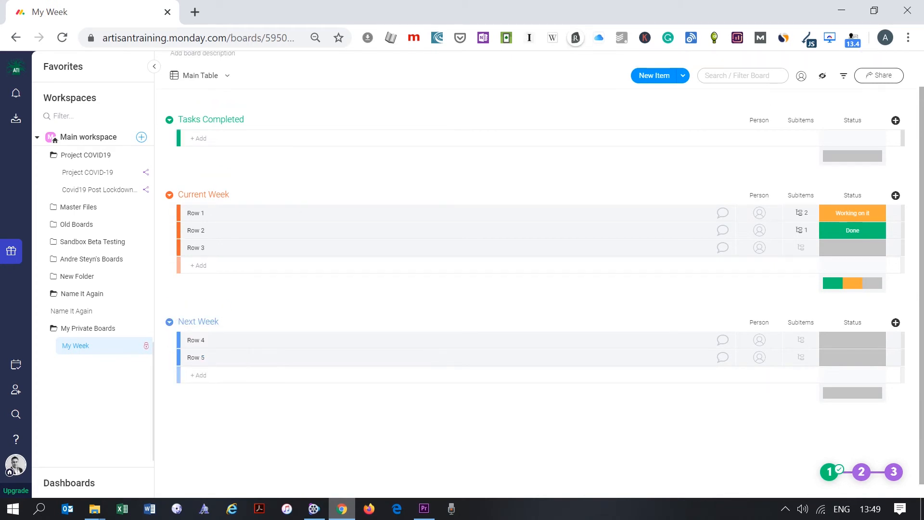
pyautogui.moveTo(194, 134); pyautogui.dragTo(220, 211)
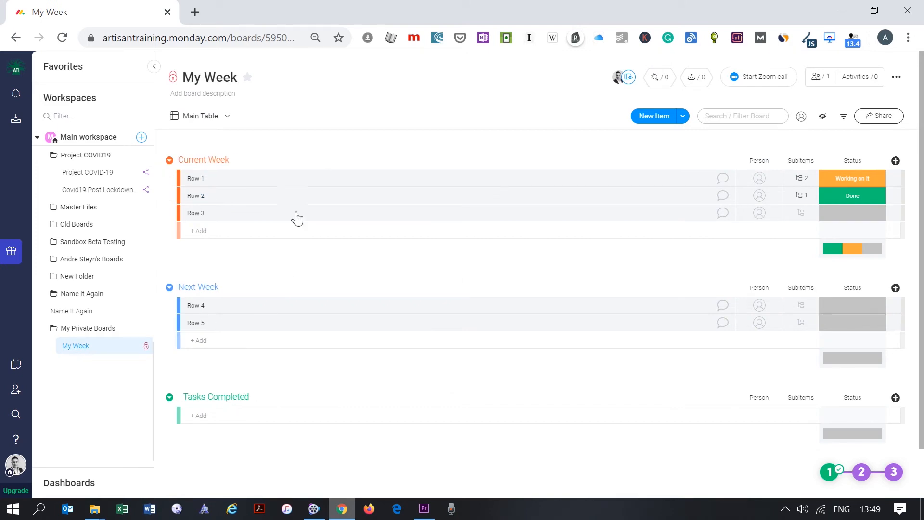
# - Name the Current Week tasks Do quotes, Phones Customers and Prepare reports, and add a Status column
pyautogui.click(213, 178)
pyautogui.moveTo(207, 178)
pyautogui.mouseDown()
pyautogui.moveTo(191, 170)
pyautogui.moveTo(178, 177)
pyautogui.mouseUp()
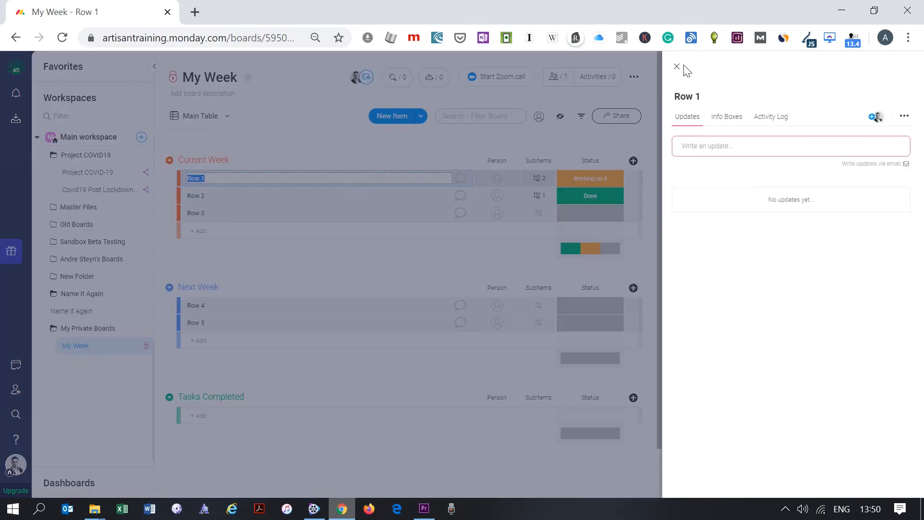
pyautogui.click(677, 67)
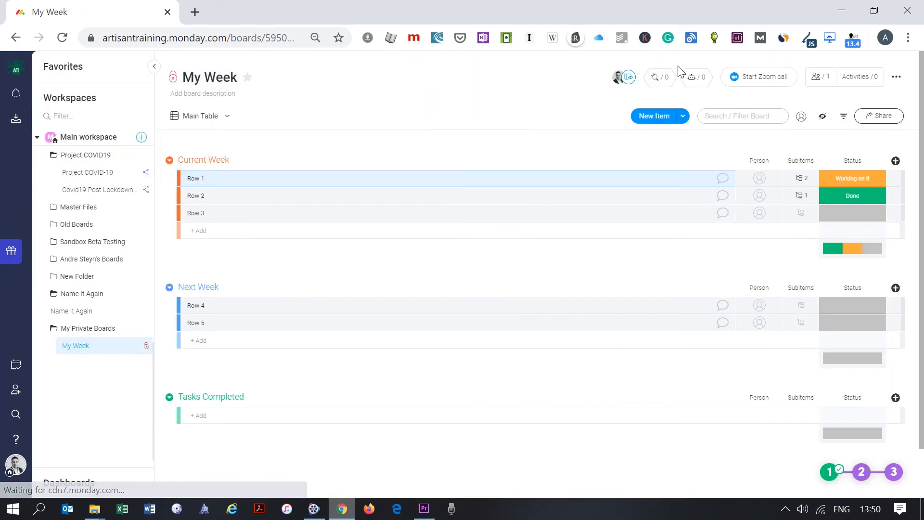
pyautogui.click(216, 179)
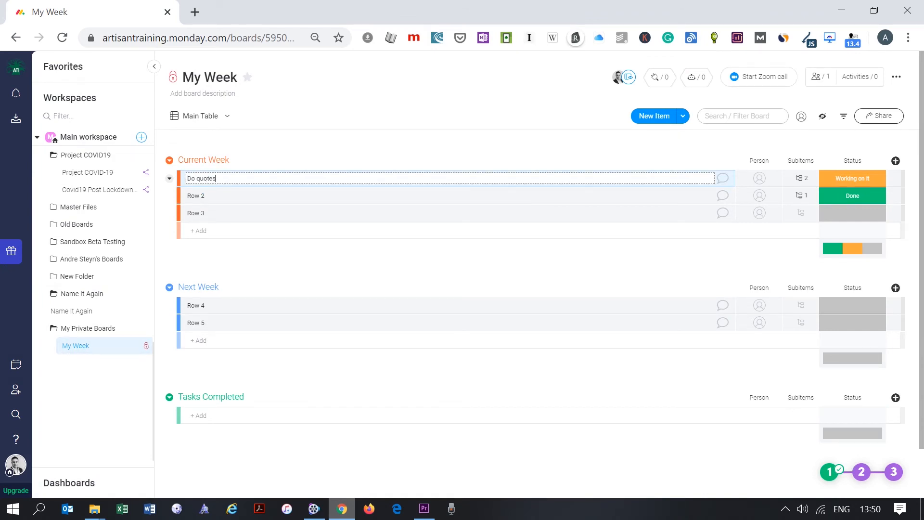
pyautogui.click(213, 196)
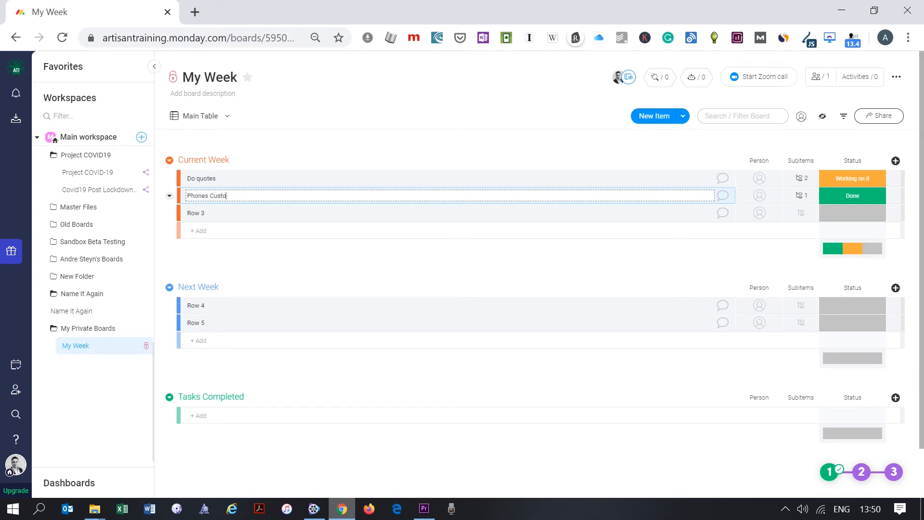
pyautogui.click(207, 213)
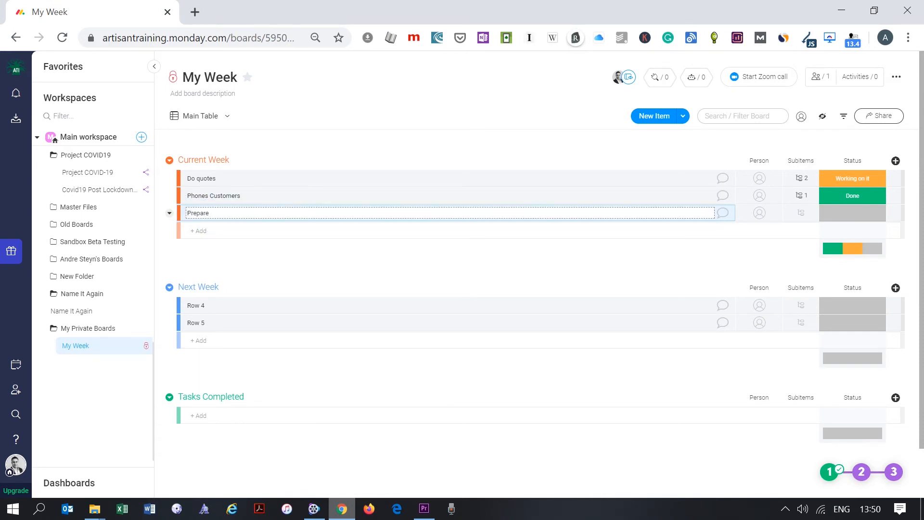
pyautogui.click(267, 272)
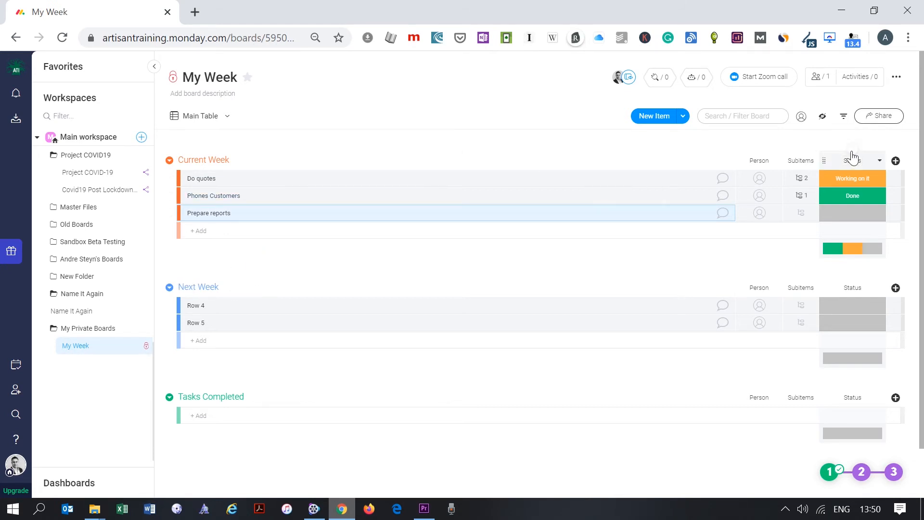
pyautogui.click(896, 161)
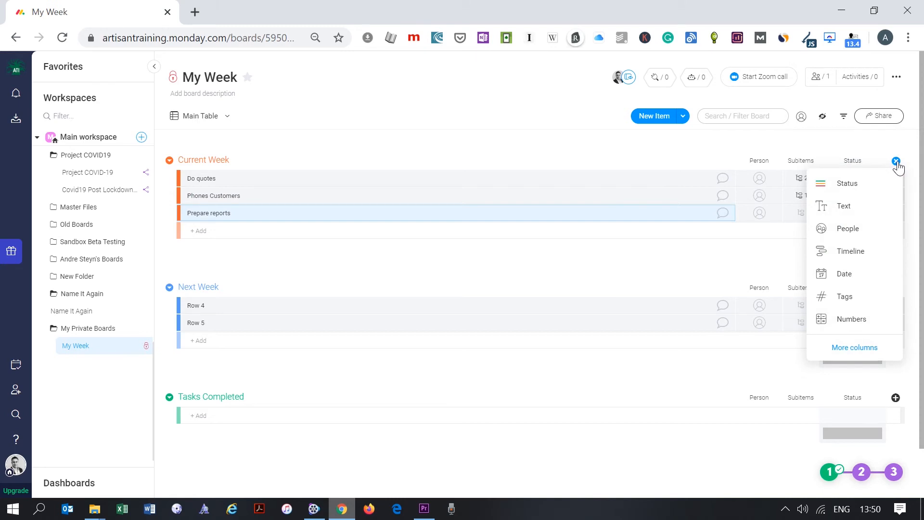
pyautogui.click(857, 185)
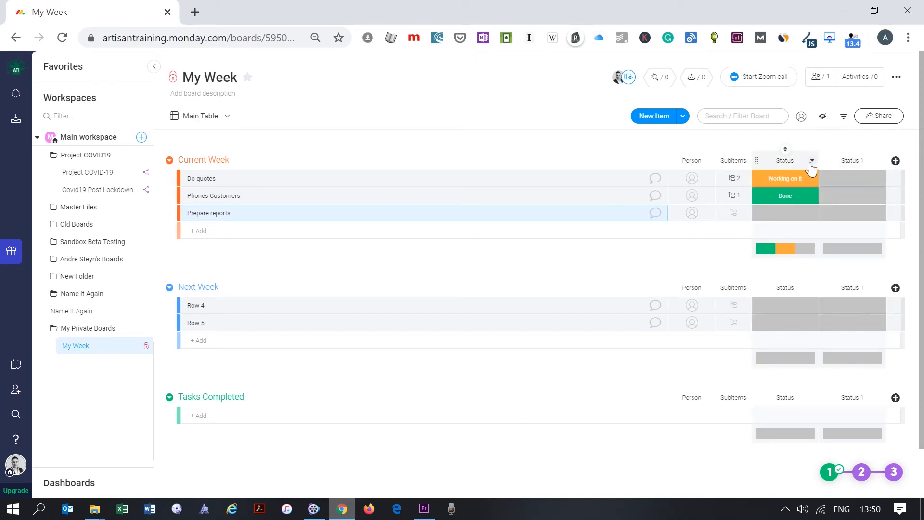
# - Move the status column before Person and replace its labels with High, Medium and Low
pyautogui.moveTo(759, 159); pyautogui.dragTo(676, 160)
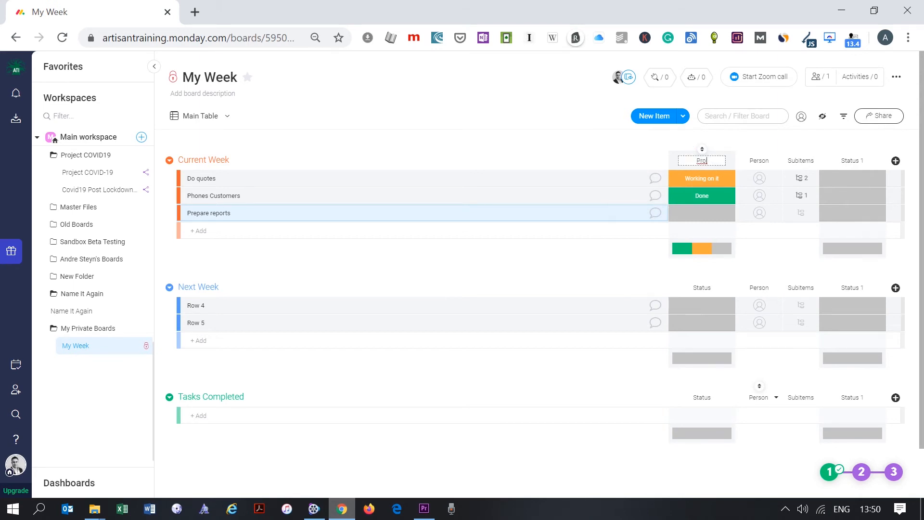
pyautogui.click(705, 179)
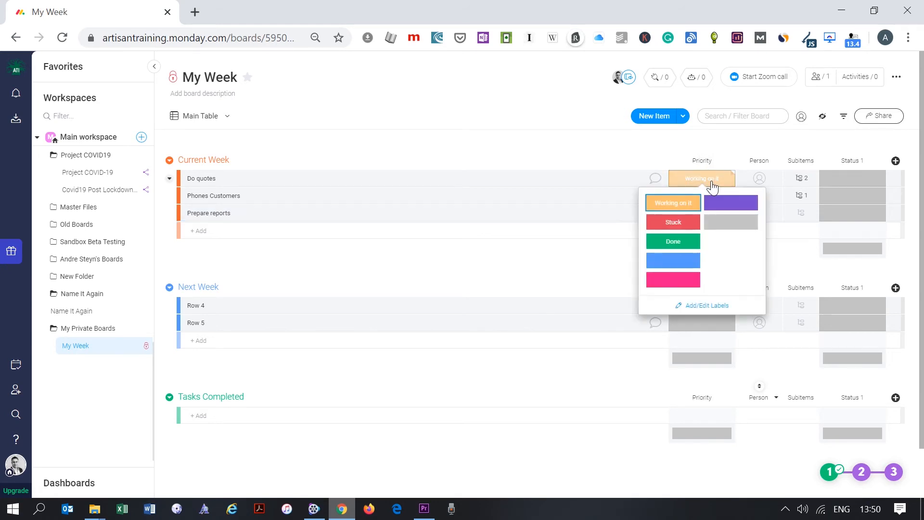
pyautogui.click(693, 305)
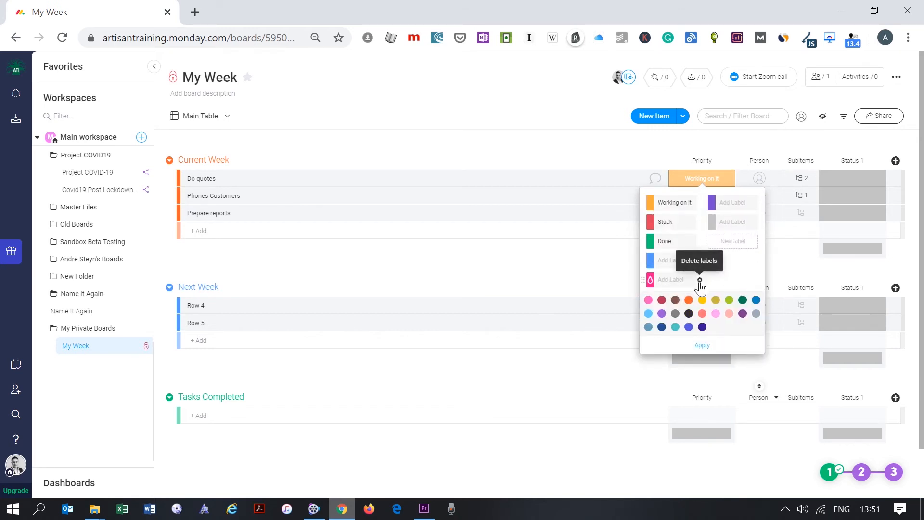
pyautogui.click(700, 281)
pyautogui.click(700, 261)
pyautogui.click(700, 261)
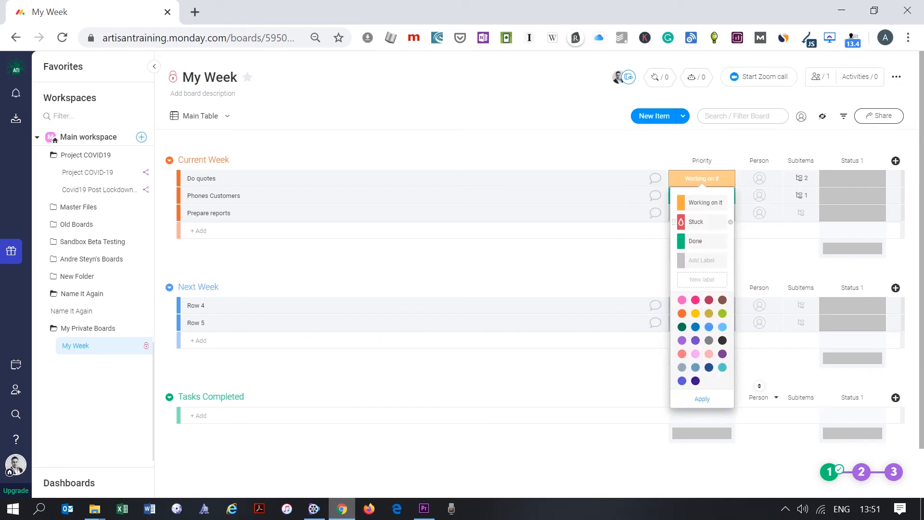
pyautogui.click(730, 222)
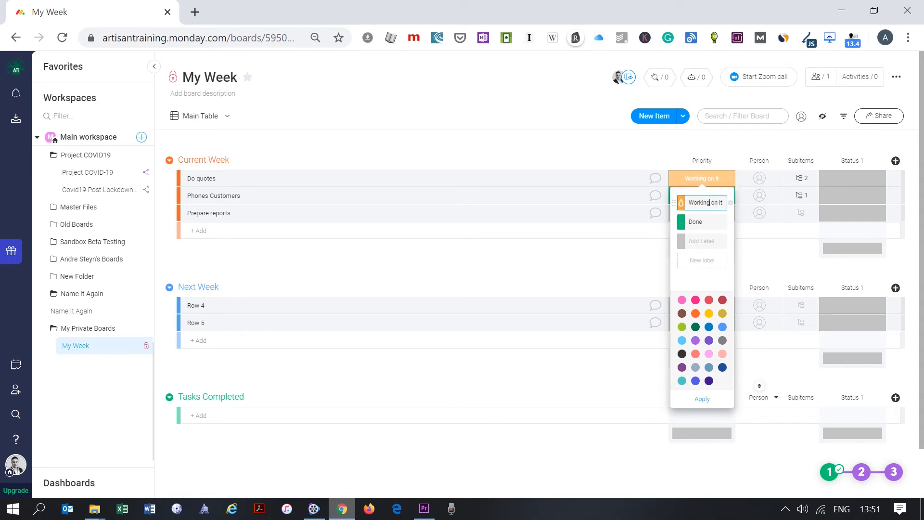
pyautogui.click(704, 197)
pyautogui.press('BackSpace')
pyautogui.click(714, 221)
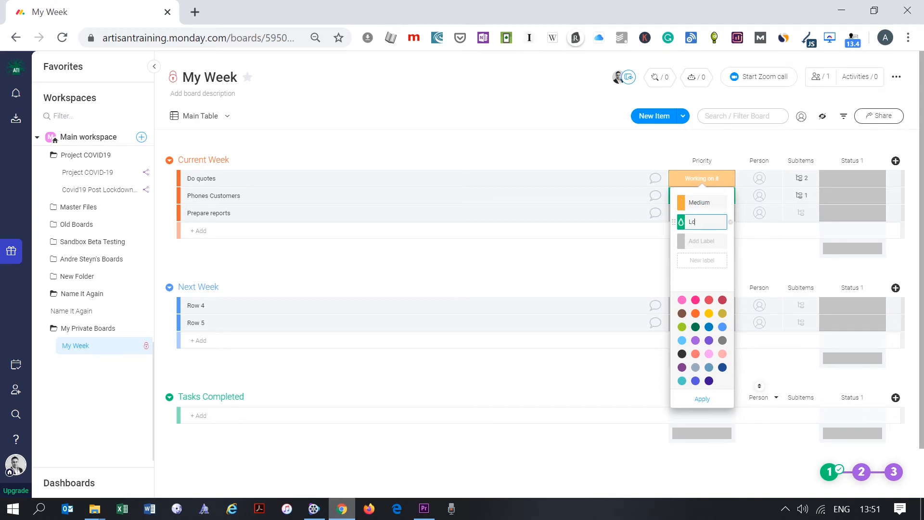
pyautogui.click(702, 260)
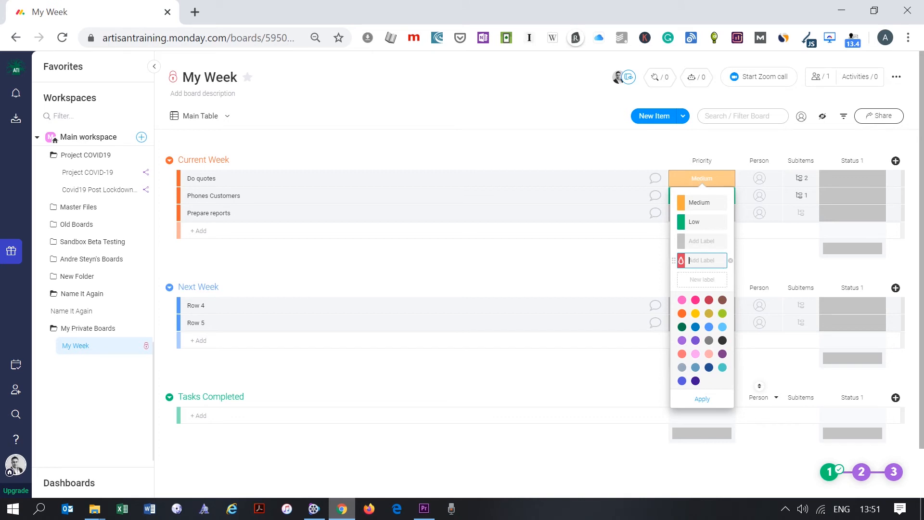
pyautogui.write('High')
pyautogui.moveTo(674, 260); pyautogui.dragTo(674, 199)
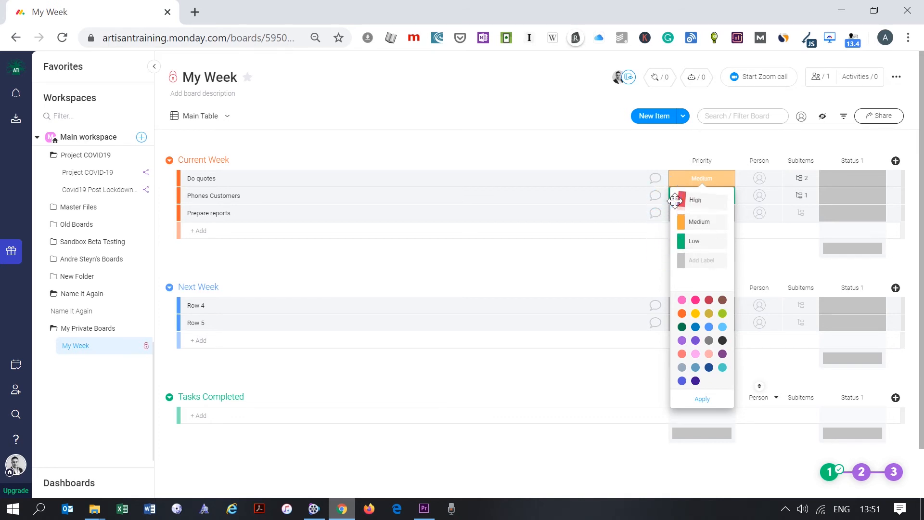
pyautogui.click(701, 400)
# - Set Do quotes to High, Phones Customers to Medium and Prepare reports to Low priority
pyautogui.click(702, 203)
pyautogui.click(702, 195)
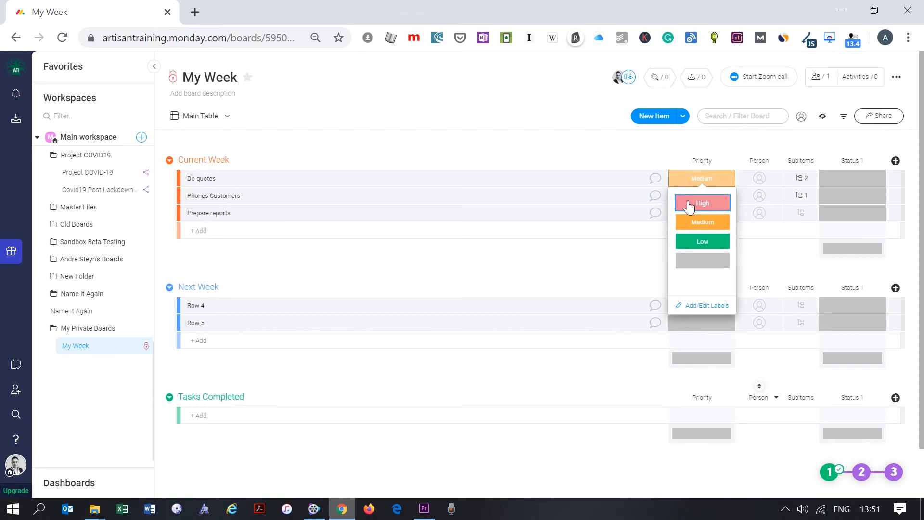
pyautogui.click(702, 259)
pyautogui.click(705, 197)
pyautogui.click(704, 239)
pyautogui.click(704, 214)
pyautogui.click(696, 274)
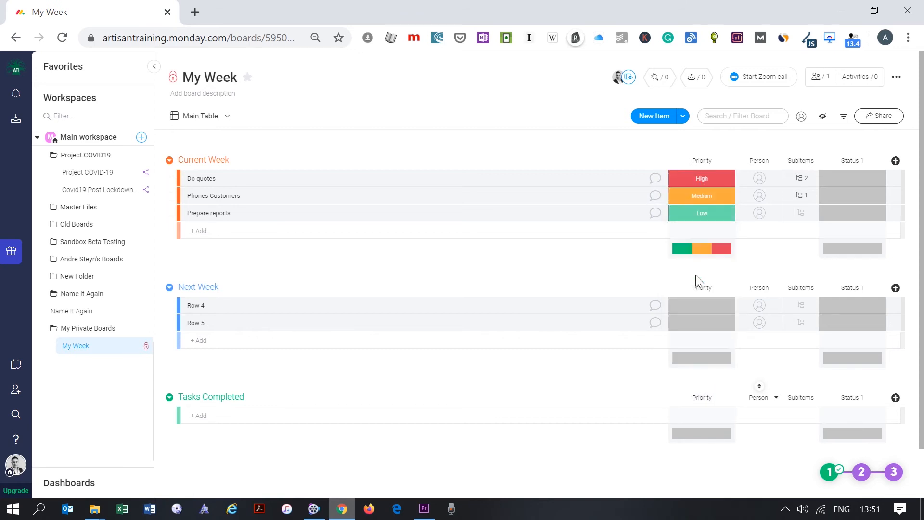
# - Assign a team member to Do quotes and rename Status 1 to Status Complete, placed after Priority
pyautogui.click(754, 180)
pyautogui.click(765, 212)
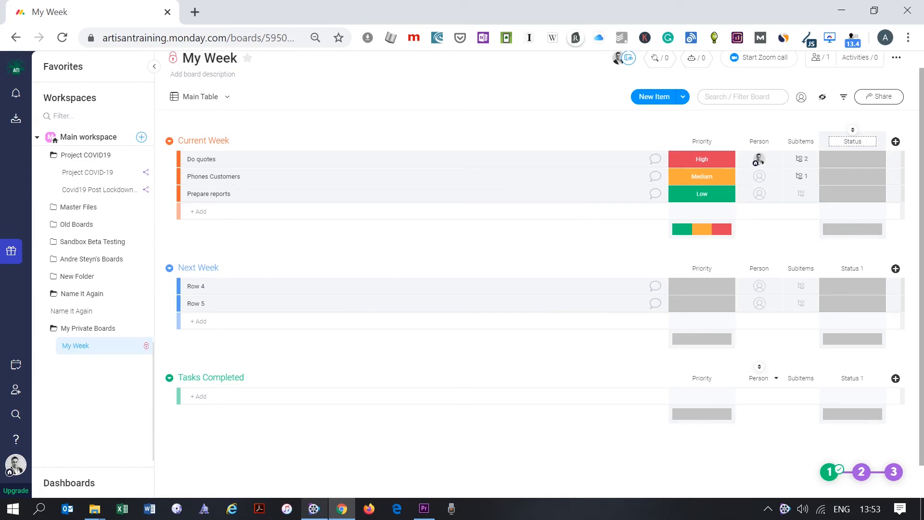
pyautogui.press('Return')
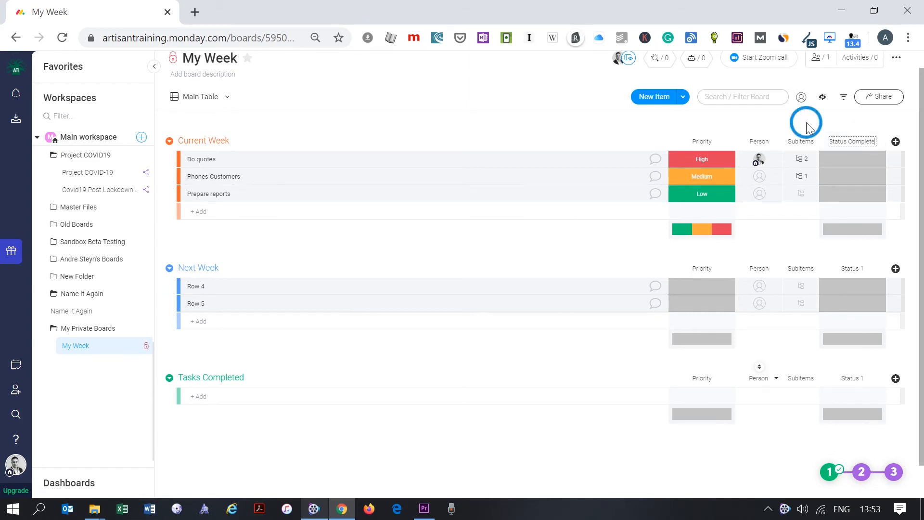
pyautogui.moveTo(820, 145); pyautogui.dragTo(764, 146)
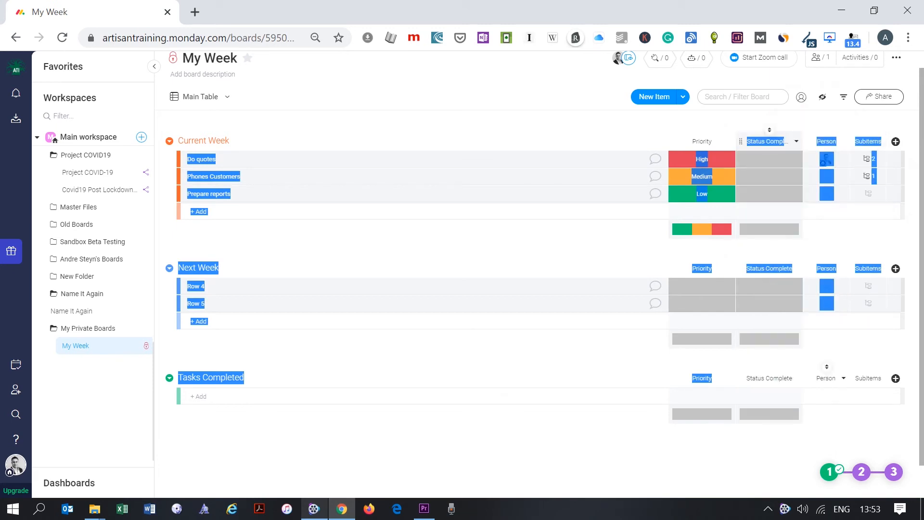
pyautogui.click(743, 118)
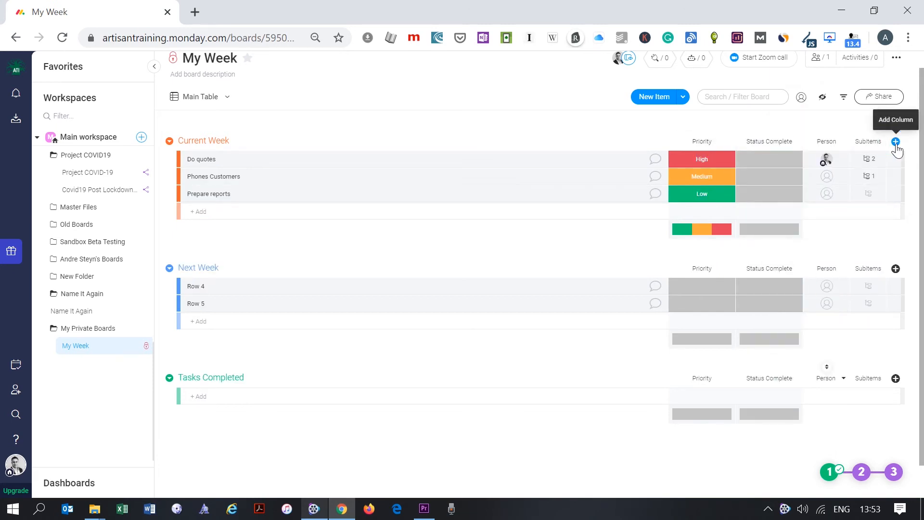
# - Add a Due Date column between Status Complete and Person
pyautogui.click(895, 141)
pyautogui.click(852, 253)
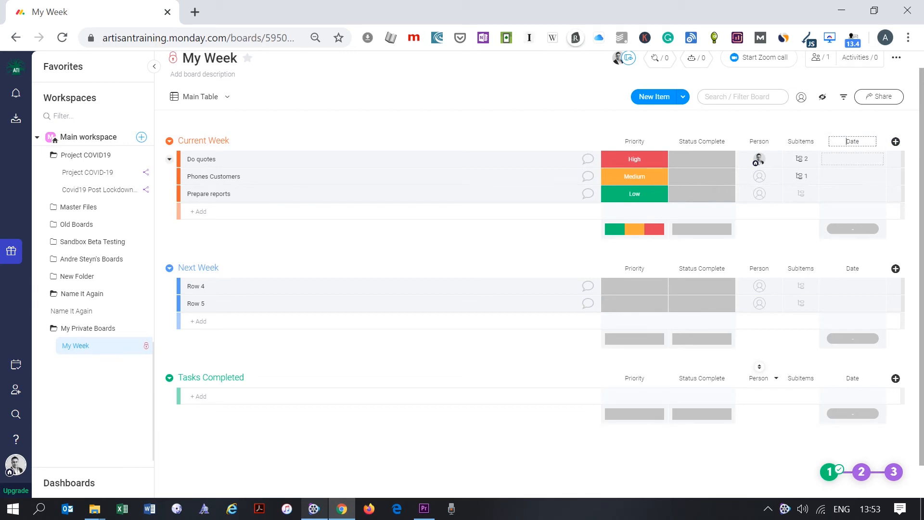
pyautogui.press('Return')
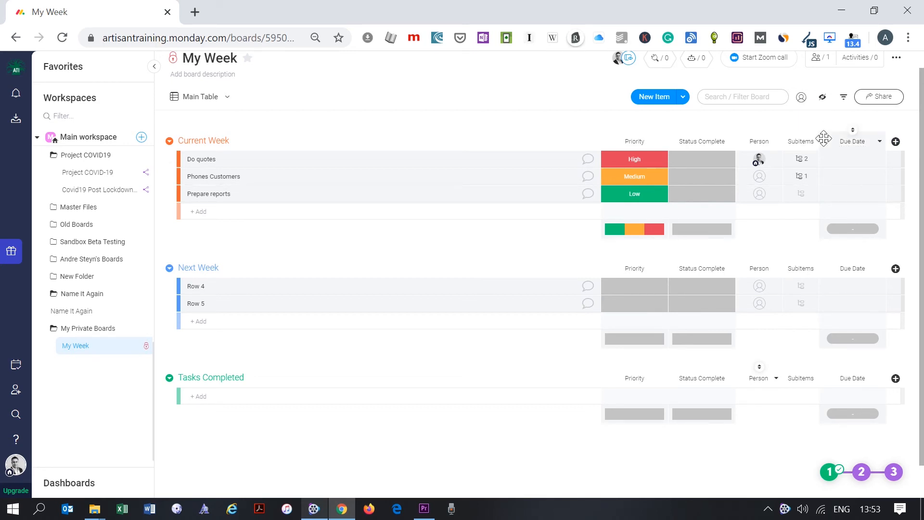
pyautogui.moveTo(825, 141); pyautogui.dragTo(751, 144)
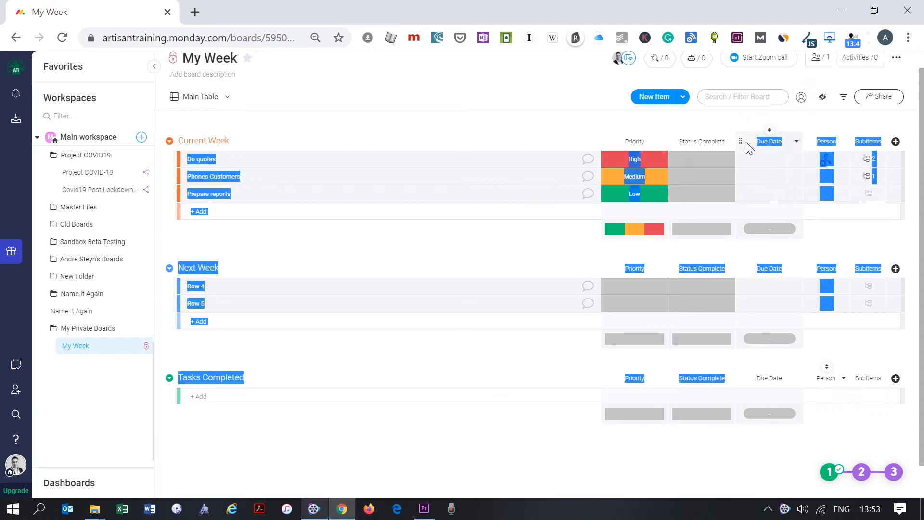
pyautogui.click(896, 142)
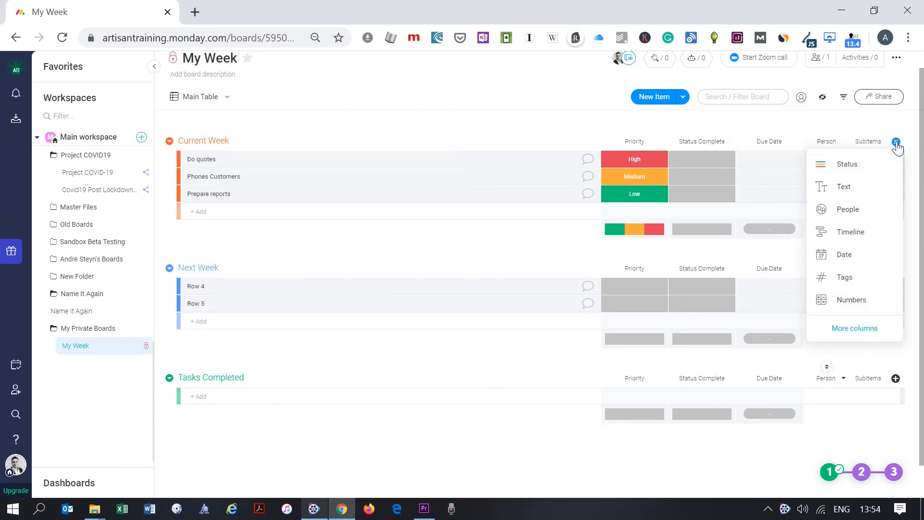
# - Add a Timeline column before Person and move Person ahead of Priority
pyautogui.click(861, 233)
pyautogui.moveTo(809, 135); pyautogui.dragTo(749, 141)
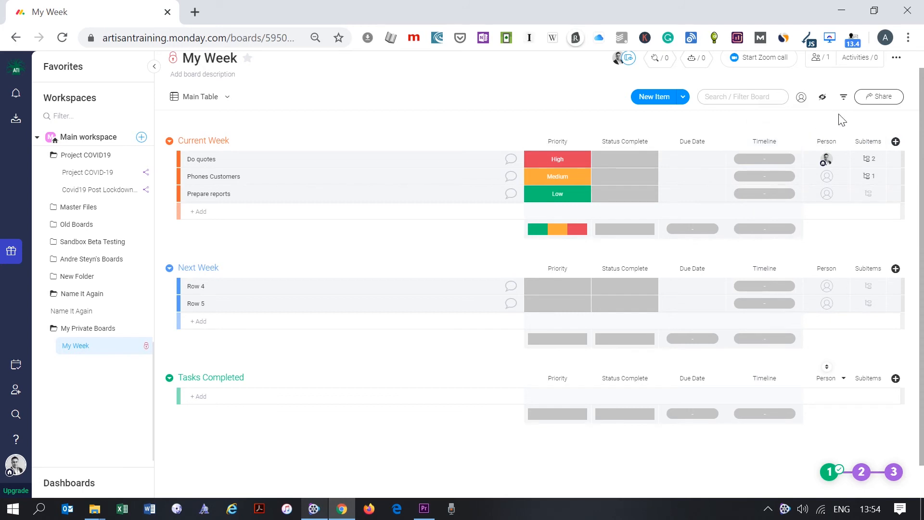
pyautogui.moveTo(808, 141); pyautogui.dragTo(541, 143)
# - Add a Numbers column named Quote Value and place it just before Subitems
pyautogui.click(896, 143)
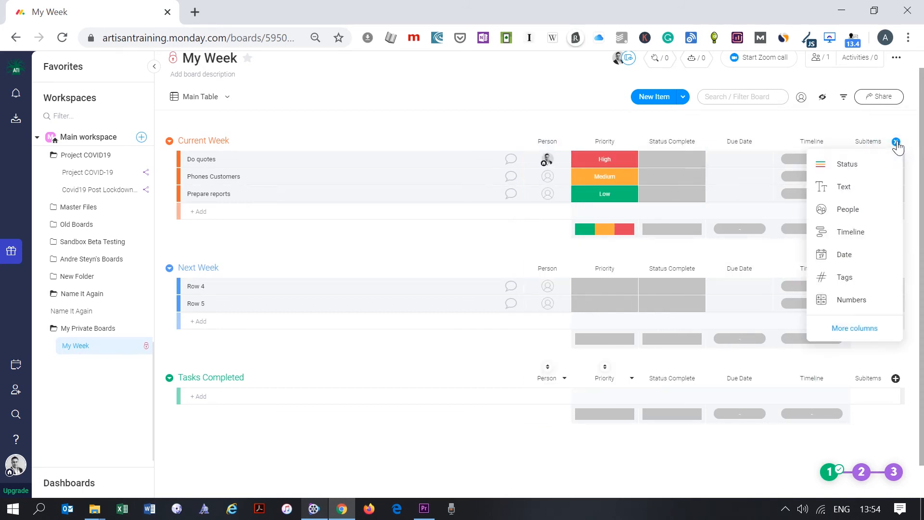
pyautogui.click(852, 301)
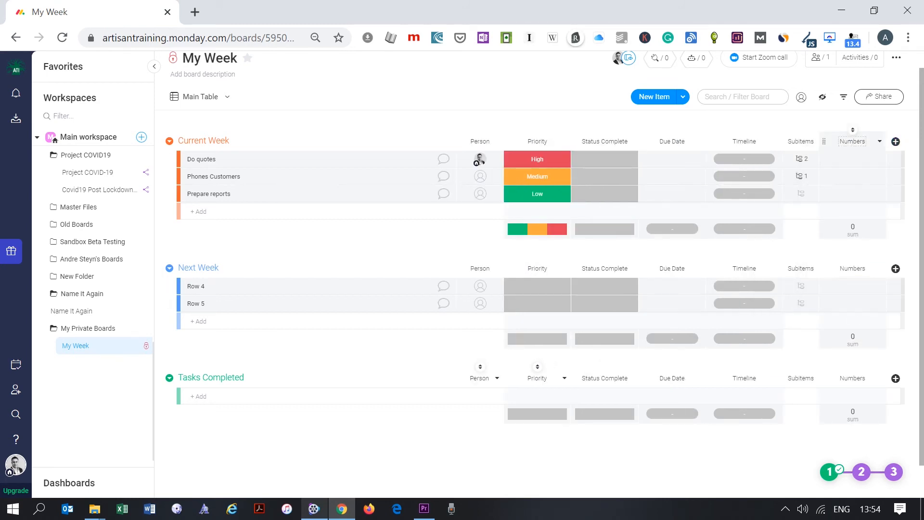
pyautogui.click(852, 142)
pyautogui.press('BackSpace')
pyautogui.press('BackSpace')
pyautogui.press('BackSpace')
pyautogui.press('BackSpace')
pyautogui.press('Return')
pyautogui.click(825, 142)
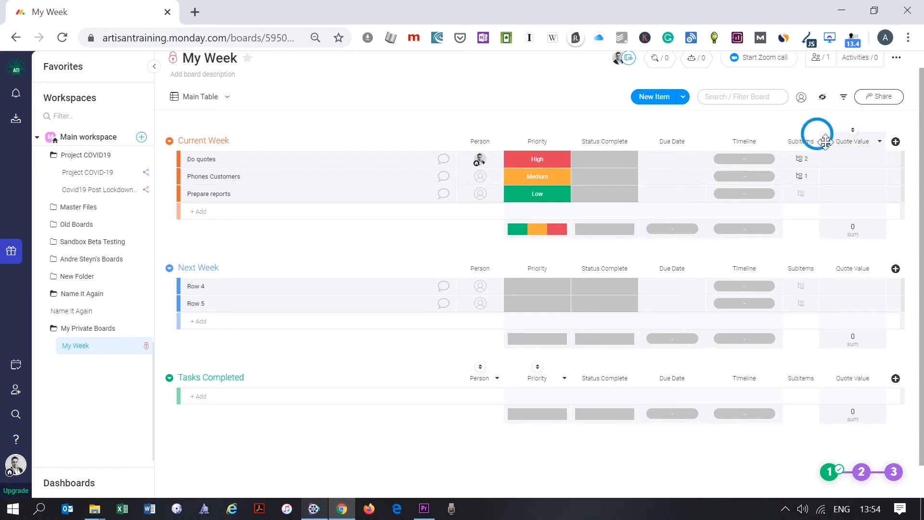
pyautogui.moveTo(826, 141); pyautogui.dragTo(765, 125)
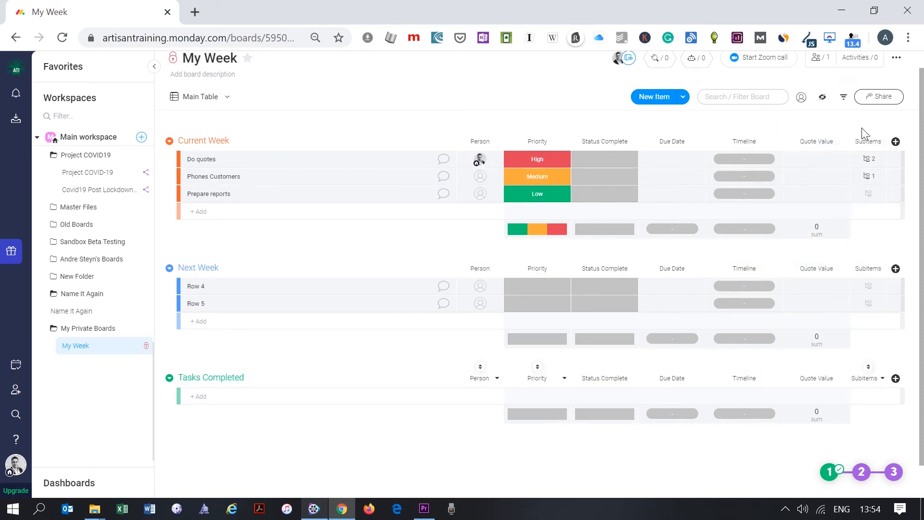
pyautogui.click(896, 141)
# - Add a Files column, Quote Files, and position it right after Quote Value
pyautogui.click(860, 329)
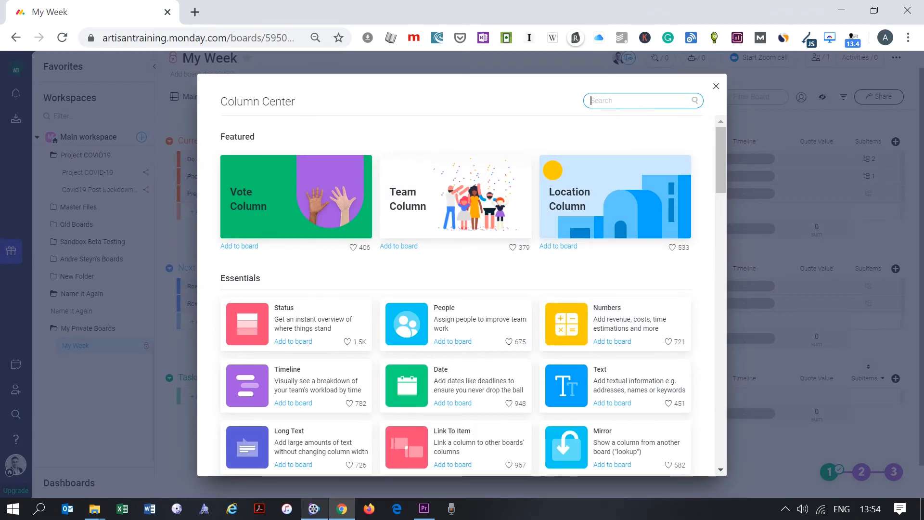
pyautogui.write('File')
pyautogui.click(282, 180)
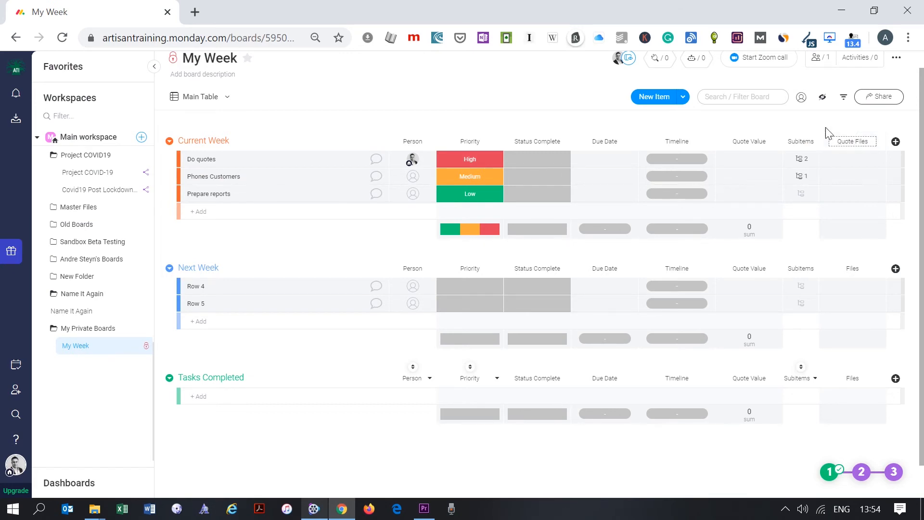
pyautogui.moveTo(851, 142); pyautogui.dragTo(787, 142)
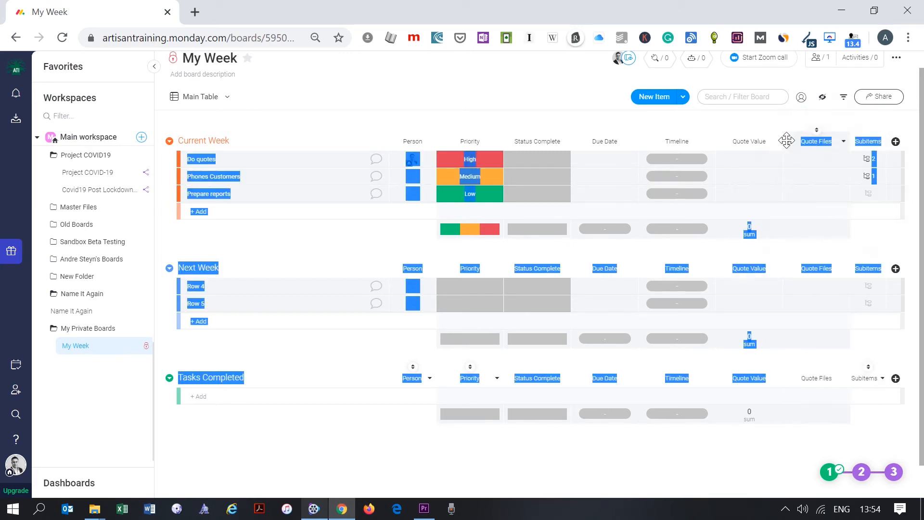
# - Delete the Subitems column from the board
pyautogui.click(880, 142)
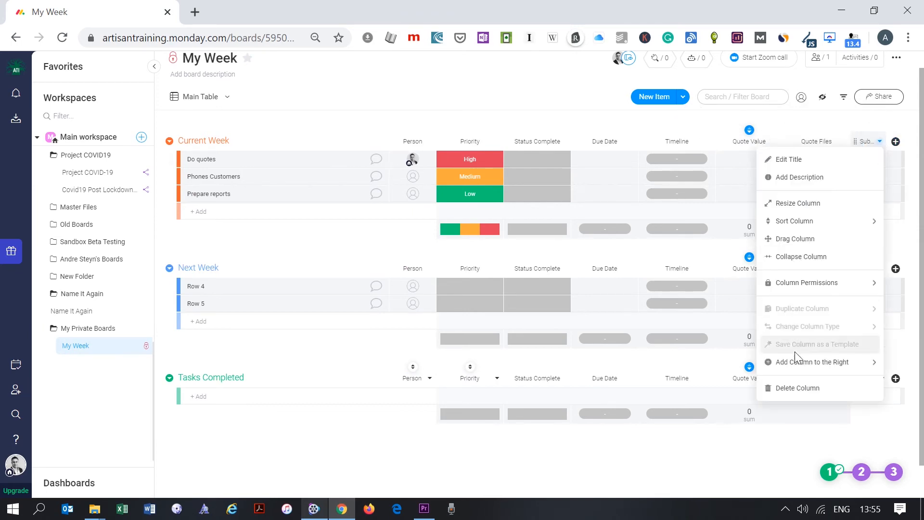
pyautogui.click(795, 387)
pyautogui.click(572, 125)
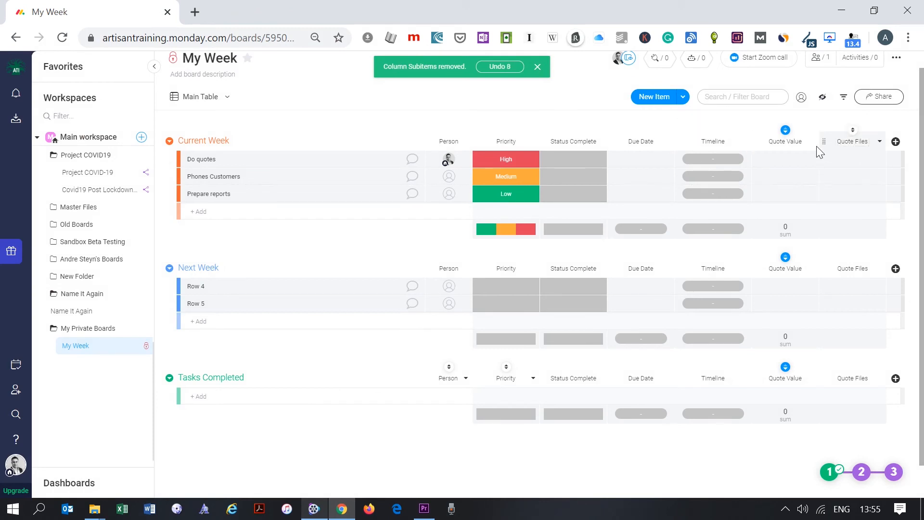
pyautogui.click(565, 159)
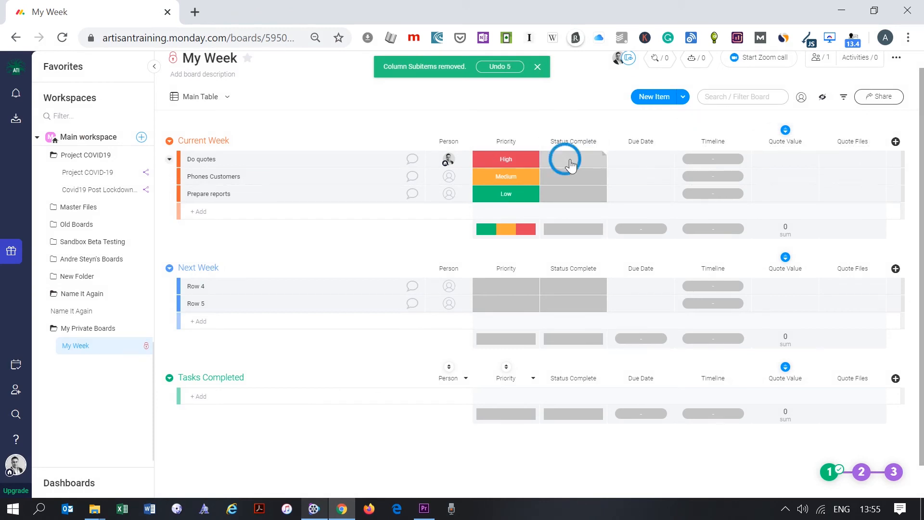
# - Delete the two unused blank labels from the Status Complete column
pyautogui.click(569, 286)
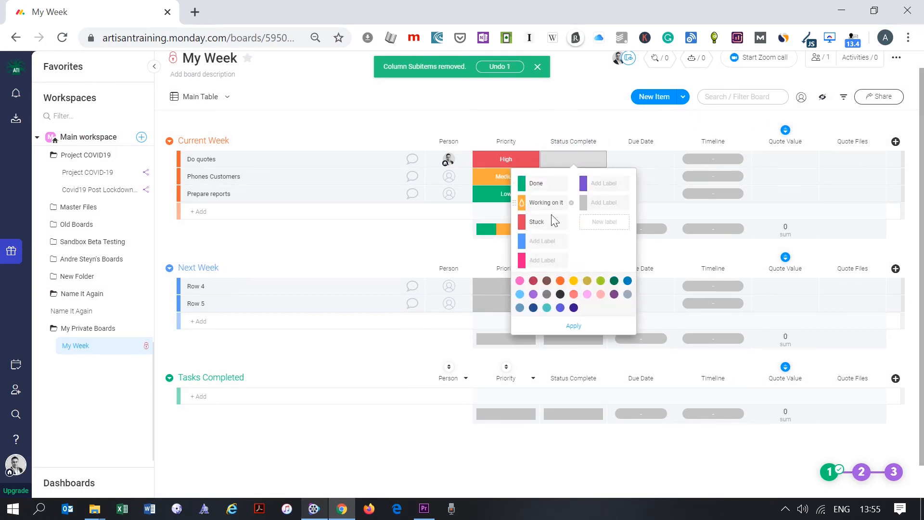
pyautogui.click(571, 241)
pyautogui.click(572, 242)
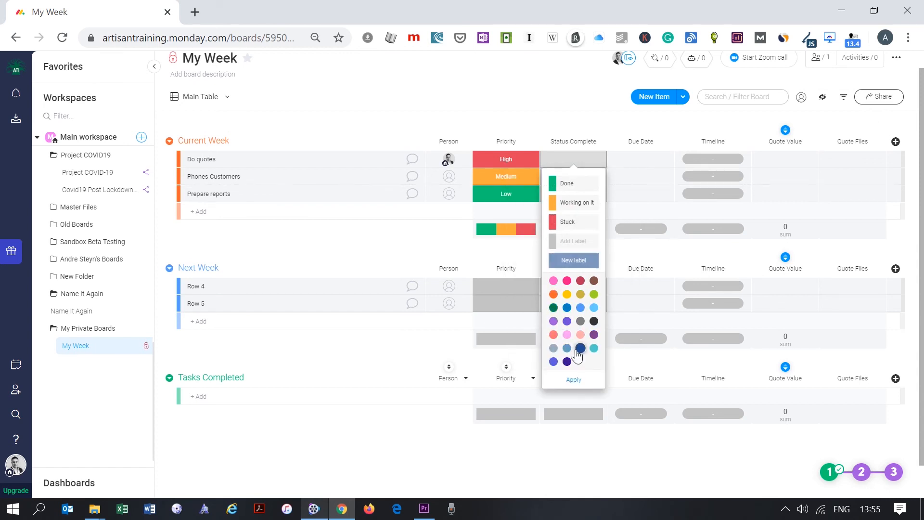
pyautogui.click(574, 379)
pyautogui.click(522, 124)
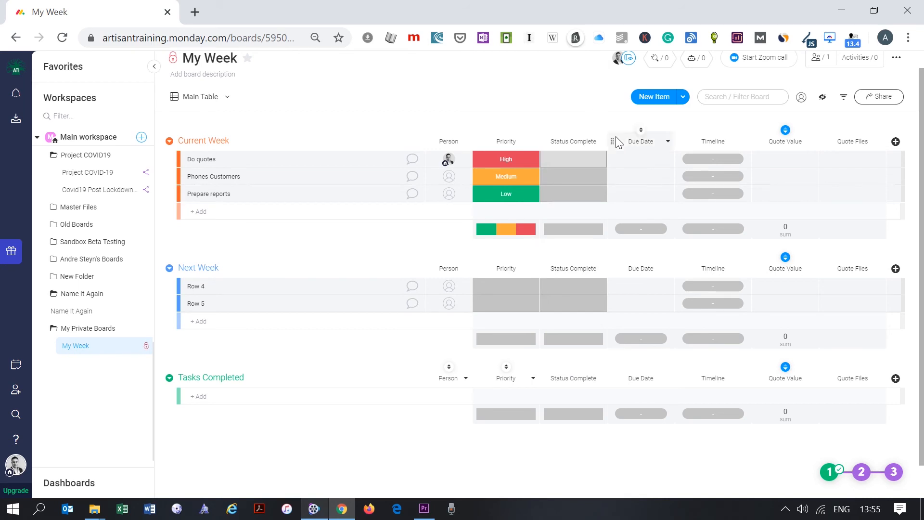
# - Set Do quotes' due date to 12 Jun and choose to make Due Date a deadline column
pyautogui.click(645, 160)
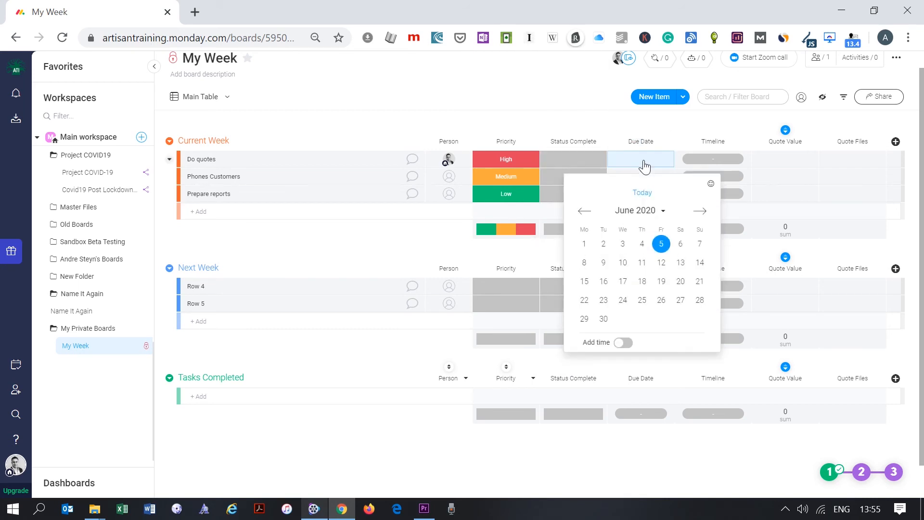
pyautogui.click(661, 262)
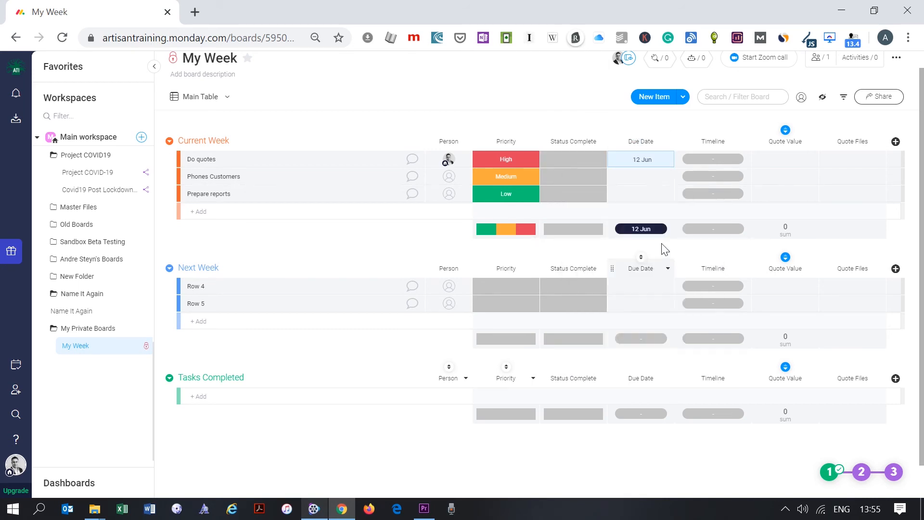
pyautogui.click(668, 142)
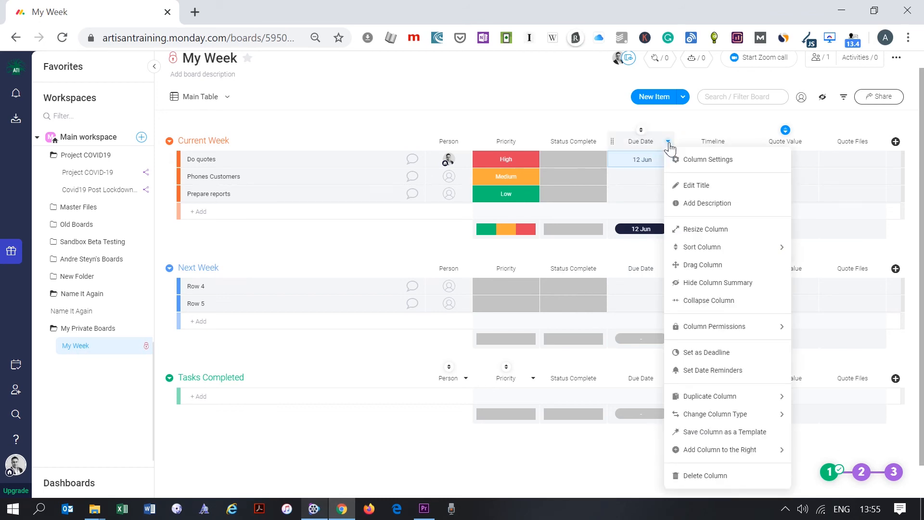
pyautogui.click(744, 354)
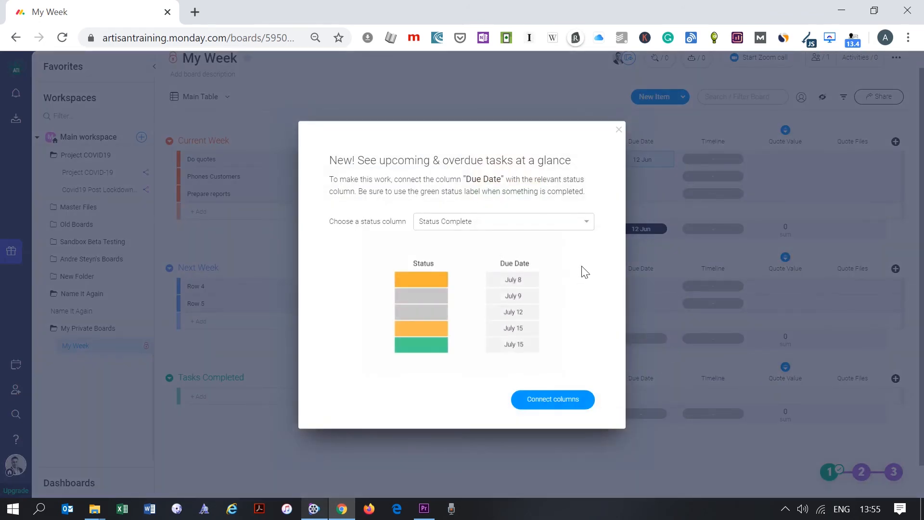
# - Connect Due Date as the deadline for the Status Complete column
pyautogui.click(587, 224)
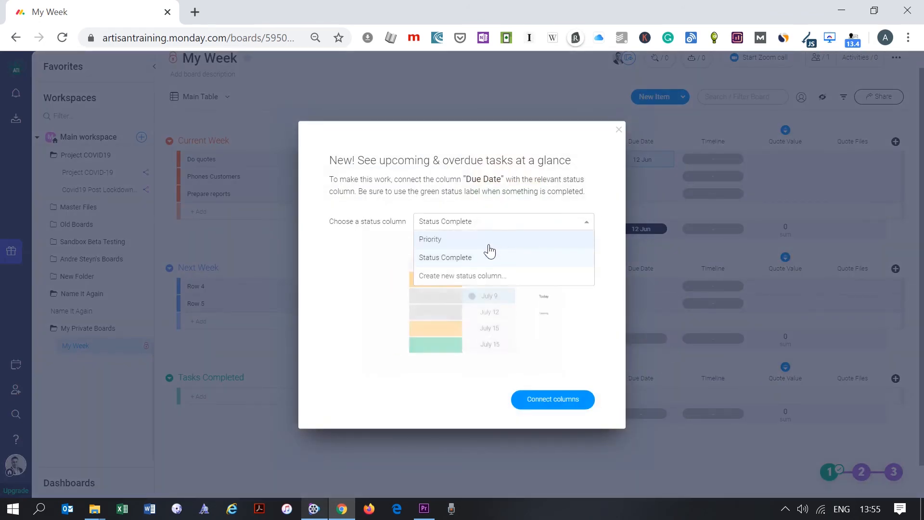
pyautogui.click(472, 258)
pyautogui.click(564, 400)
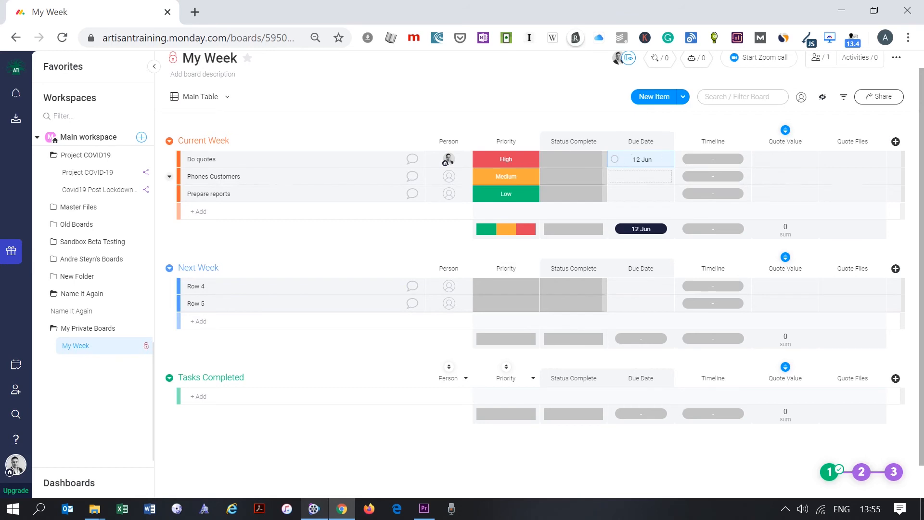
# - Mark Do quotes as Done in Status Complete
pyautogui.click(572, 164)
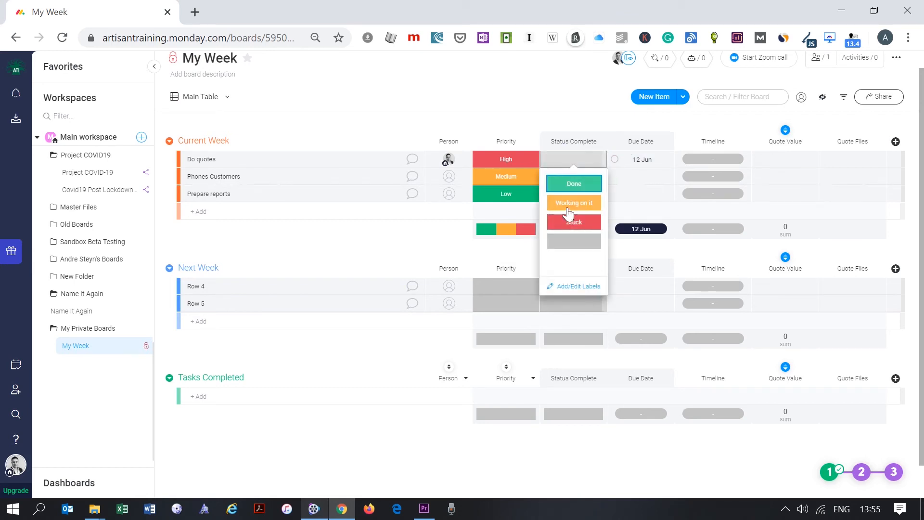
pyautogui.click(568, 212)
pyautogui.click(575, 163)
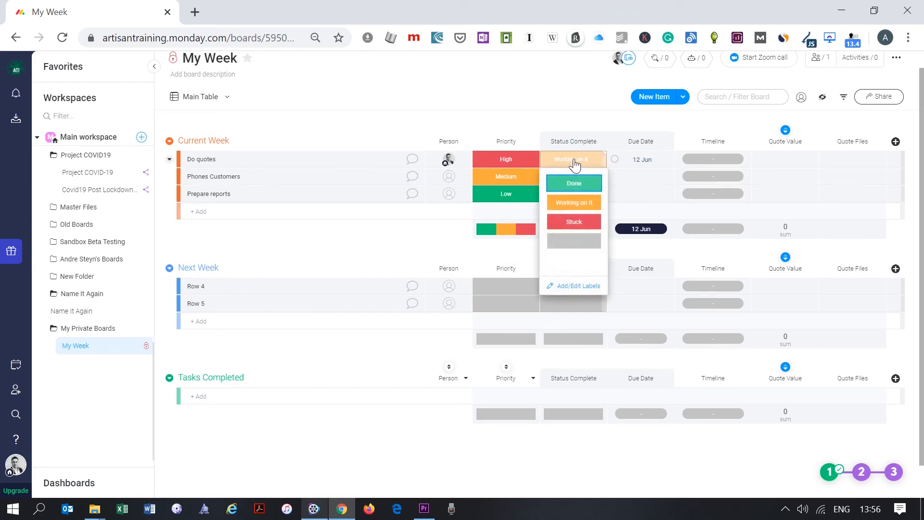
pyautogui.click(569, 185)
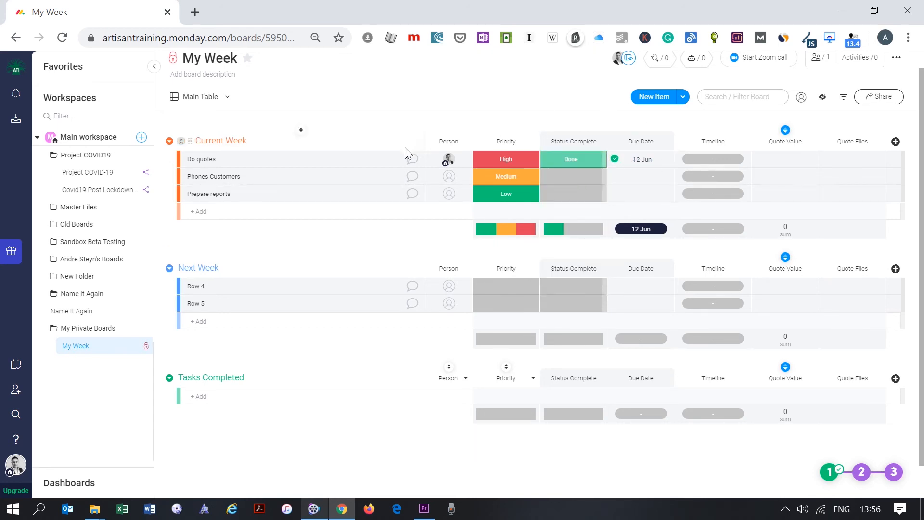
# - Post a 'Hi…' update on Do quotes saying the quote is complete, with brainy-news.png attached
pyautogui.click(413, 160)
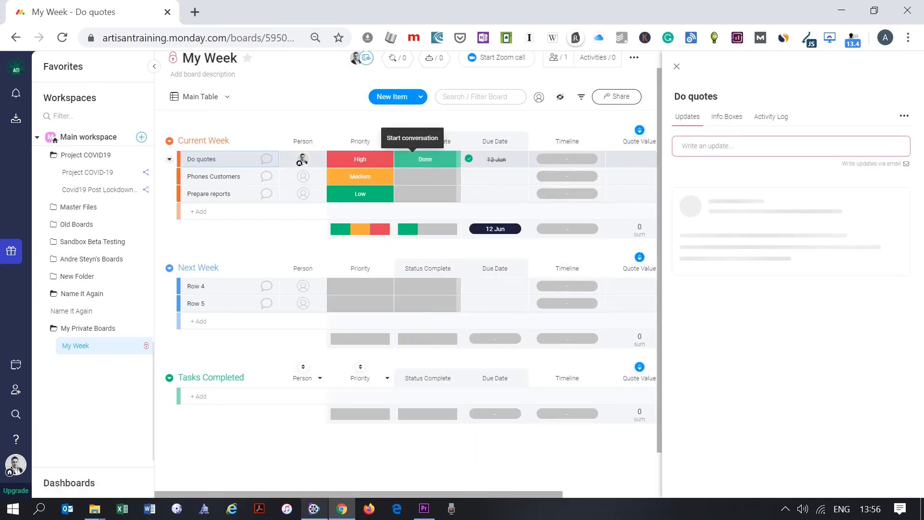
pyautogui.click(714, 144)
pyautogui.write('Hi Andre, the quote is complete')
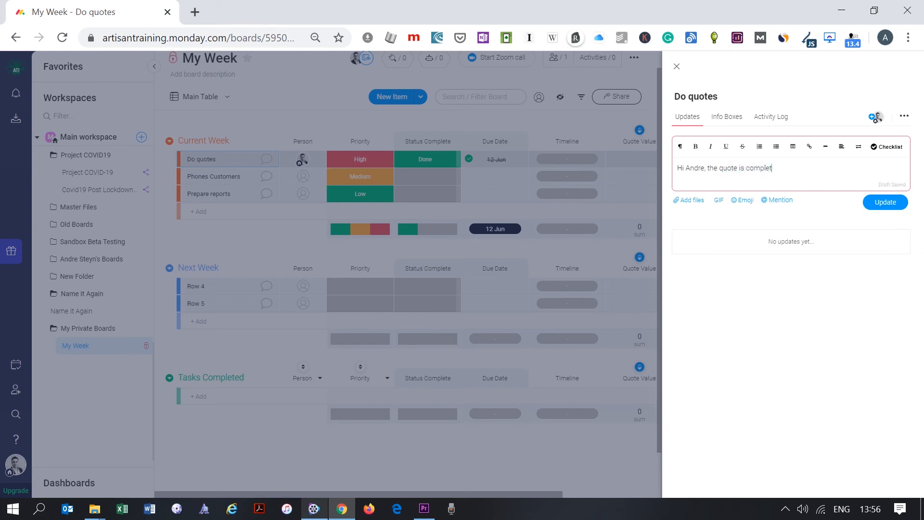
pyautogui.click(692, 204)
pyautogui.click(717, 221)
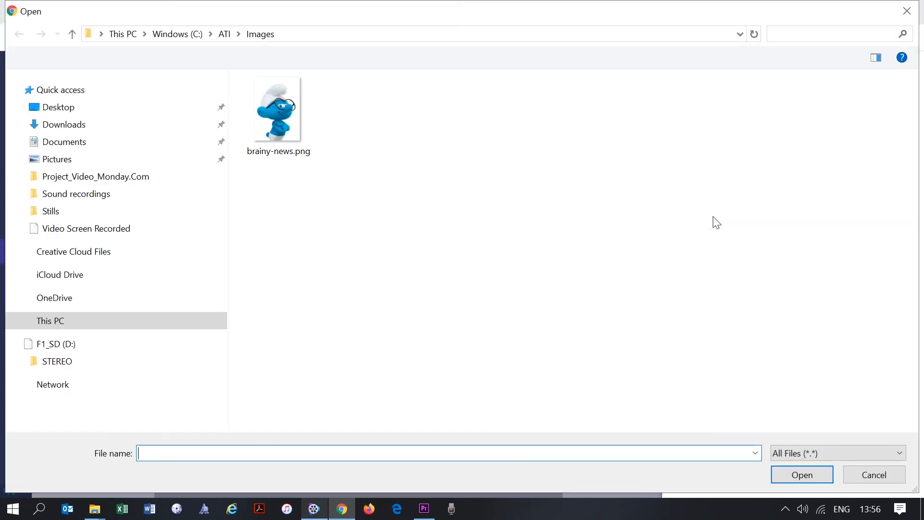
pyautogui.click(279, 113)
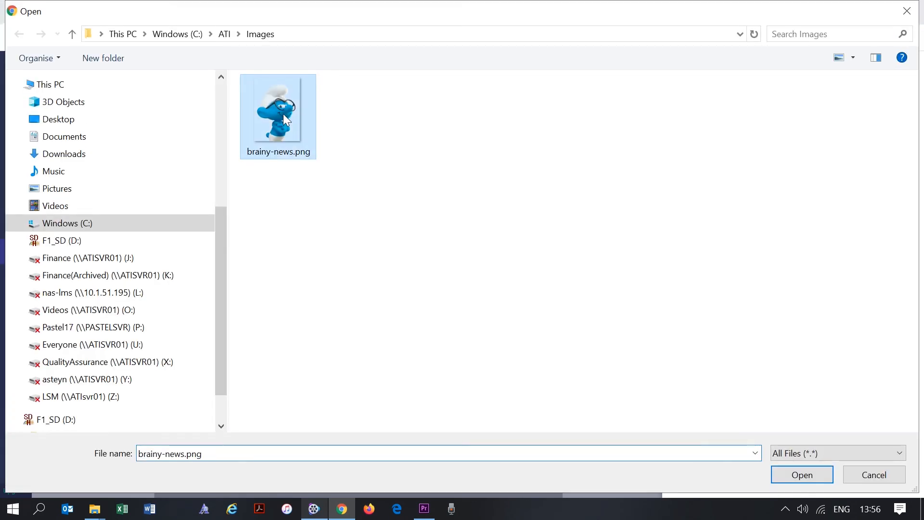
pyautogui.click(798, 472)
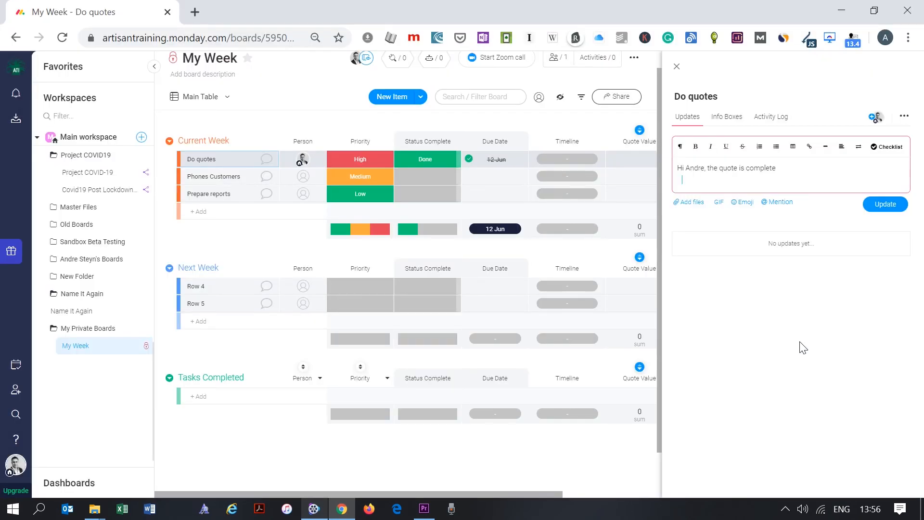
pyautogui.click(888, 364)
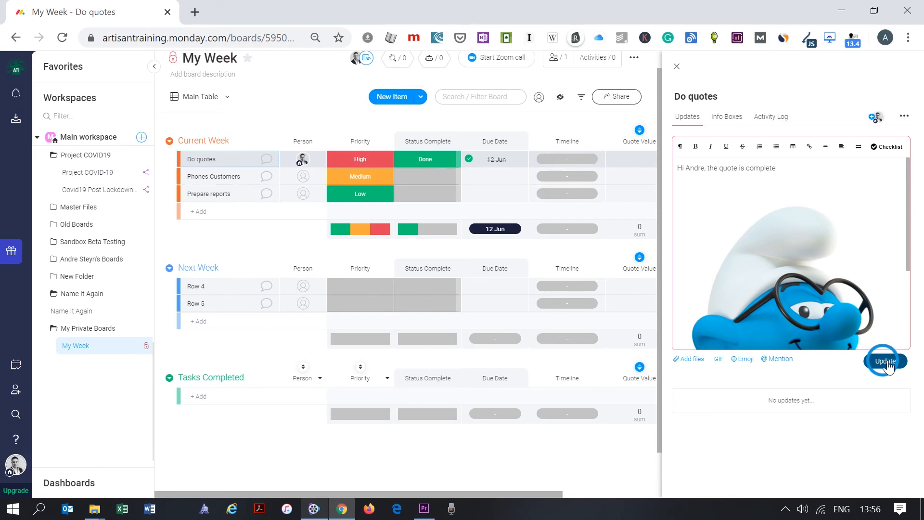
pyautogui.click(677, 68)
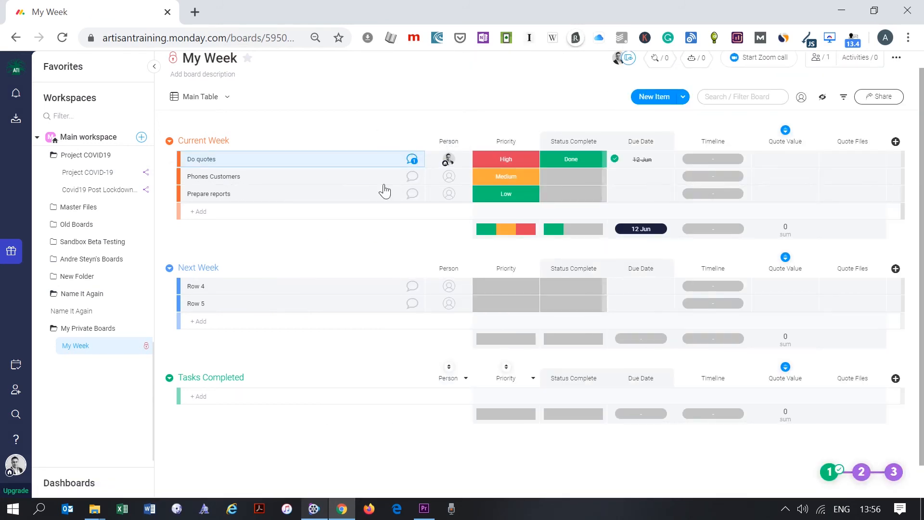
# - Enter a 100,000 quote value for Do quotes and attach the Platinum Mile Resources quote PDF from C:\ATI\Quotes
pyautogui.click(785, 160)
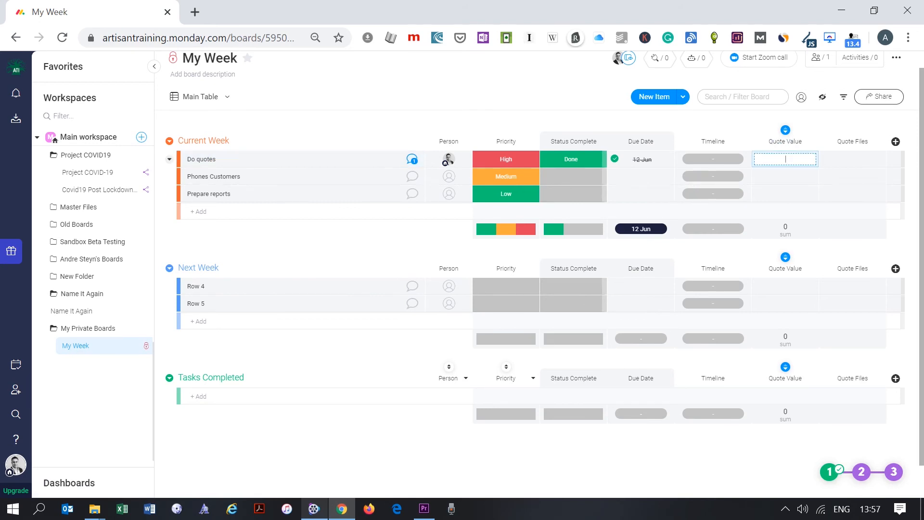
pyautogui.press('Return')
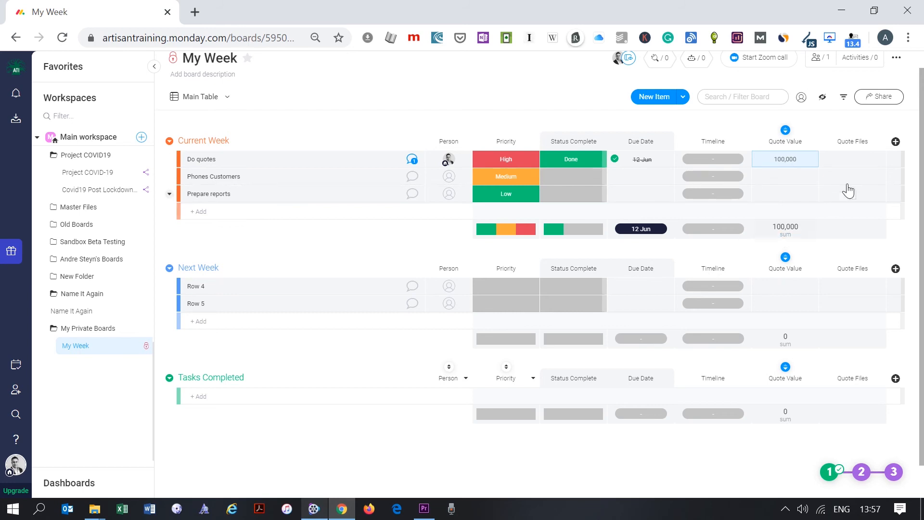
pyautogui.click(849, 161)
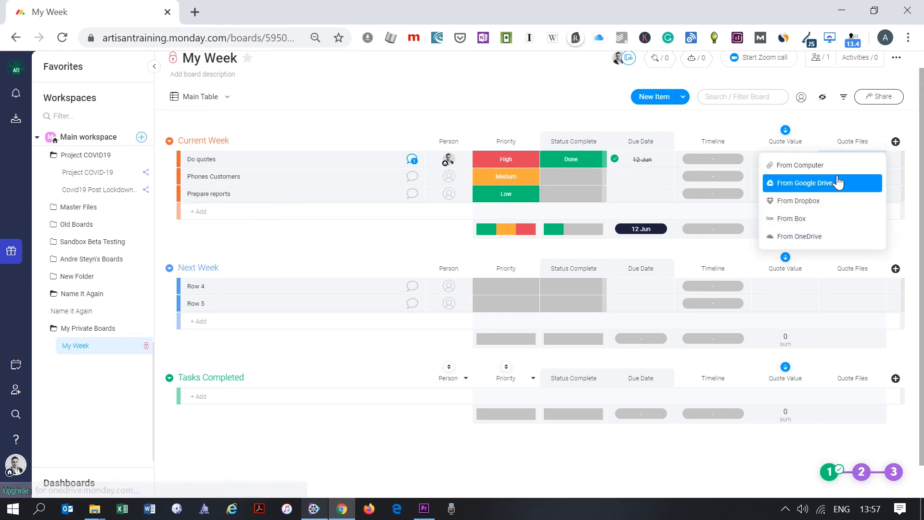
pyautogui.click(809, 169)
pyautogui.click(73, 226)
pyautogui.doubleClick(256, 137)
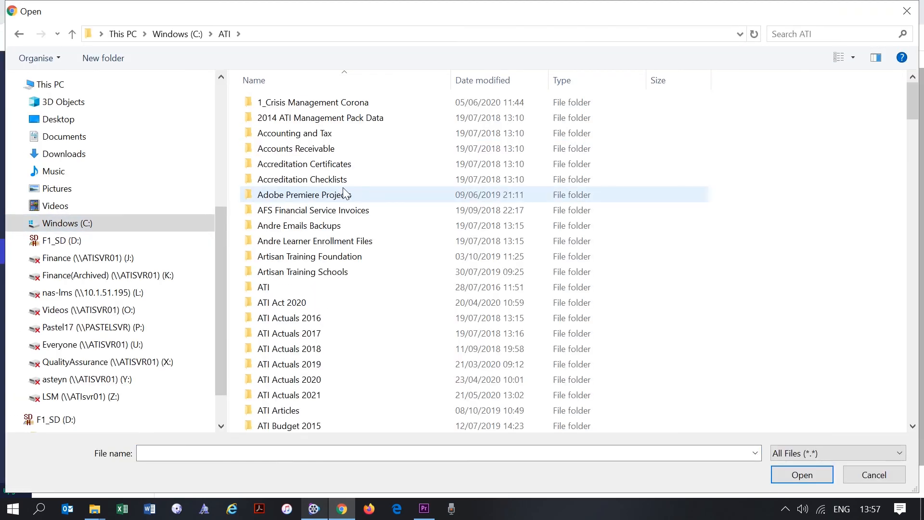
pyautogui.scroll(-20, 342, 187)
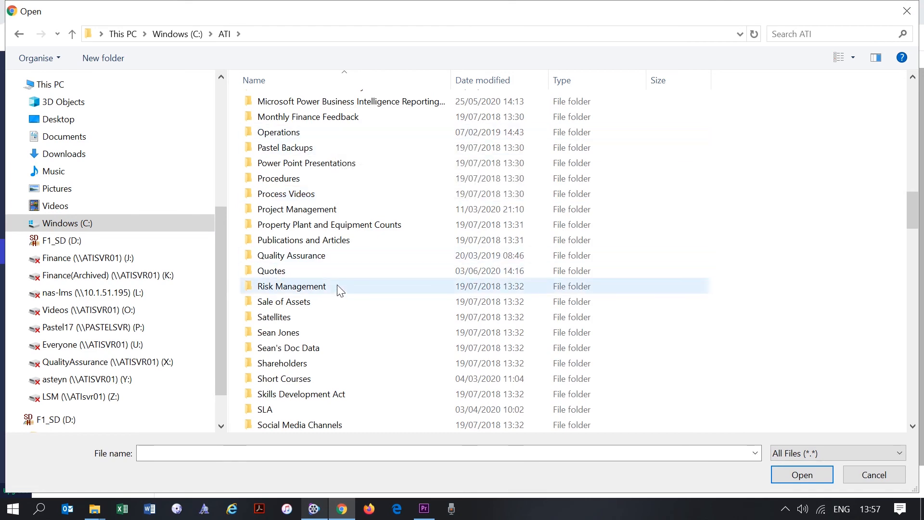
pyautogui.doubleClick(301, 271)
pyautogui.click(314, 150)
pyautogui.click(792, 476)
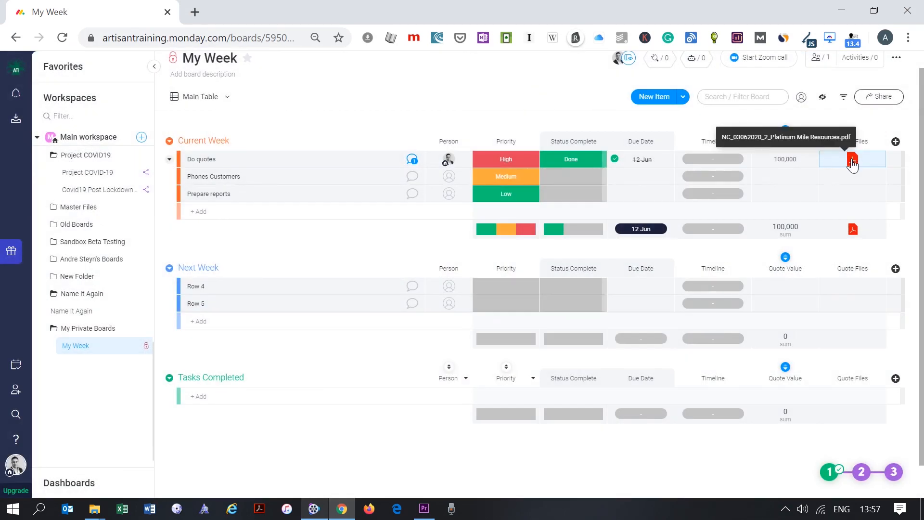
# - Preview the attached quotation PDF, download a copy, and close the preview
pyautogui.click(853, 162)
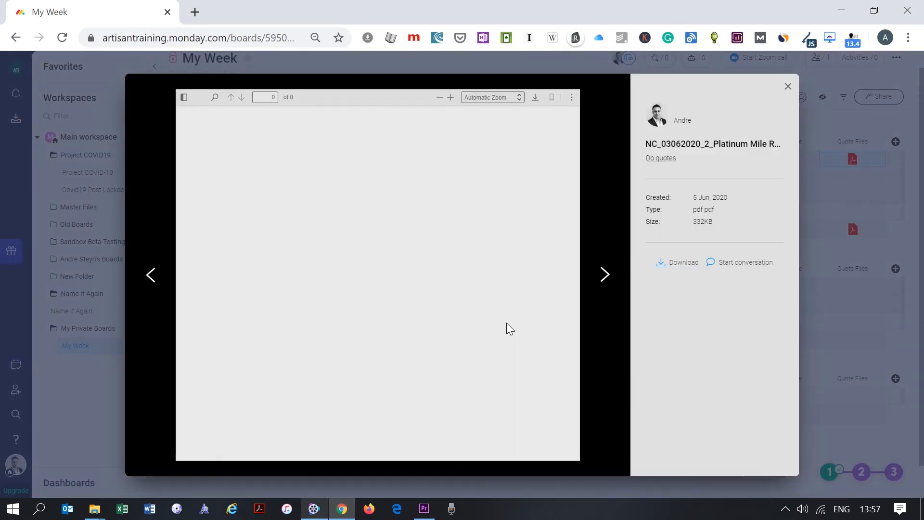
pyautogui.scroll(-2, 414, 284)
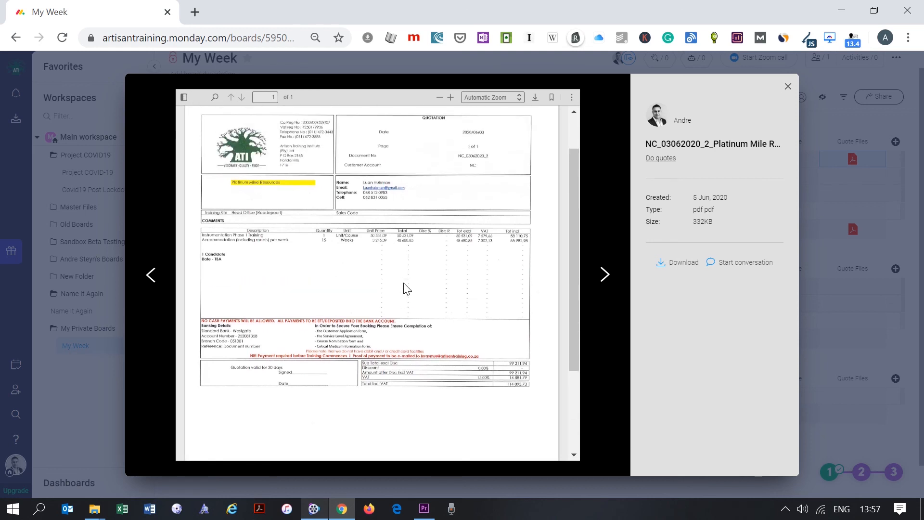
pyautogui.click(685, 267)
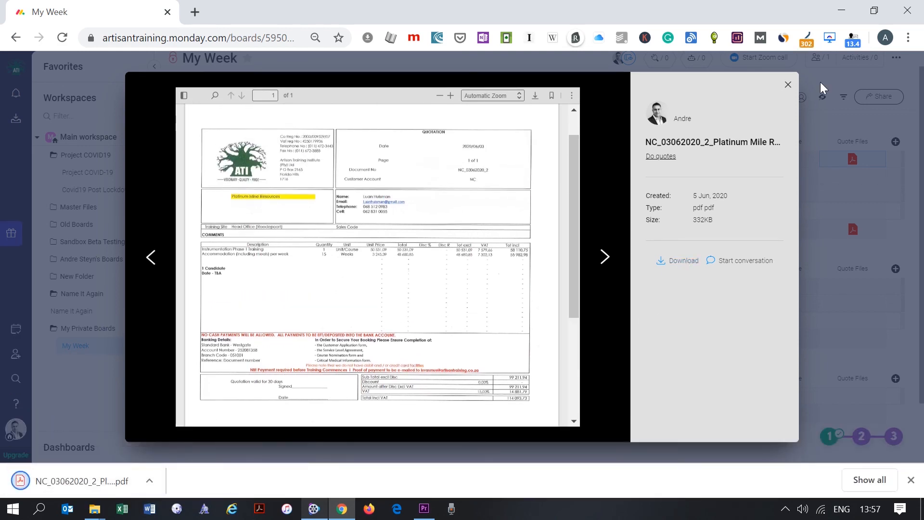
pyautogui.click(789, 85)
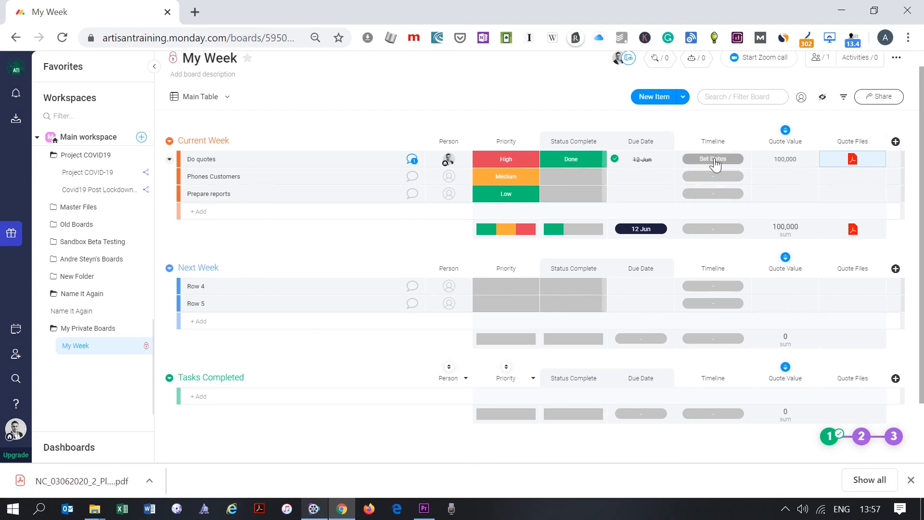
# - Set the Do quotes timeline to run from 12 June to 31 July
pyautogui.click(715, 162)
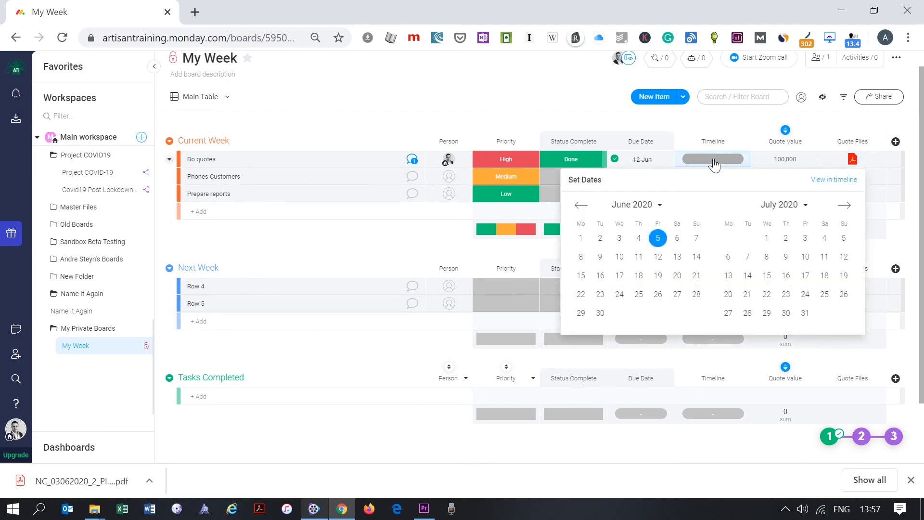
pyautogui.click(658, 257)
pyautogui.click(658, 258)
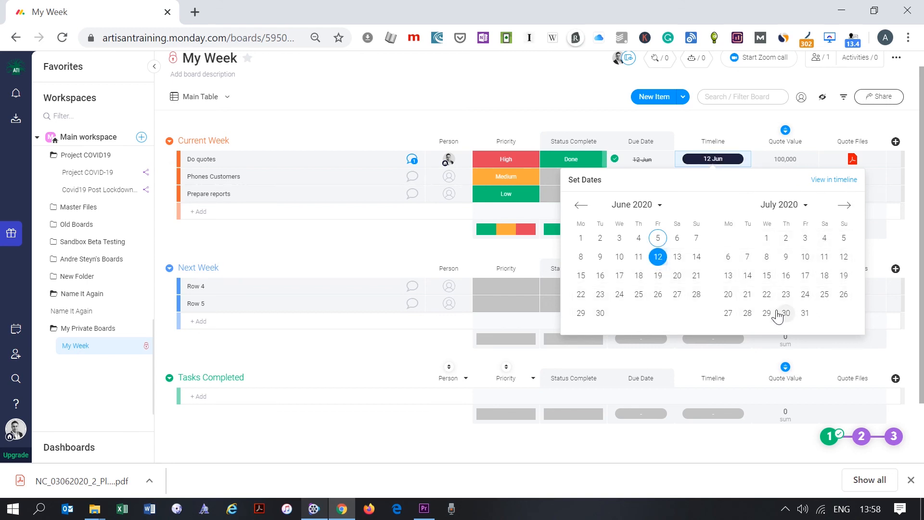
pyautogui.click(805, 313)
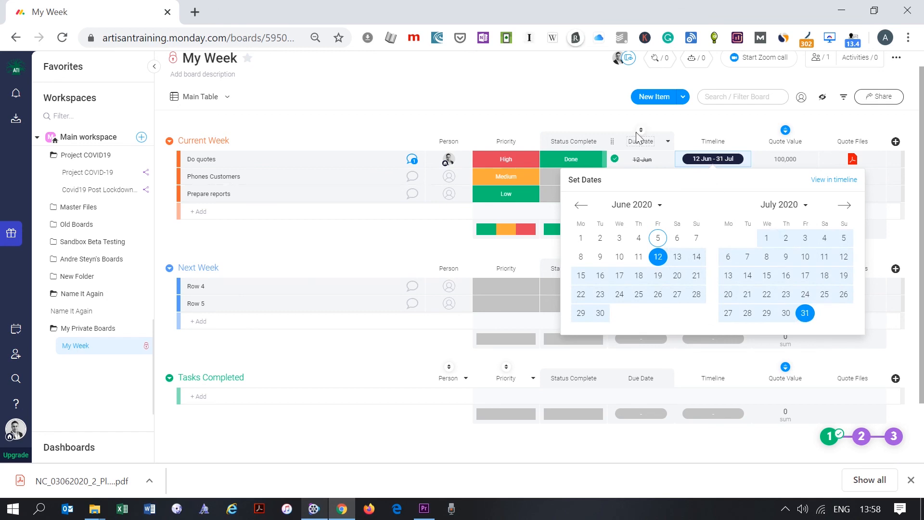
# - Change Do quotes' status from Done back to Working on it
pyautogui.click(635, 116)
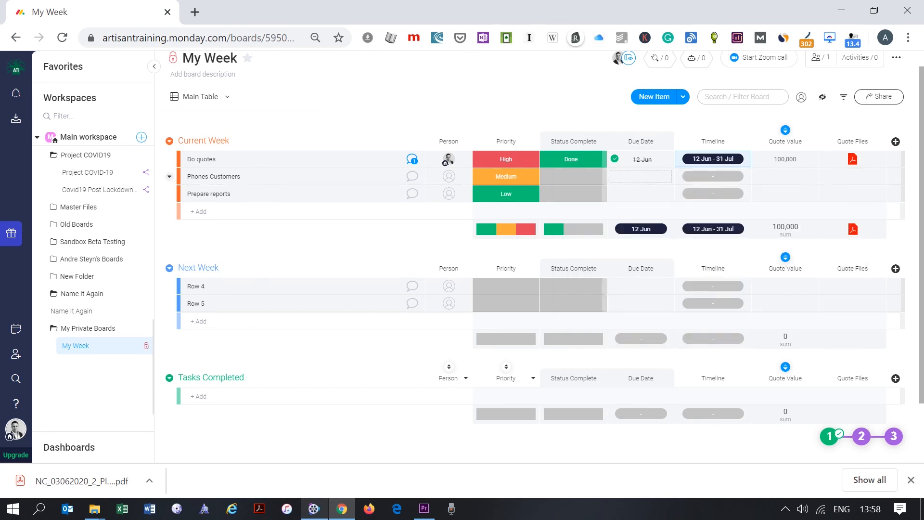
pyautogui.click(584, 164)
pyautogui.click(583, 203)
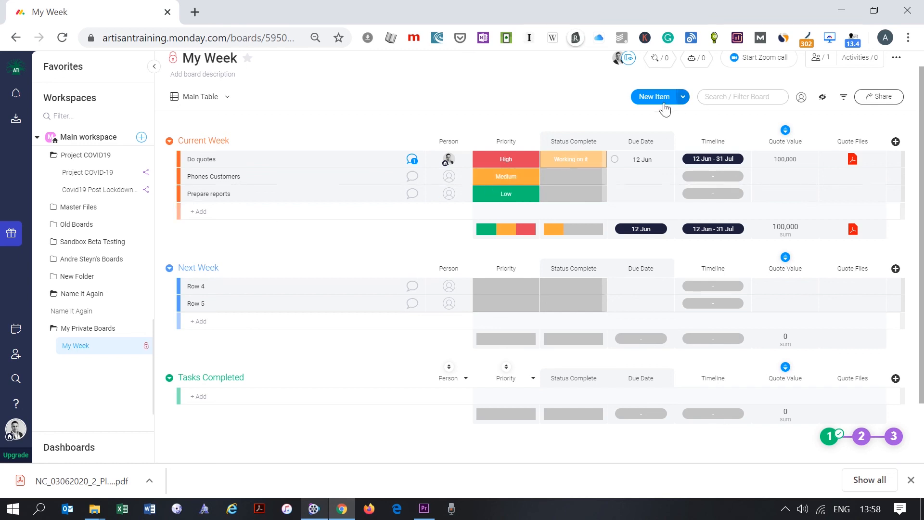
# - Add task 'Run month end', assign a person, and set High priority and Working on it status
pyautogui.click(198, 211)
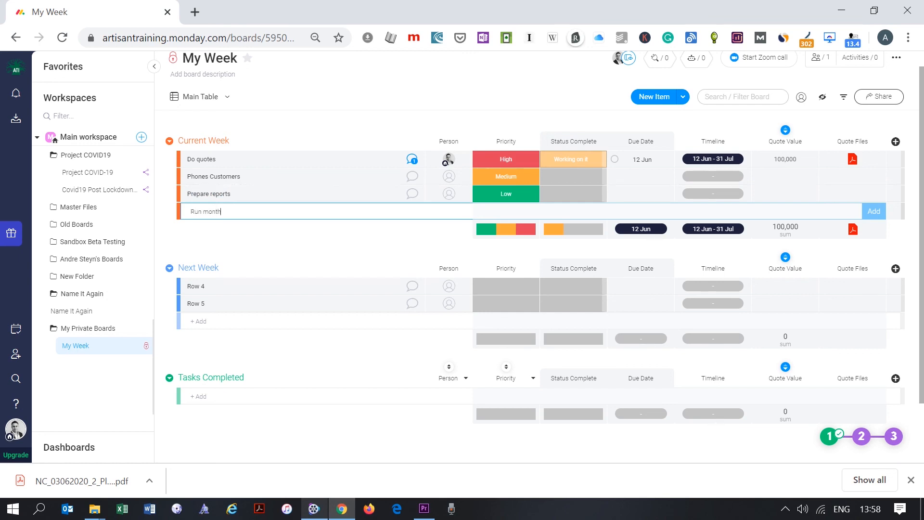
pyautogui.press('Return')
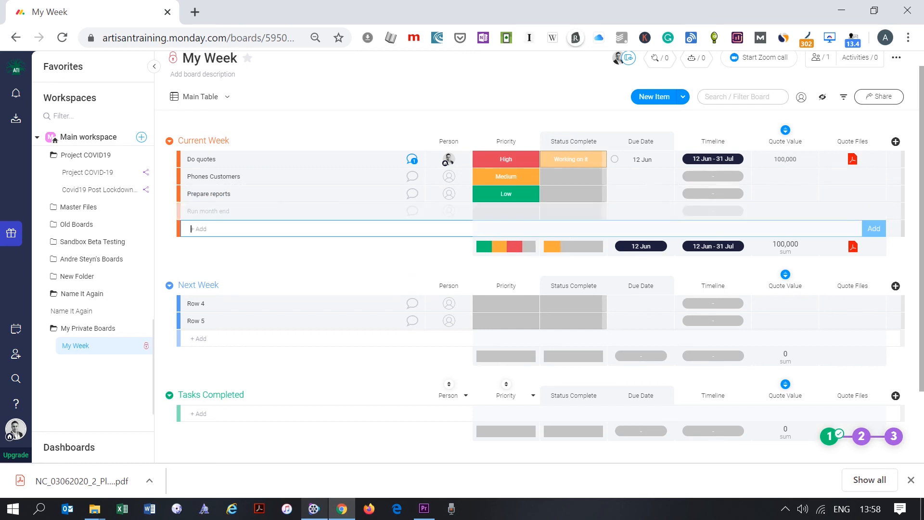
pyautogui.click(447, 211)
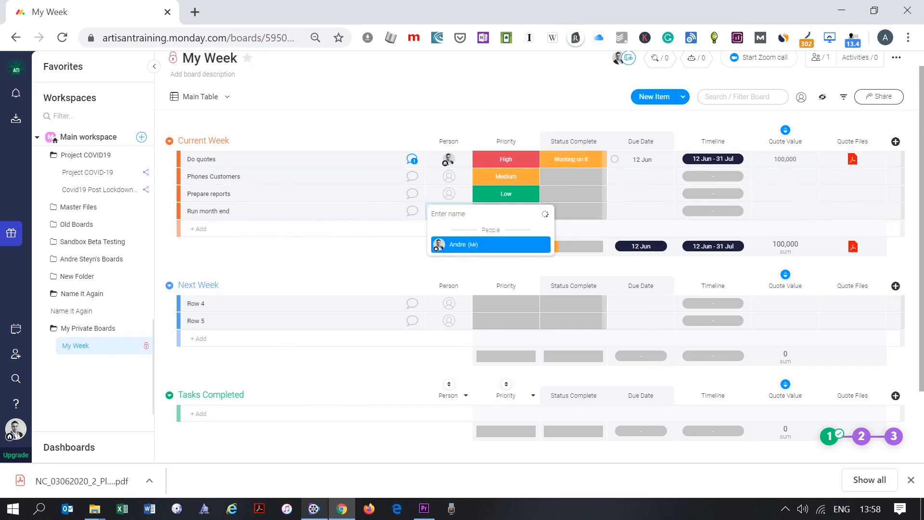
pyautogui.click(458, 244)
pyautogui.click(505, 211)
pyautogui.click(506, 230)
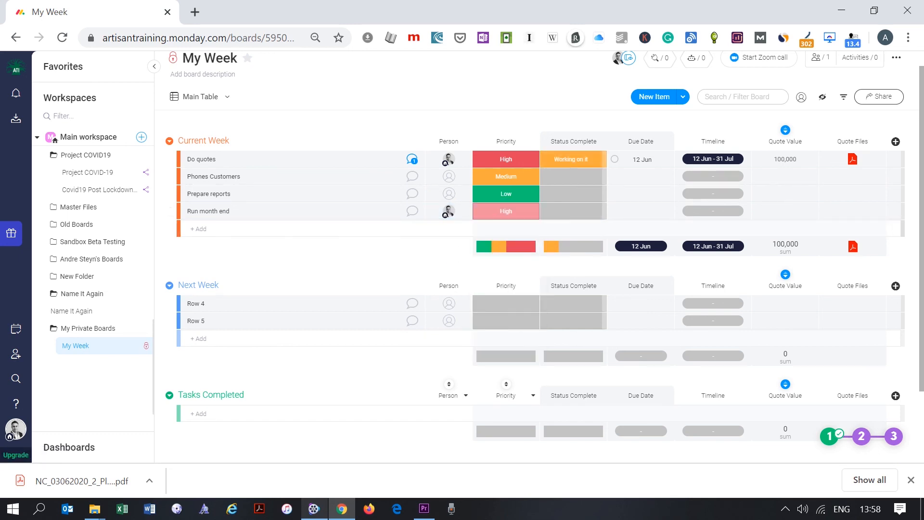
pyautogui.click(562, 212)
pyautogui.click(563, 252)
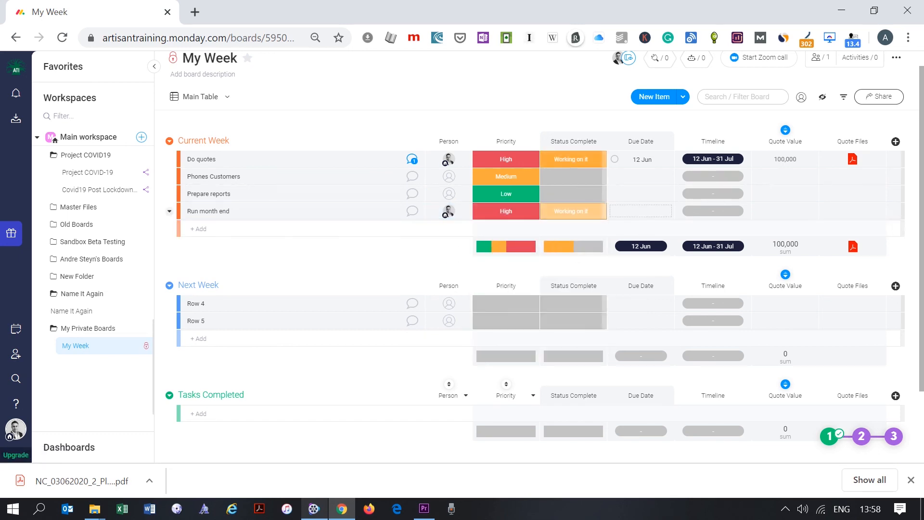
# - Give Run month end a 31 Jul due date and 5 Jun–31 Jul timeline, then mark Do quotes Done
pyautogui.click(640, 211)
pyautogui.click(700, 262)
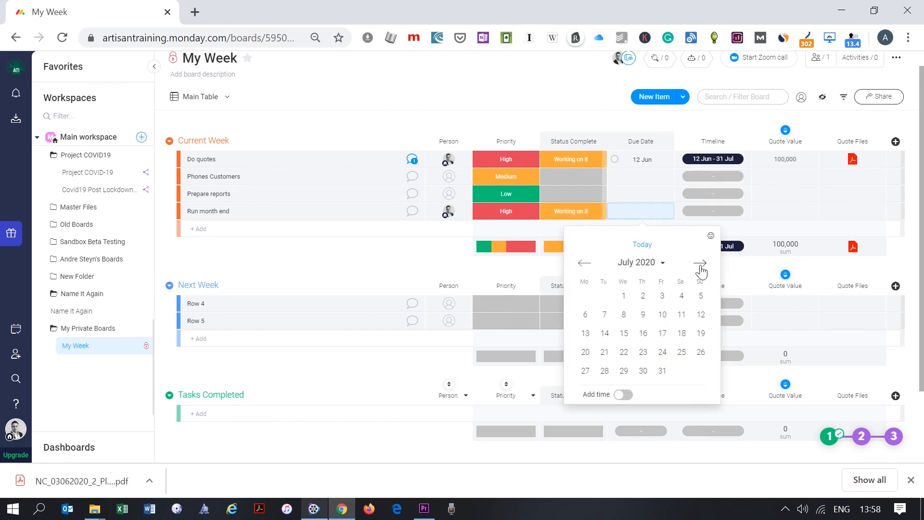
pyautogui.click(661, 370)
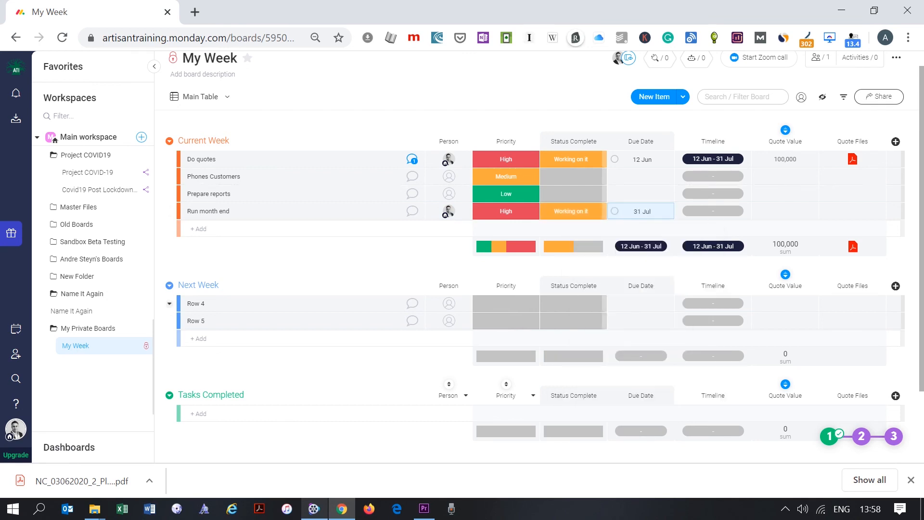
pyautogui.click(721, 216)
pyautogui.click(659, 292)
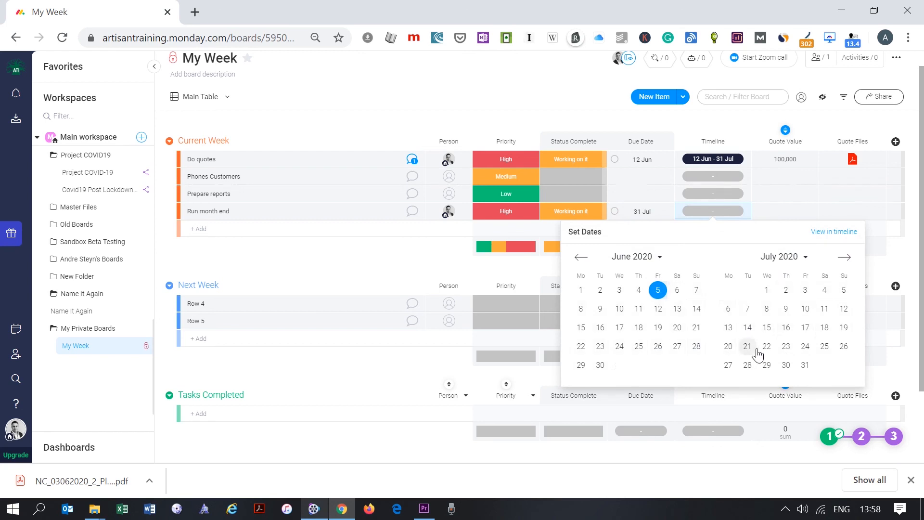
pyautogui.click(805, 366)
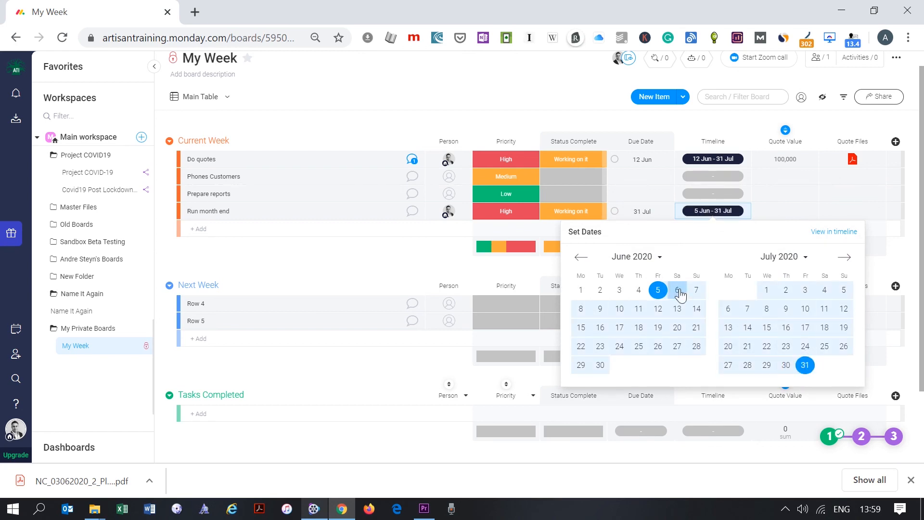
pyautogui.click(445, 267)
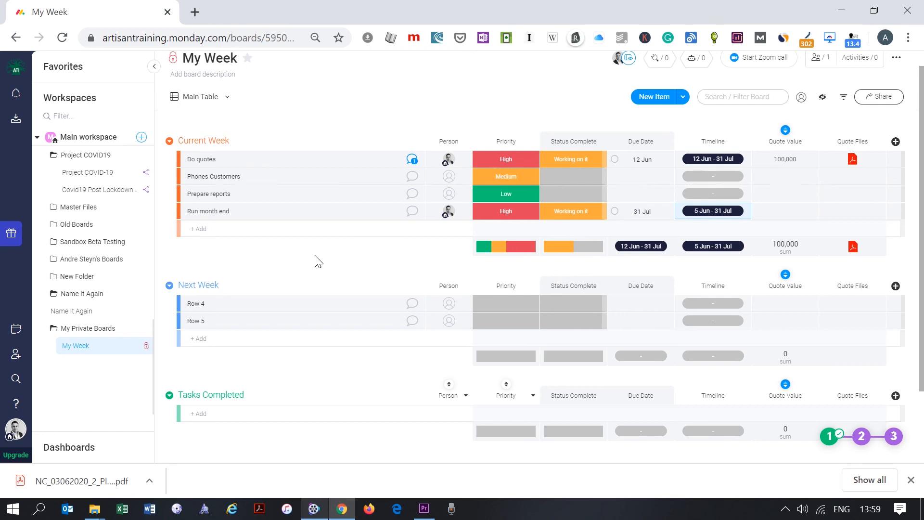
pyautogui.click(573, 159)
pyautogui.click(574, 189)
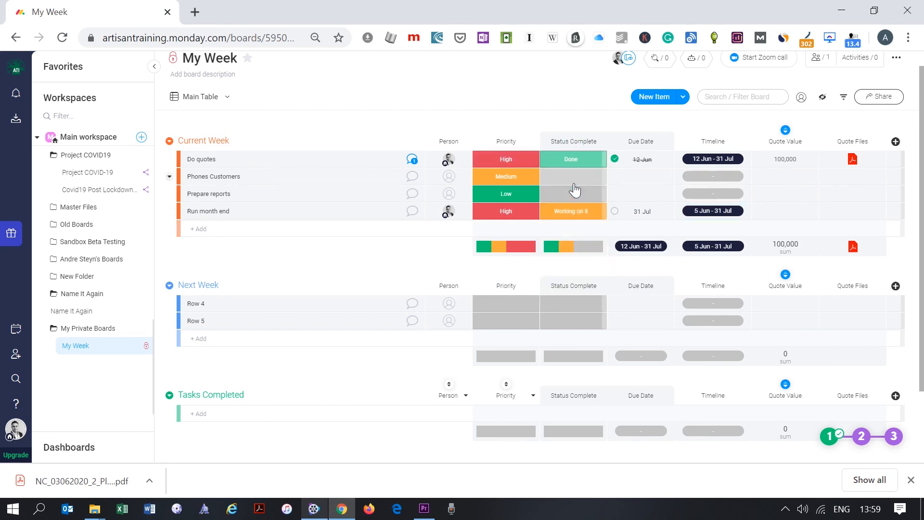
# - Toggle off the Quote Value sort and drag the Do quotes row down toward Tasks Completed
pyautogui.moveTo(295, 161); pyautogui.dragTo(299, 208)
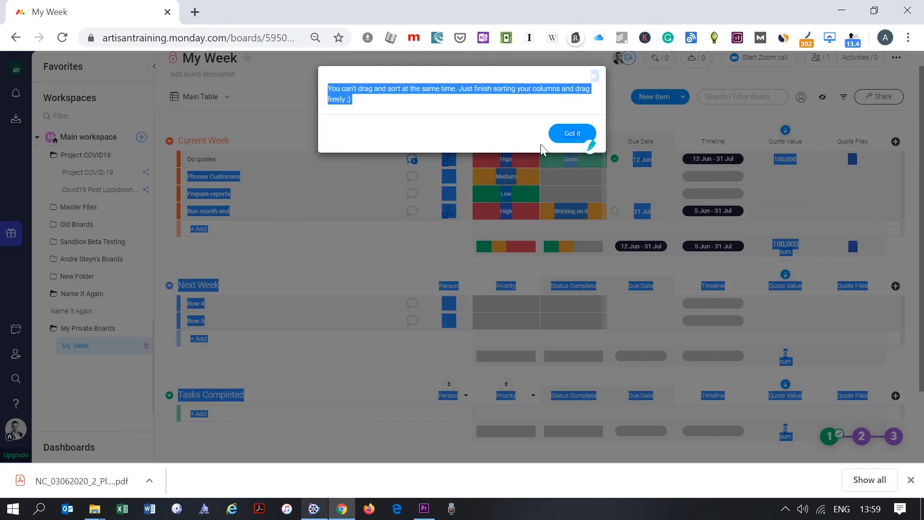
pyautogui.click(572, 133)
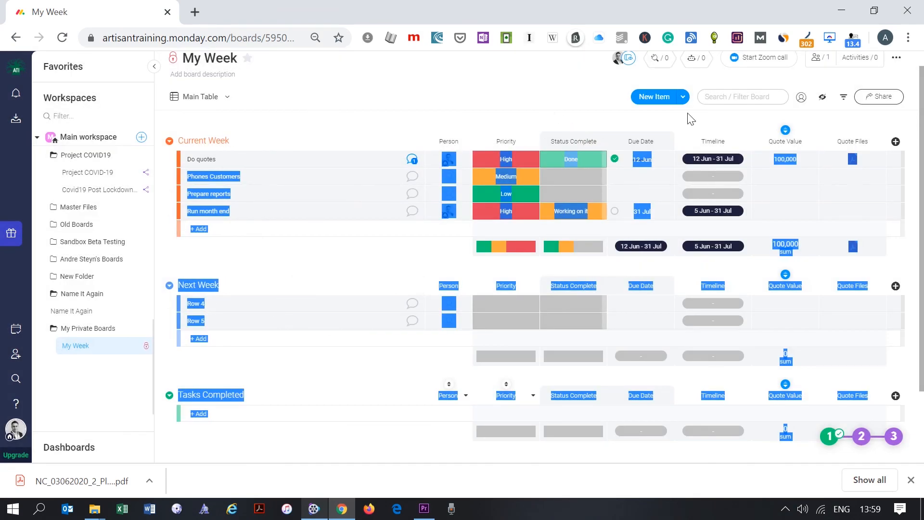
pyautogui.click(785, 130)
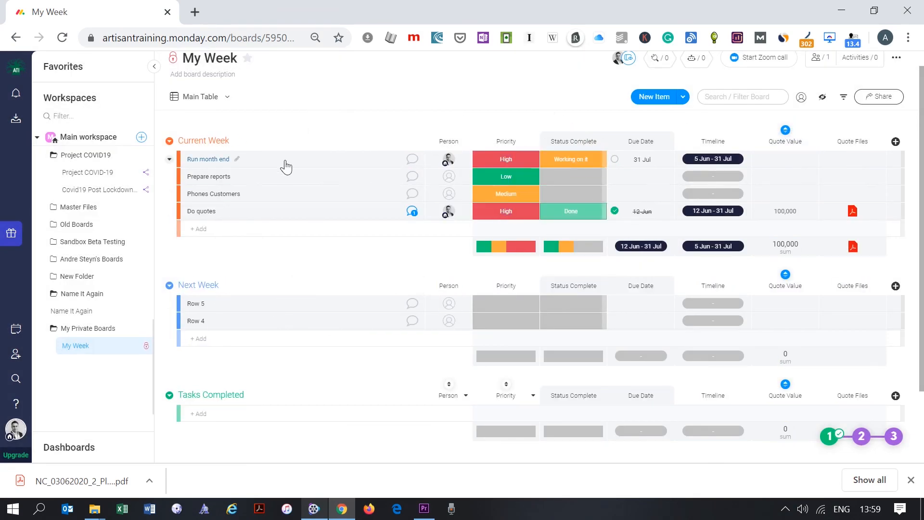
pyautogui.moveTo(242, 159); pyautogui.dragTo(254, 407)
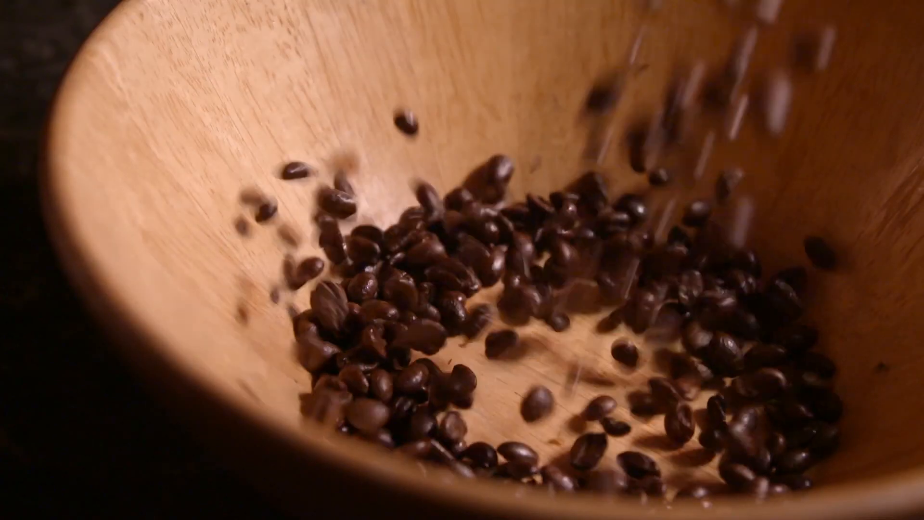